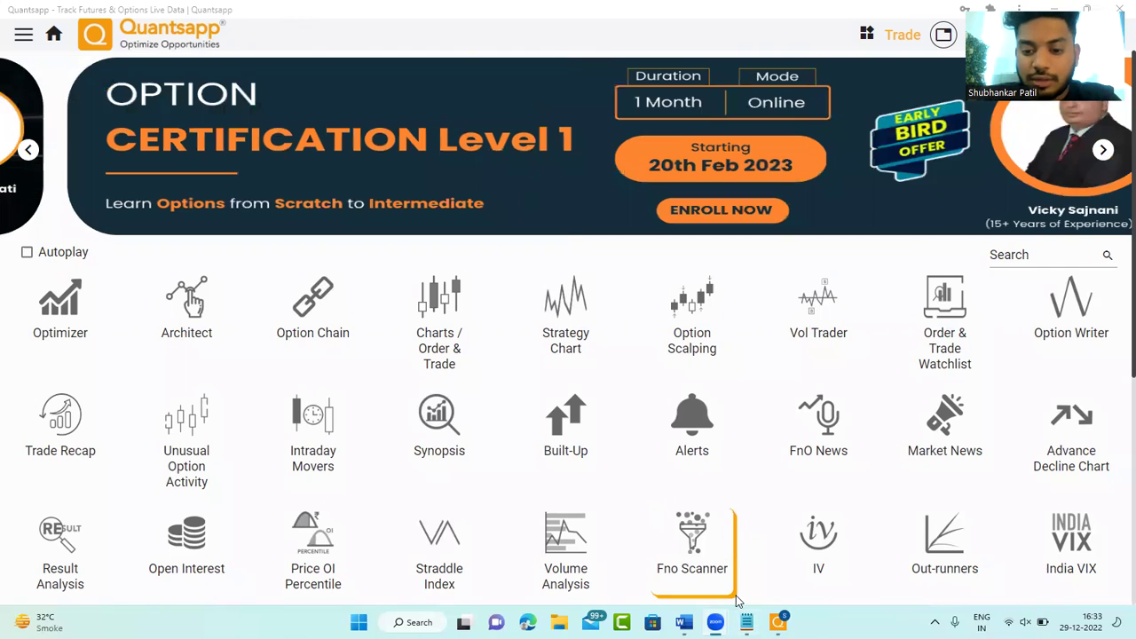
- Switch to Notepad and start a numbered list with "1."
{"action": "left_click", "coordinate": [746, 622]}
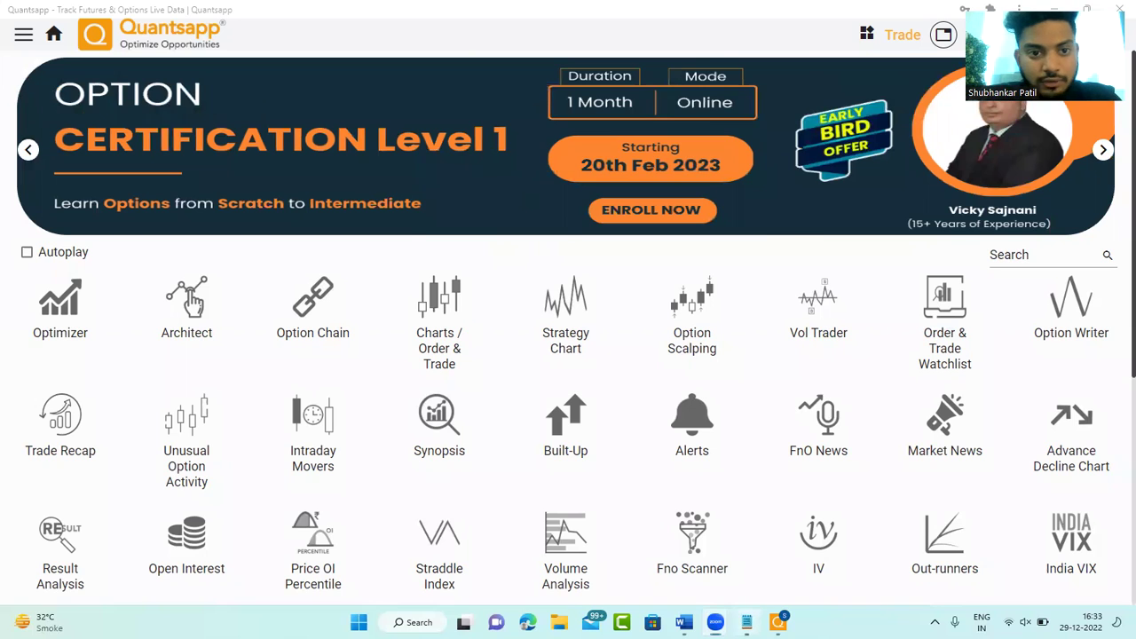
{"action": "type", "text": "1."}
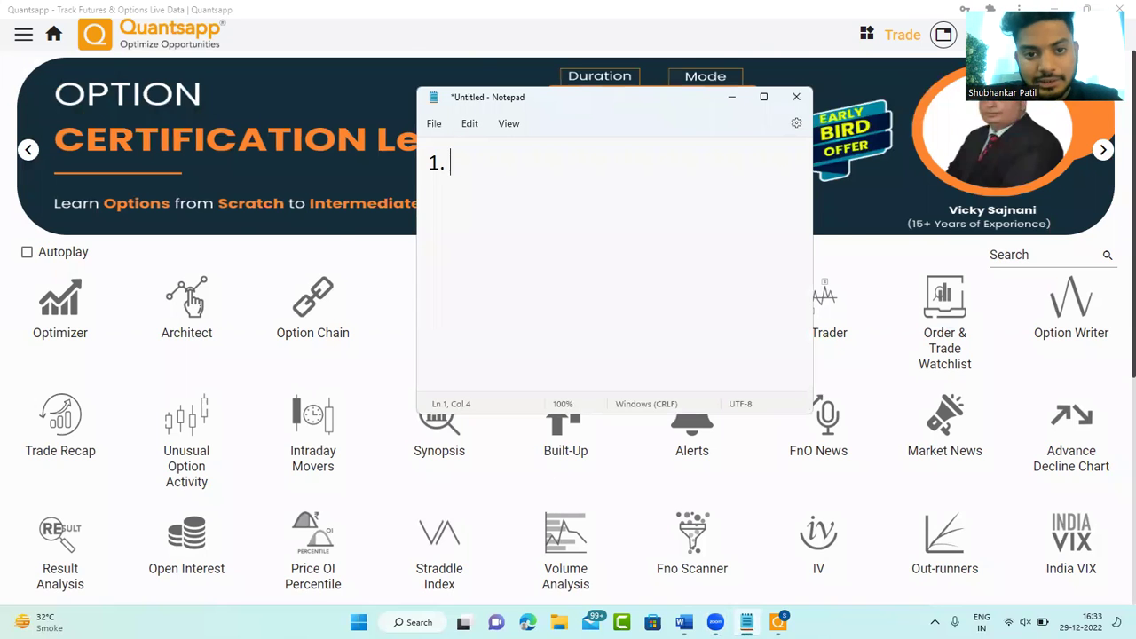
- Switch to Quantsapp and open the Option Architect with a custom strategy
{"action": "left_click", "coordinate": [205, 318]}
{"action": "left_click", "coordinate": [206, 318]}
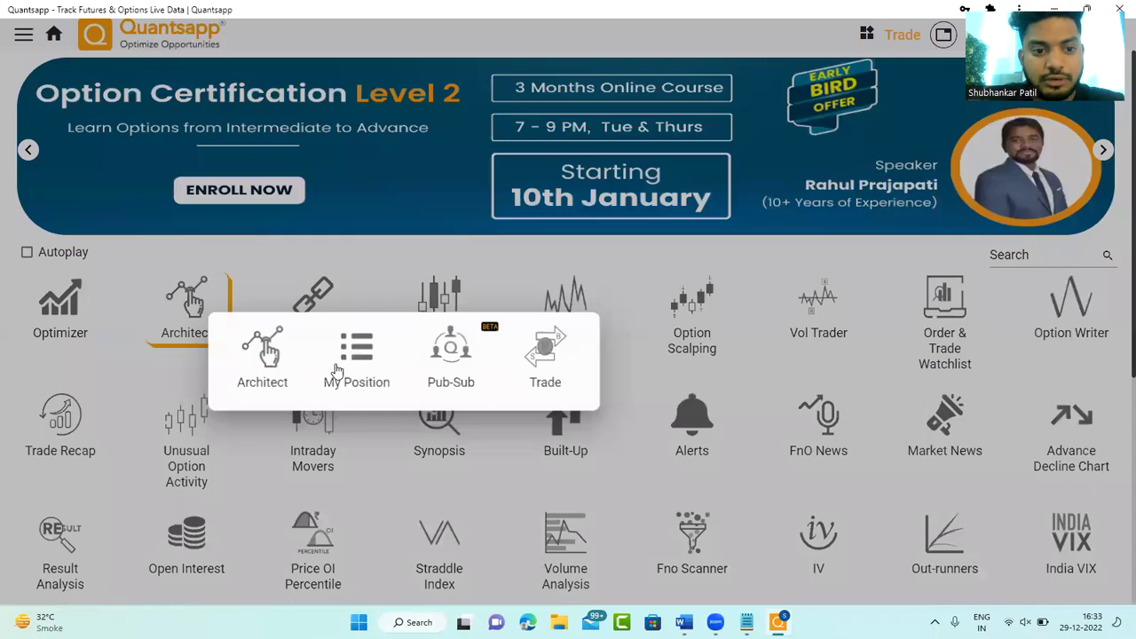
{"action": "left_click", "coordinate": [302, 371]}
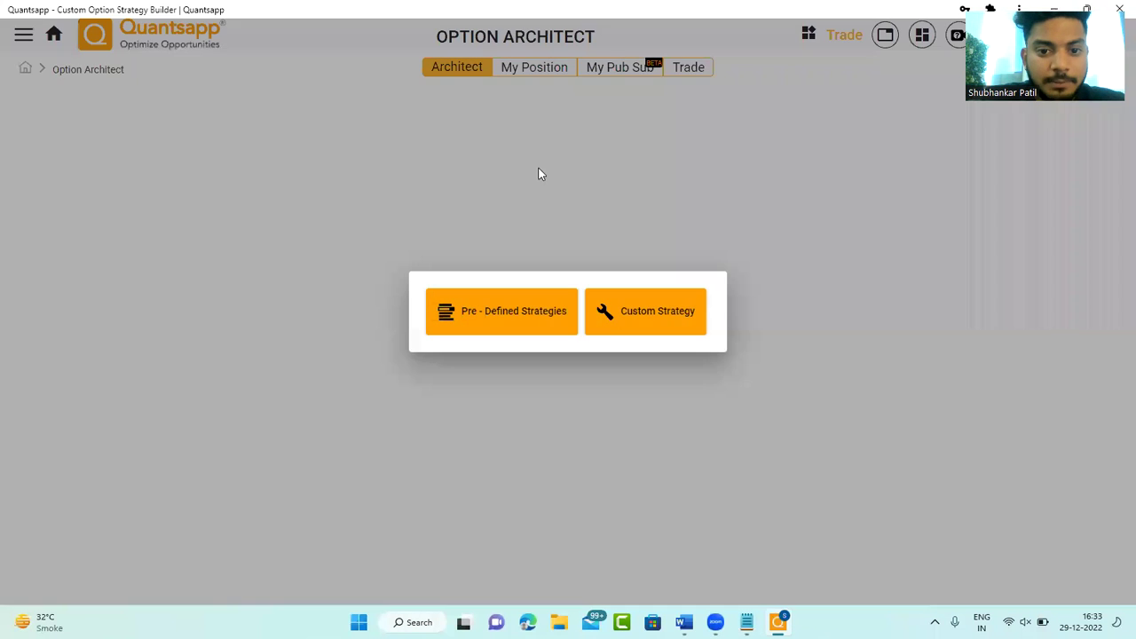
{"action": "left_click", "coordinate": [609, 317]}
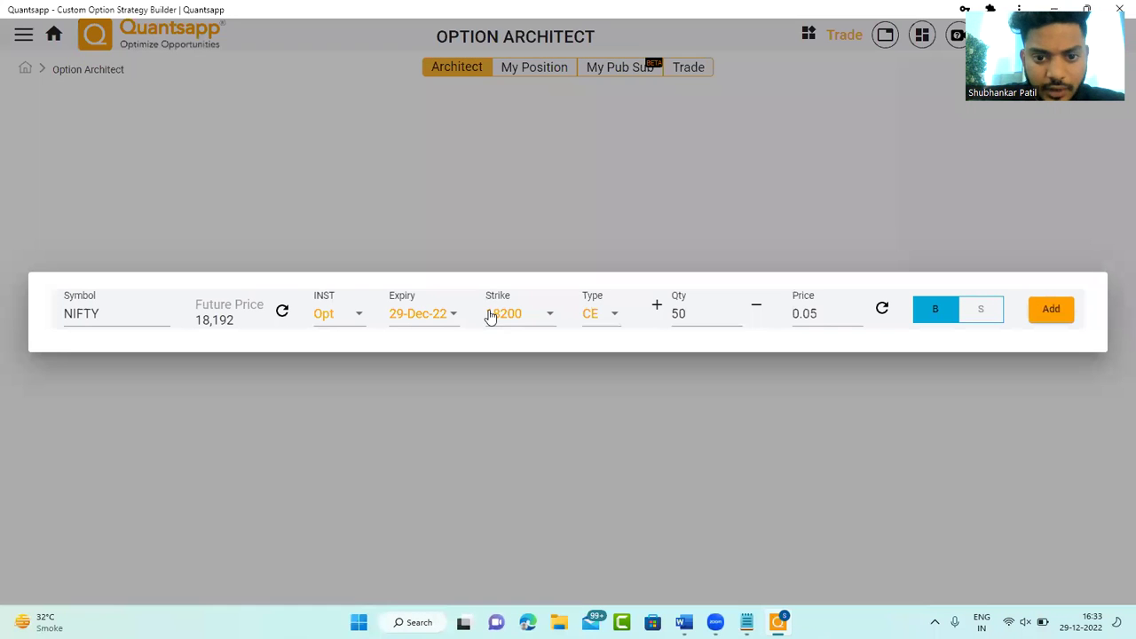
- Add a buy leg for the NIFTY 18300 CE option expiring 05-Jan-23, with quantity 50
{"action": "left_click", "coordinate": [506, 317]}
{"action": "left_click", "coordinate": [524, 382]}
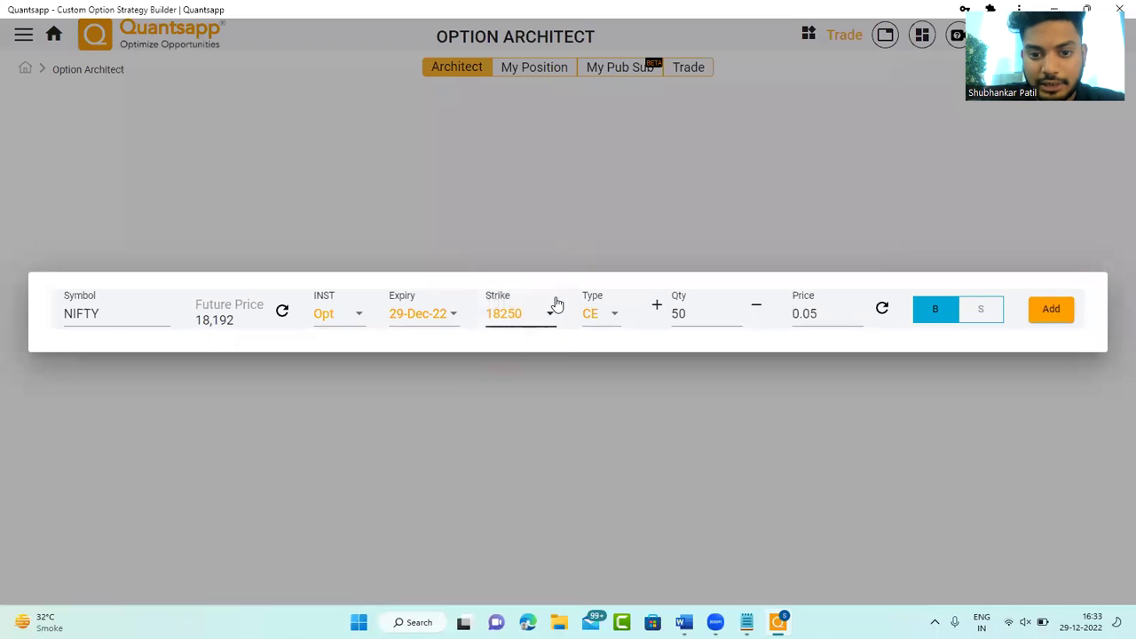
{"action": "left_click", "coordinate": [459, 333]}
{"action": "left_click", "coordinate": [435, 379]}
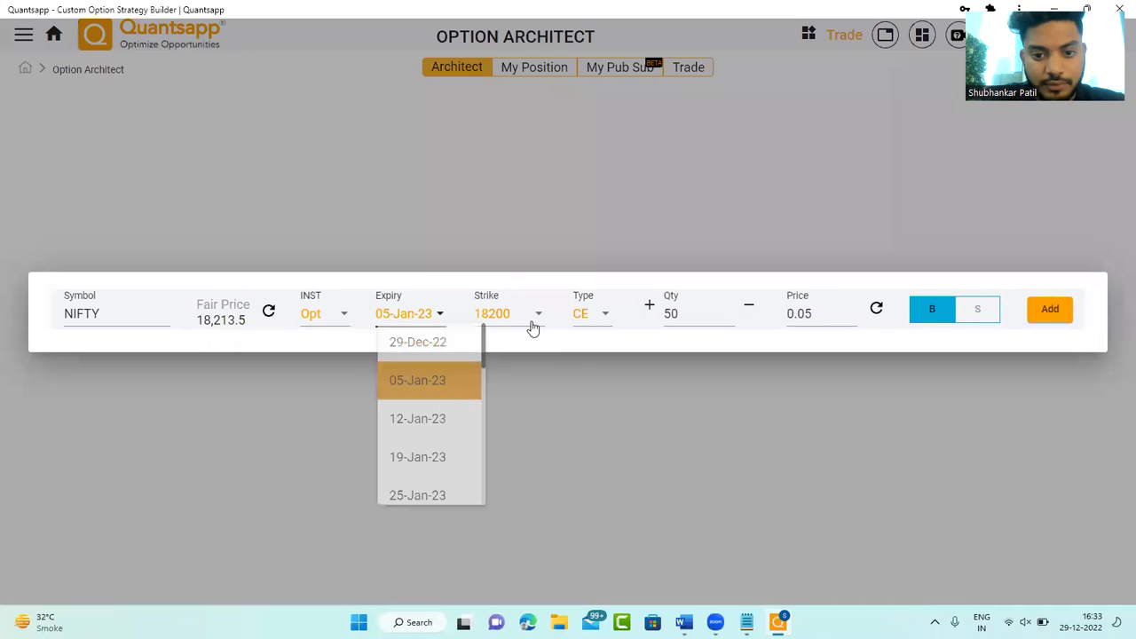
{"action": "left_click", "coordinate": [535, 324]}
{"action": "scroll", "coordinate": [533, 413], "scroll_direction": "down", "scroll_amount": 1}
{"action": "left_click", "coordinate": [528, 397]}
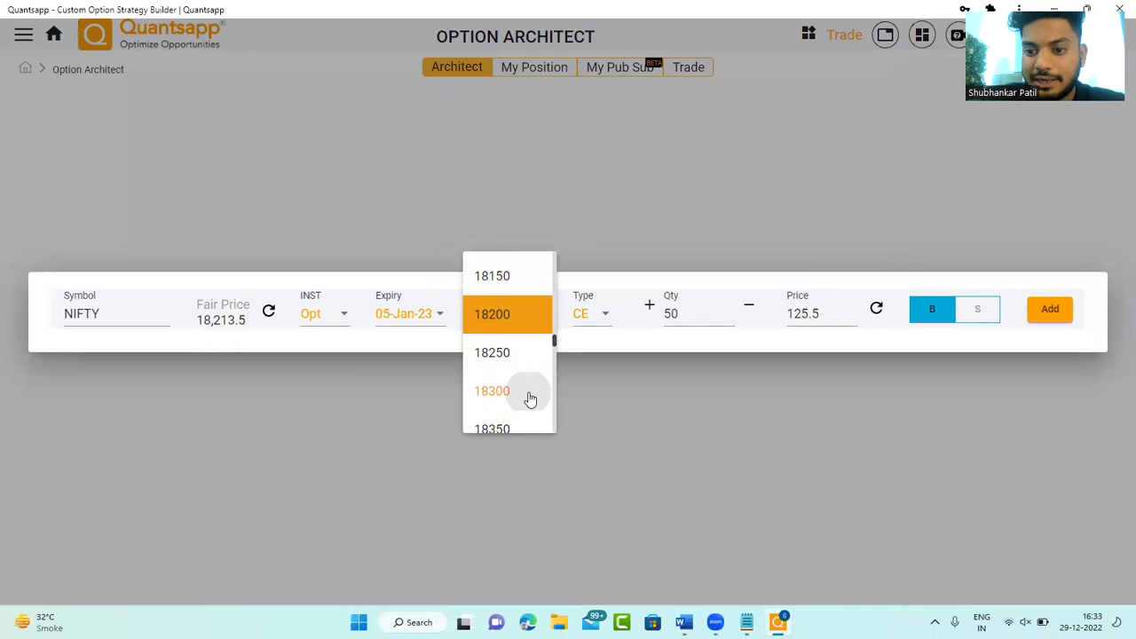
{"action": "left_click", "coordinate": [1055, 308]}
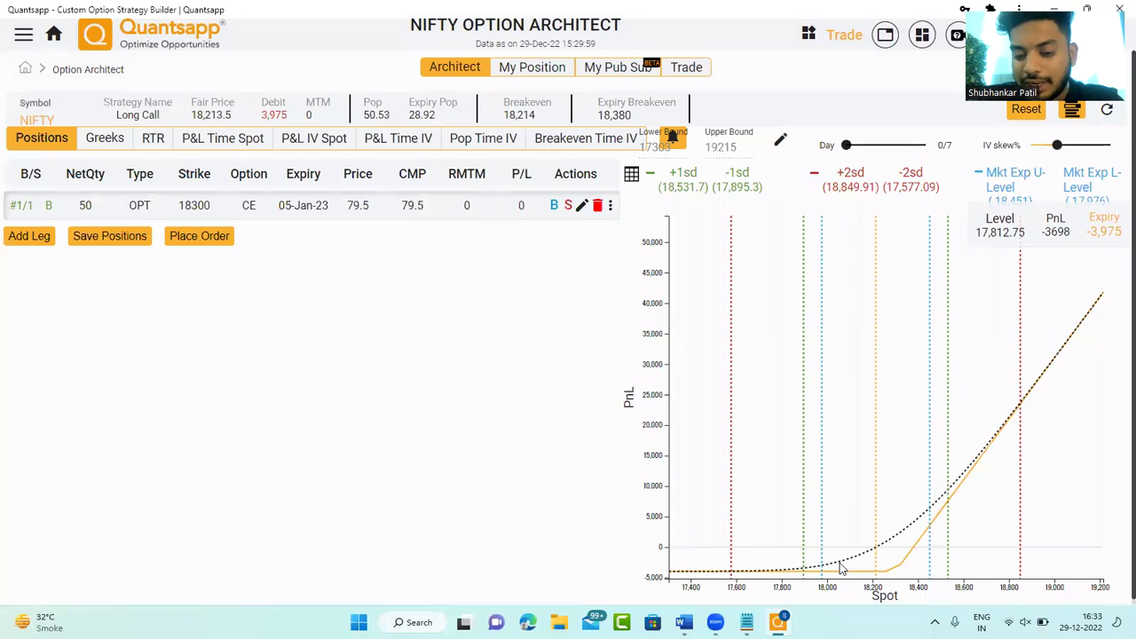
- In Notepad, write "Entire chunk" as item 1 and start item 2 on a new line
{"action": "key", "text": "alt+Tab"}
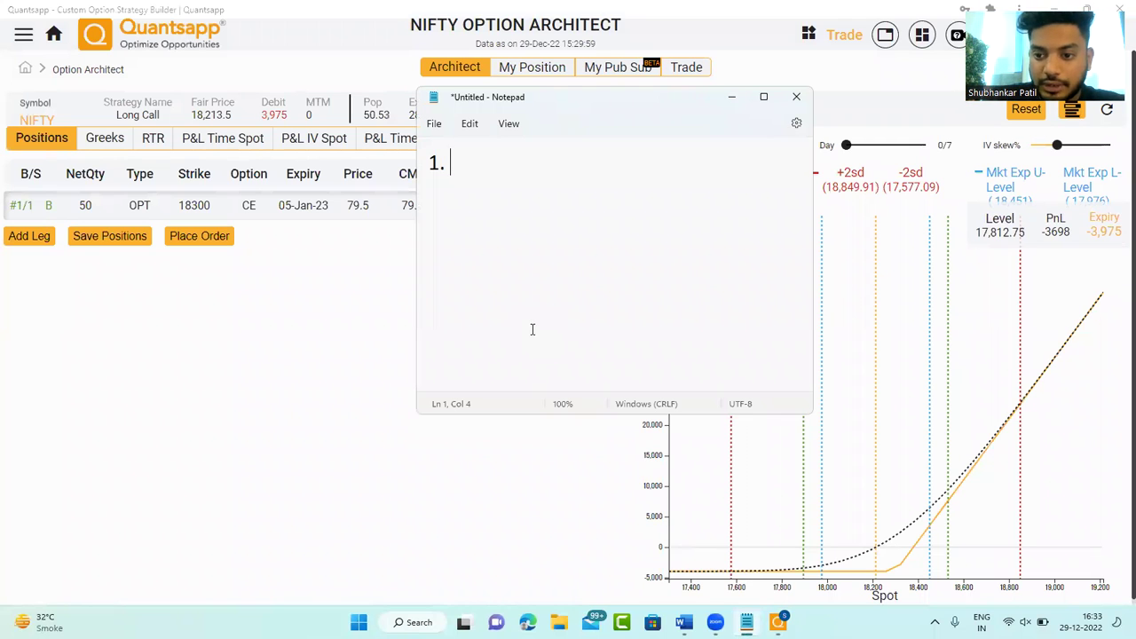
{"action": "left_click", "coordinate": [716, 466]}
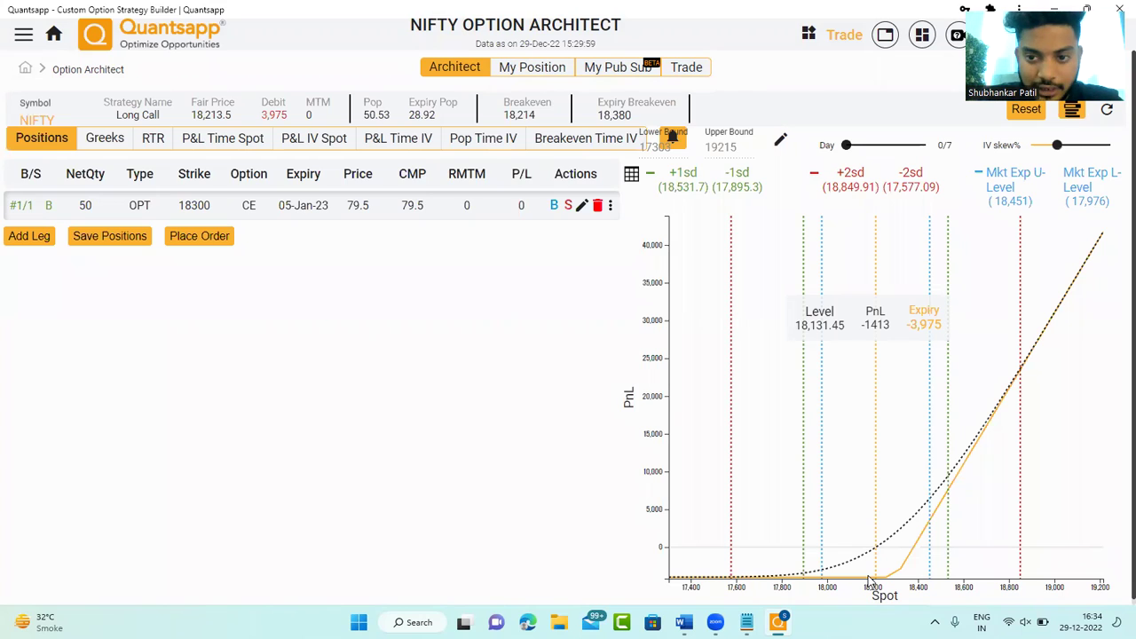
{"action": "key", "text": "alt+Tab"}
{"action": "type", "text": "Entire"}
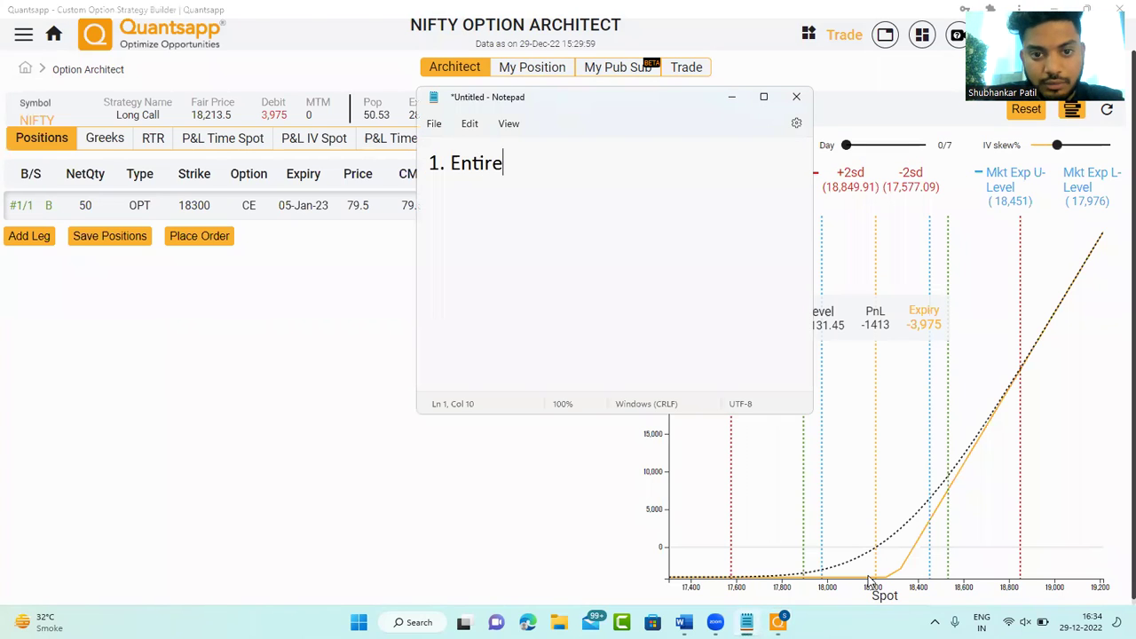
{"action": "type", "text": " chunk"}
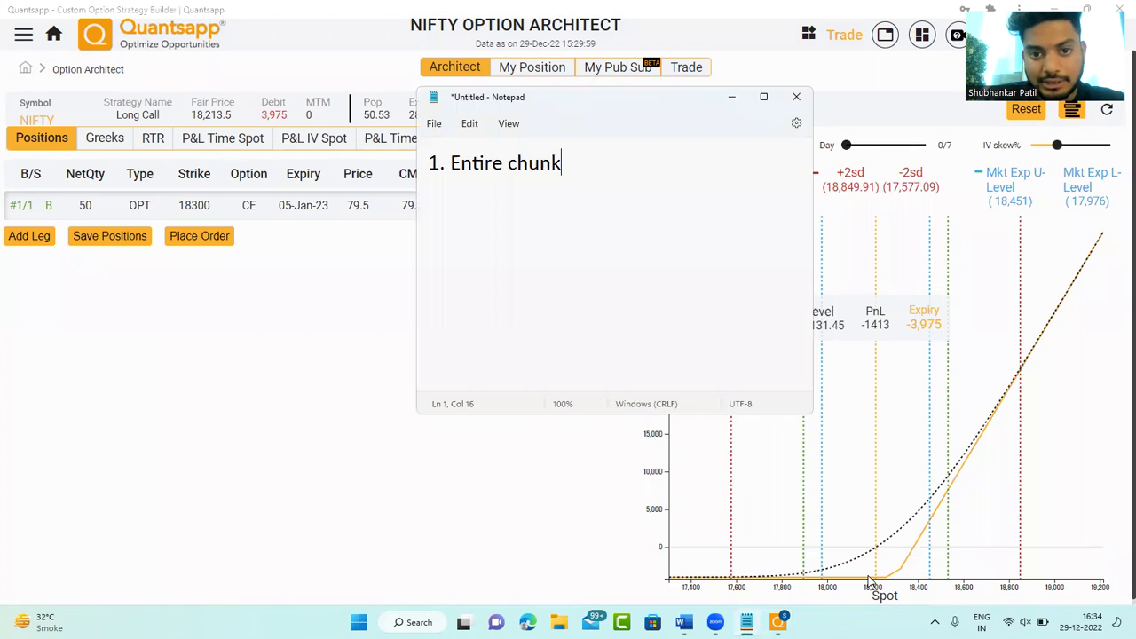
{"action": "key", "text": "Return"}
{"action": "type", "text": "2."}
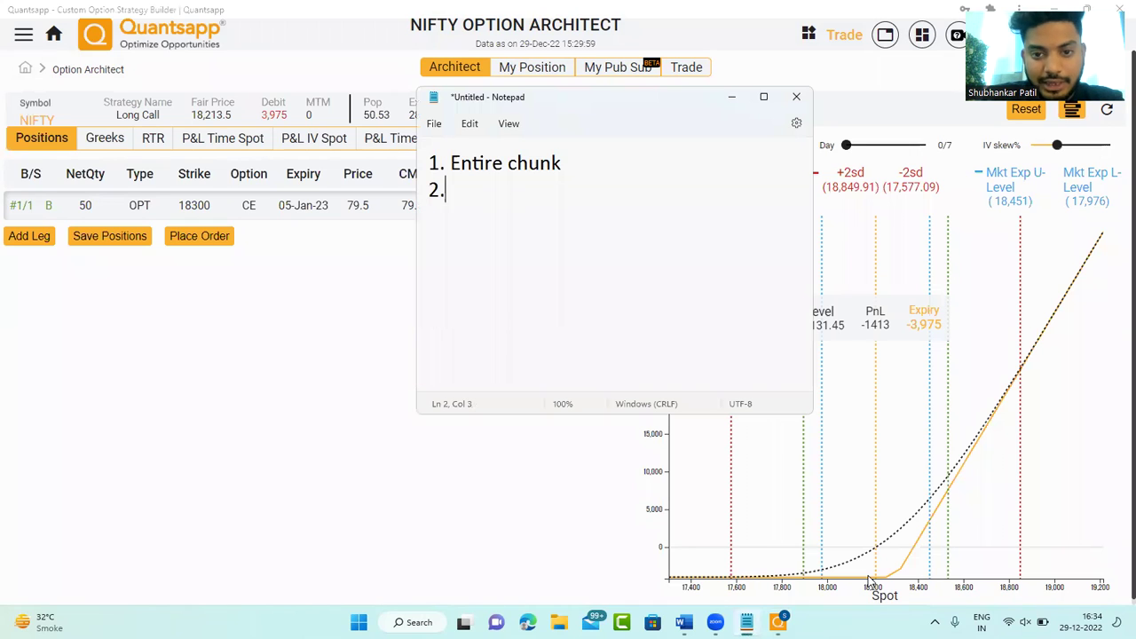
- Switch to Quantsapp and advance the payoff chart's day setting to 3 of 7
{"action": "key", "text": "alt+Tab"}
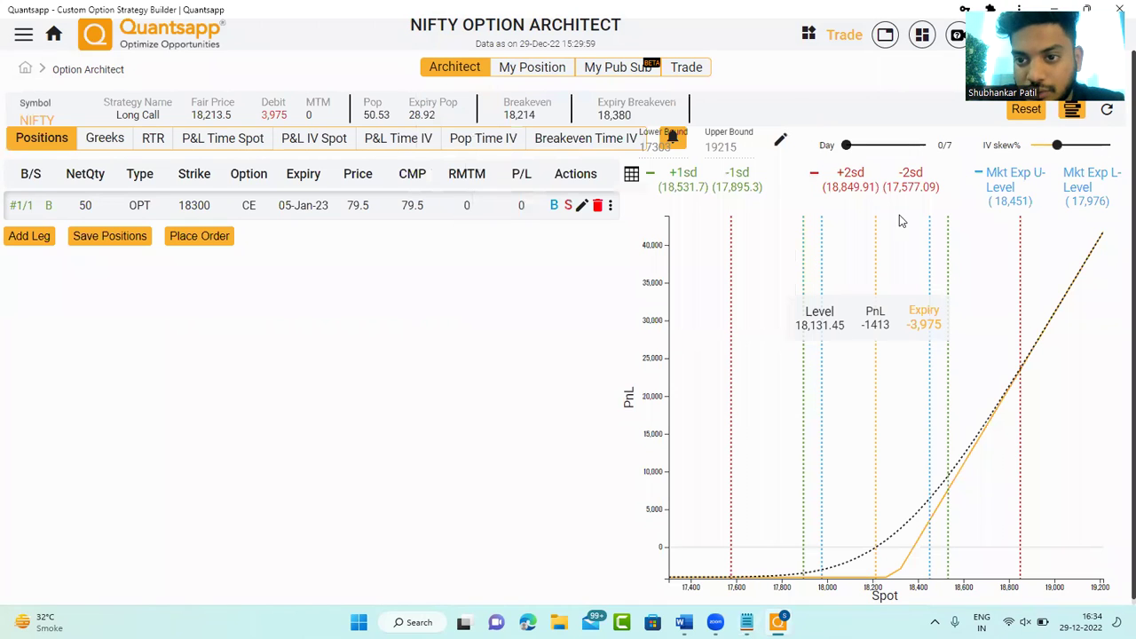
{"action": "left_click_drag", "start_coordinate": [846, 145], "coordinate": [878, 153]}
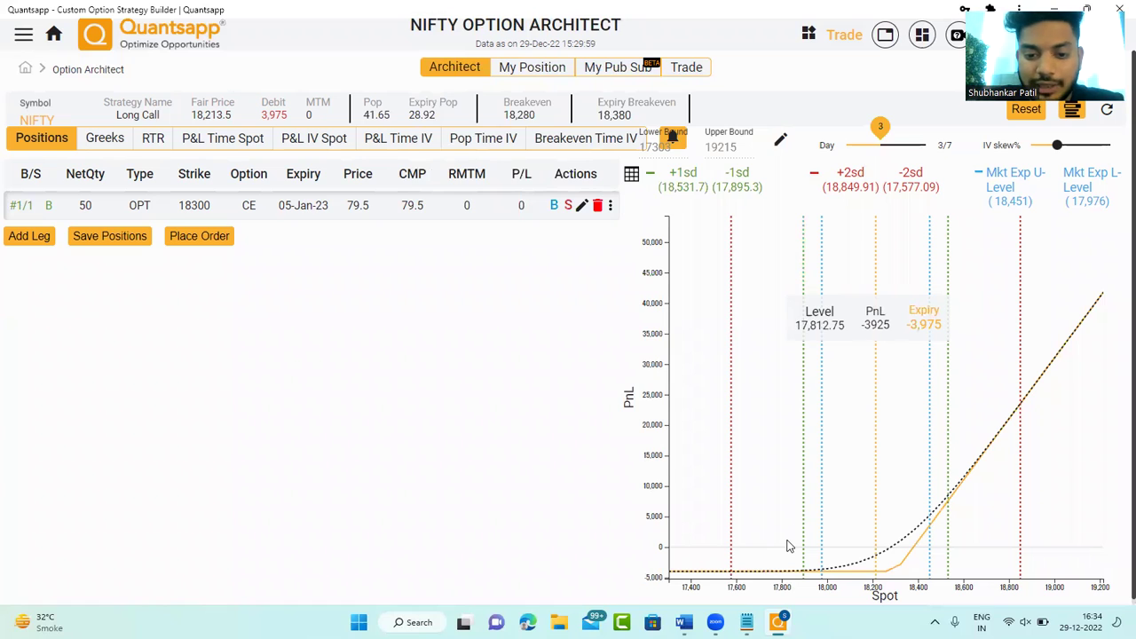
- In Notepad, complete item 2 as "Time- Theta" and add item 3 as "IV Fall"
{"action": "key", "text": "alt+Tab"}
{"action": "type", "text": "Time"}
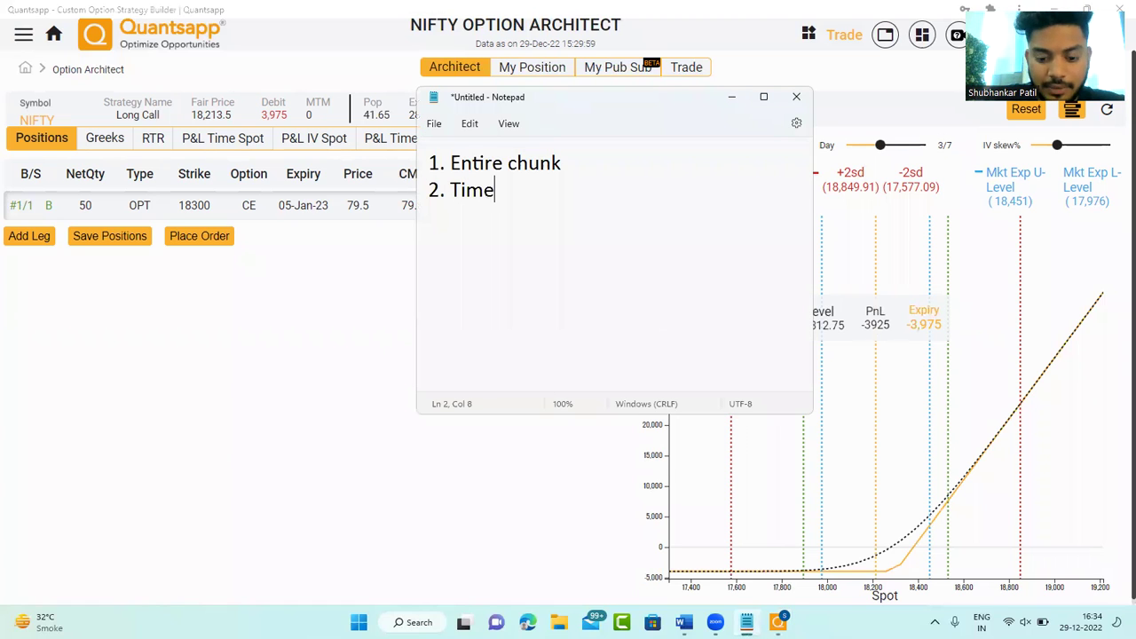
{"action": "type", "text": "- Theta"}
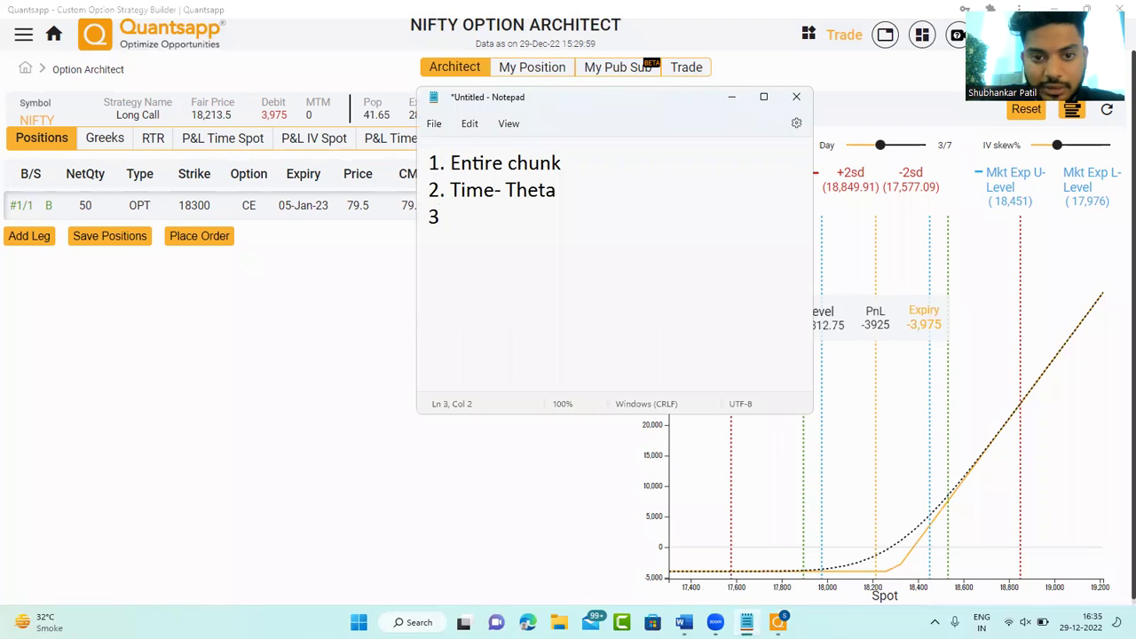
{"action": "type", "text": "IV Fall"}
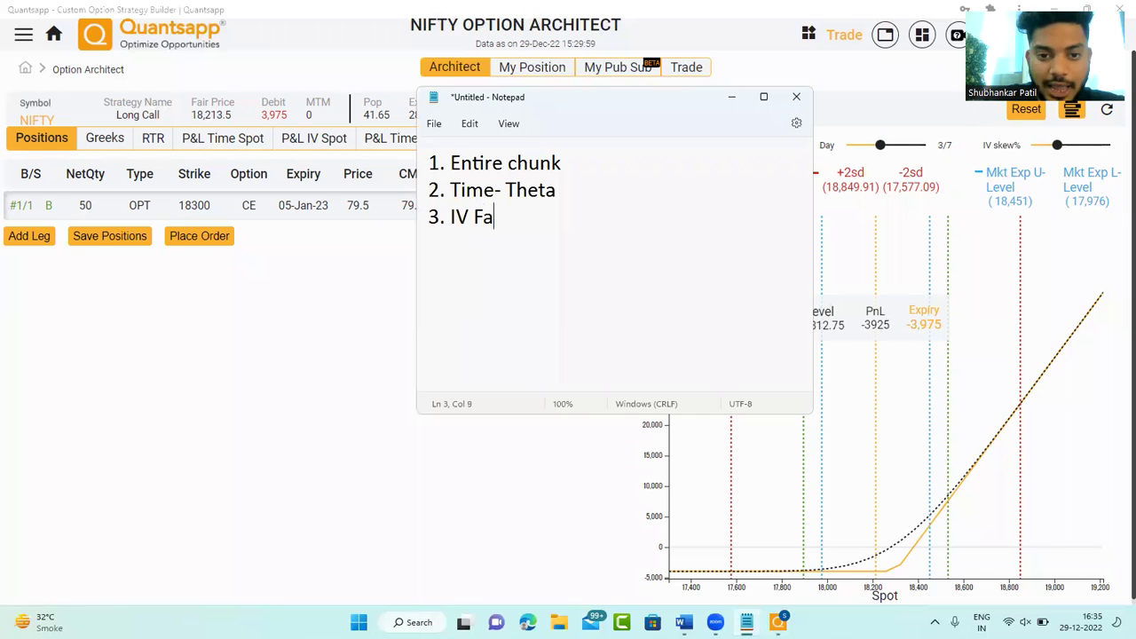
- Switch to Quantsapp and lower the payoff chart's IV skew slightly in two stages
{"action": "left_click", "coordinate": [994, 521]}
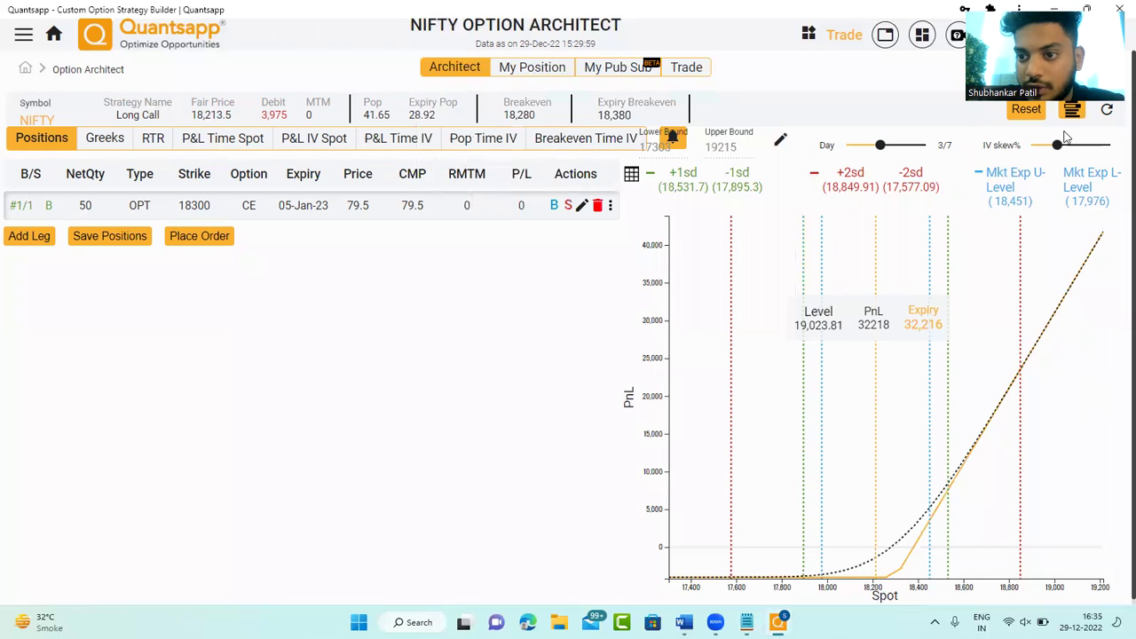
{"action": "left_click_drag", "start_coordinate": [1057, 146], "coordinate": [1053, 146]}
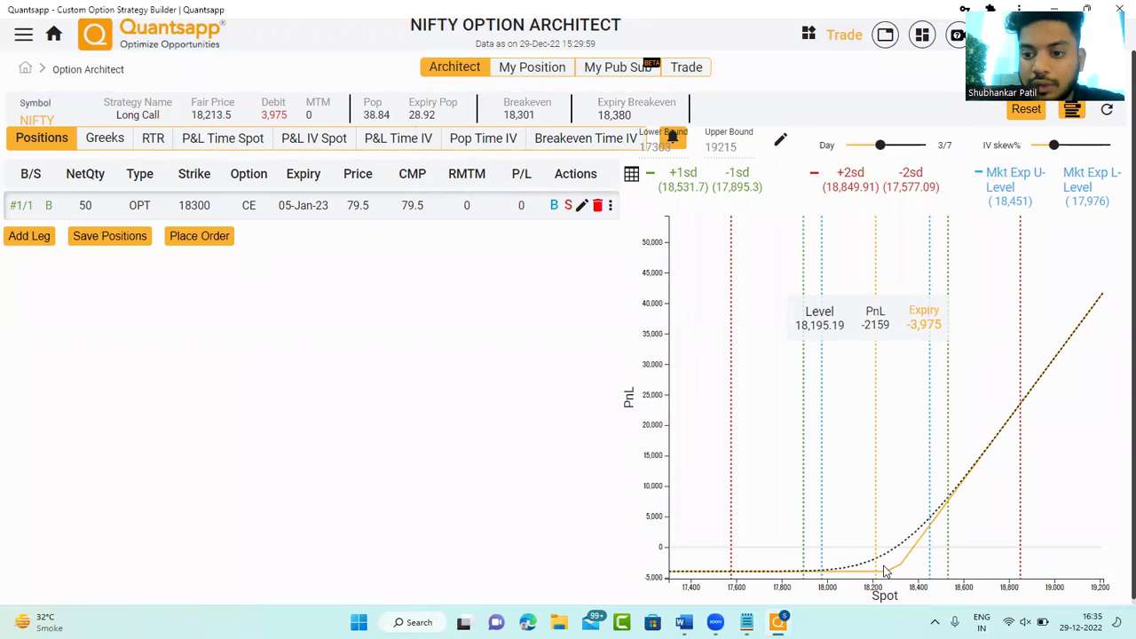
{"action": "left_click_drag", "start_coordinate": [1052, 145], "coordinate": [1048, 147]}
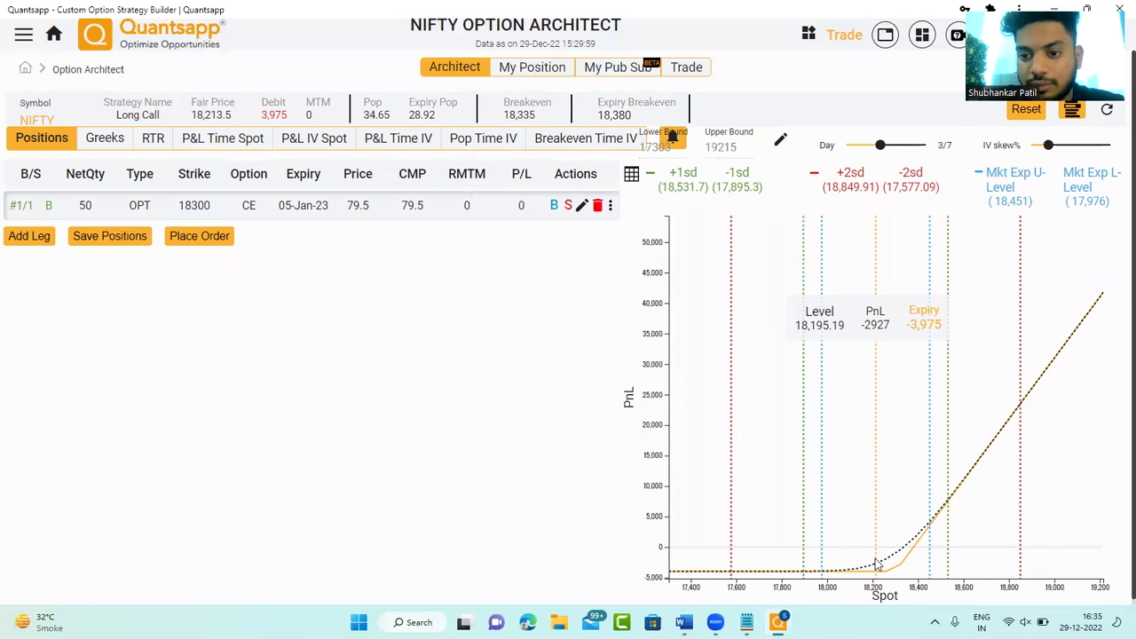
- In Notepad, add the heading "Delta" below the list, separated by a blank line
{"action": "key", "text": "alt+Tab"}
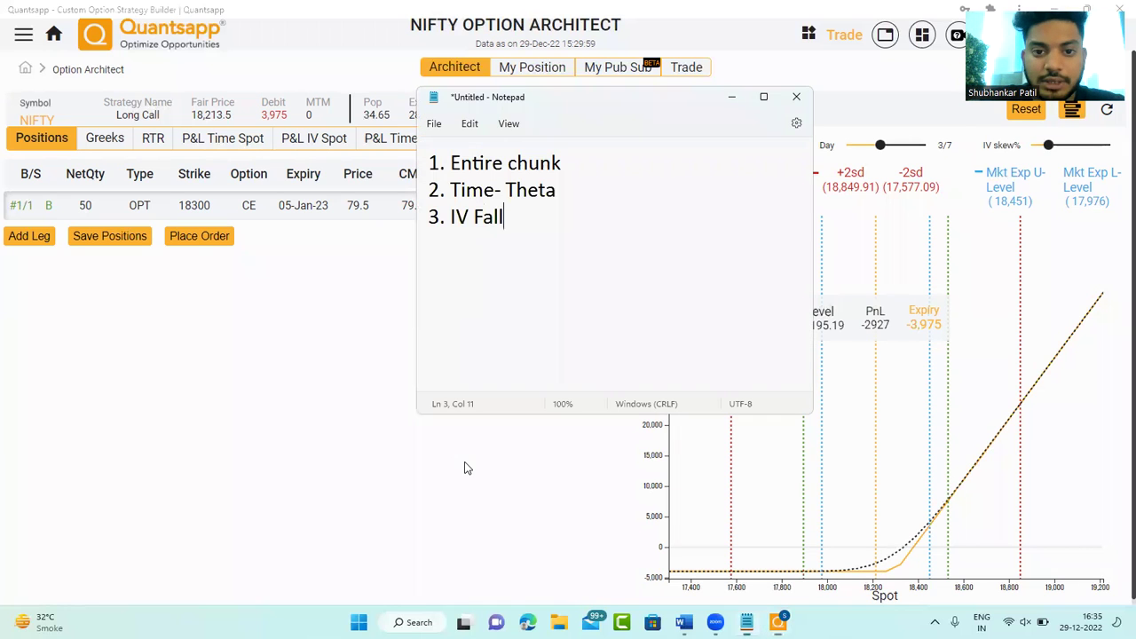
{"action": "key", "text": "ctrl+a"}
{"action": "left_click", "coordinate": [560, 270]}
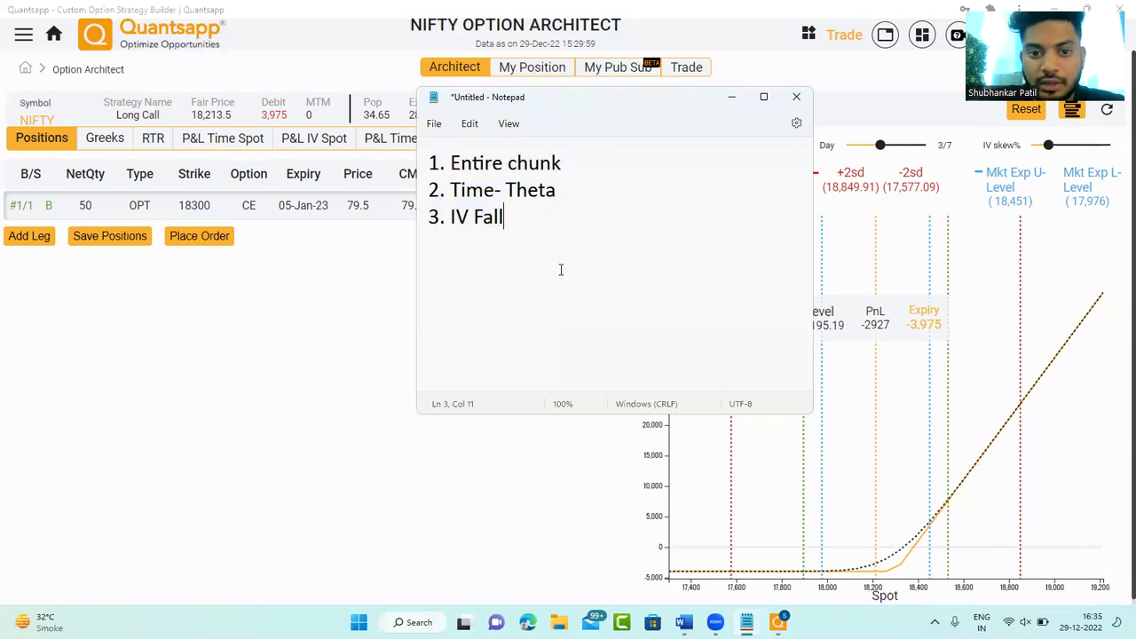
{"action": "key", "text": "BackSpace"}
{"action": "type", "text": "l"}
{"action": "key", "text": "Return"}
{"action": "key", "text": "Return"}
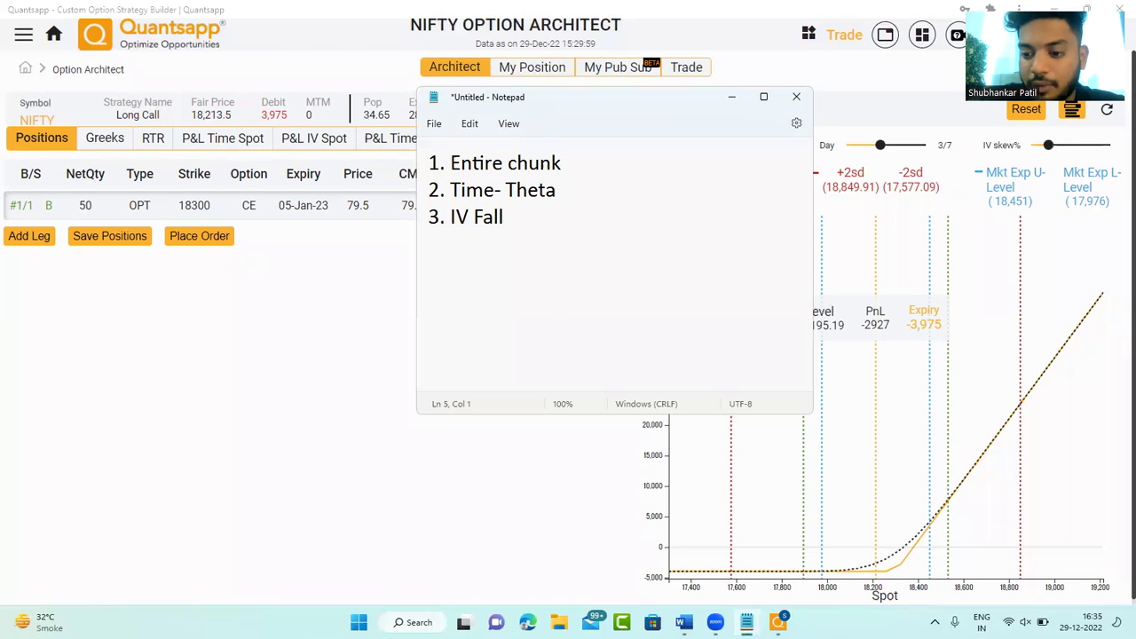
{"action": "type", "text": "Delta"}
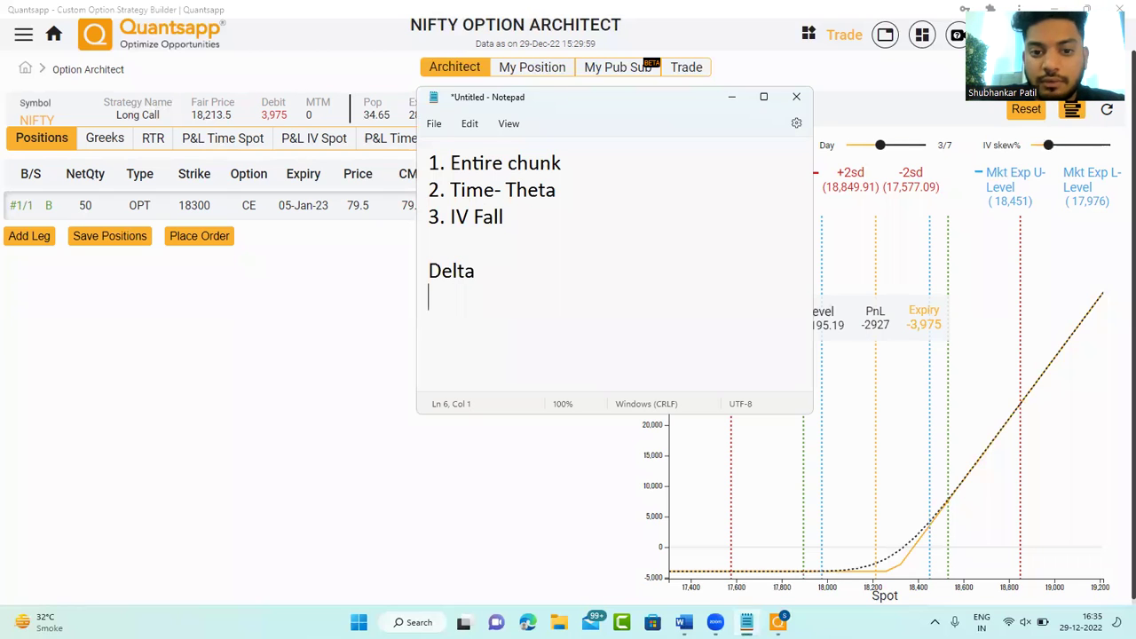
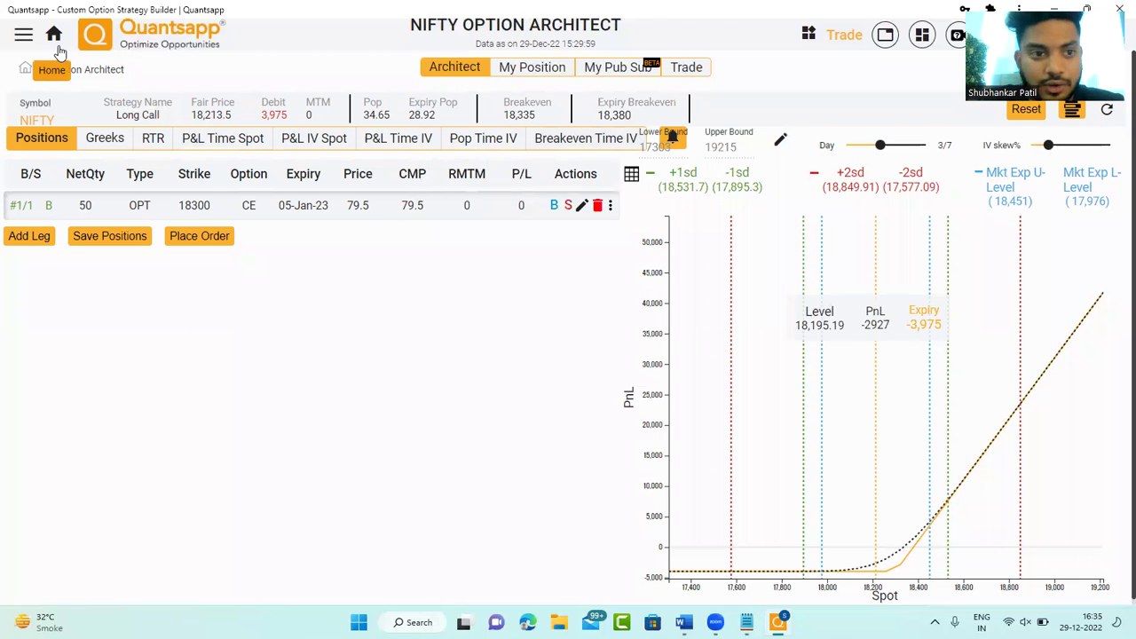
- Return Quantsapp to its home page and switch to Notepad, widening its window
{"action": "left_click", "coordinate": [56, 46]}
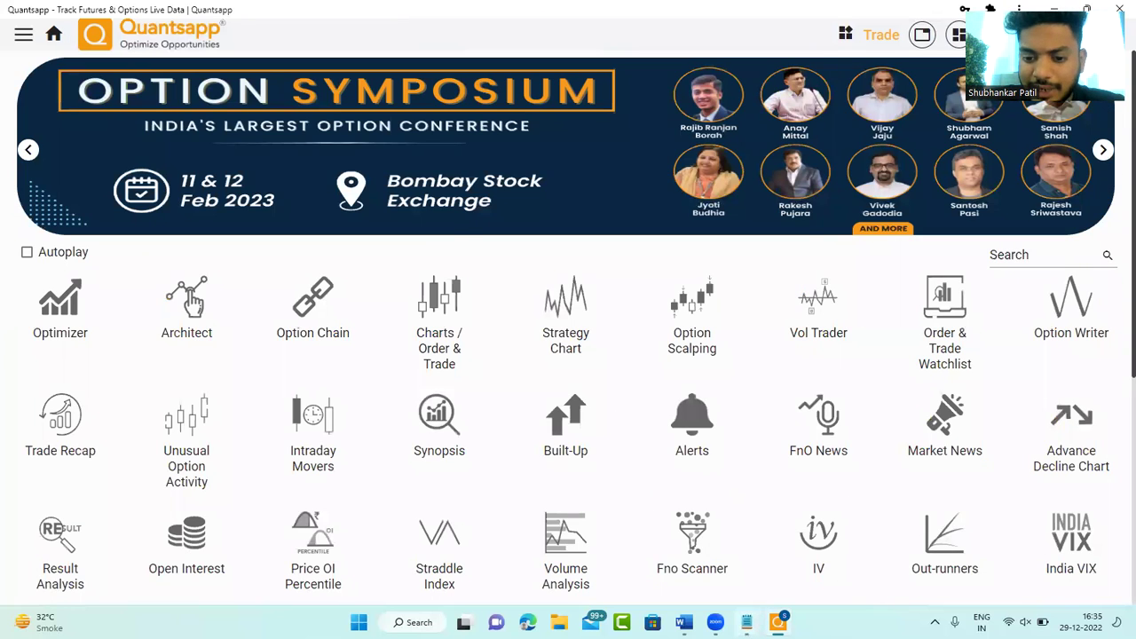
{"action": "left_click", "coordinate": [746, 622]}
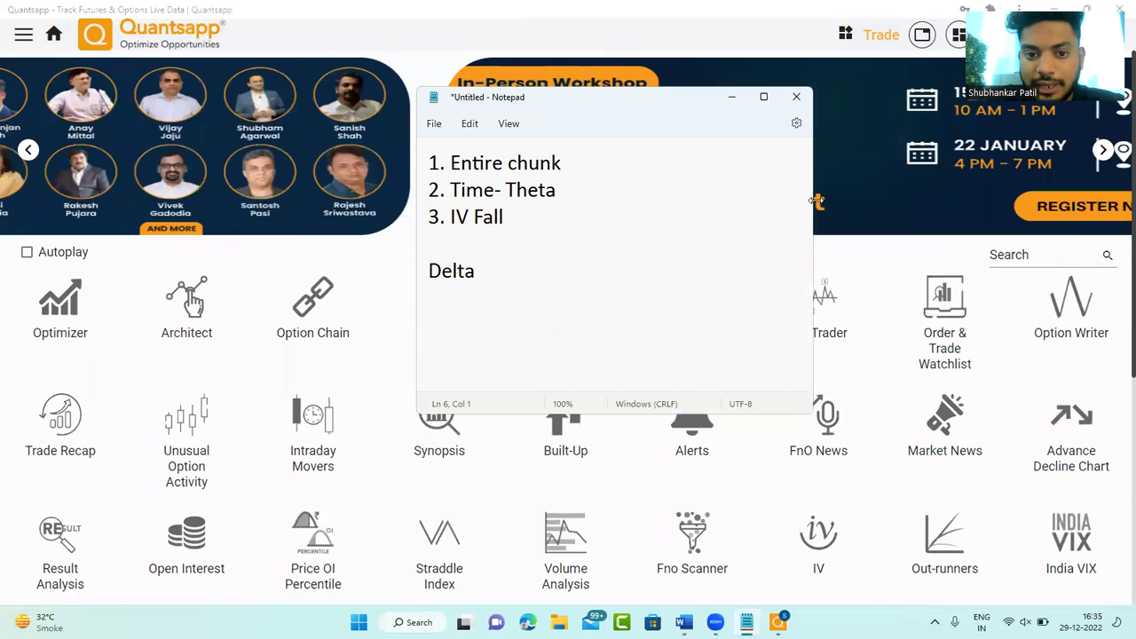
{"action": "left_click_drag", "start_coordinate": [813, 200], "coordinate": [976, 200]}
- Write "How much premium will move due to change in Underlying" beneath the Delta heading
{"action": "type", "text": "How "}
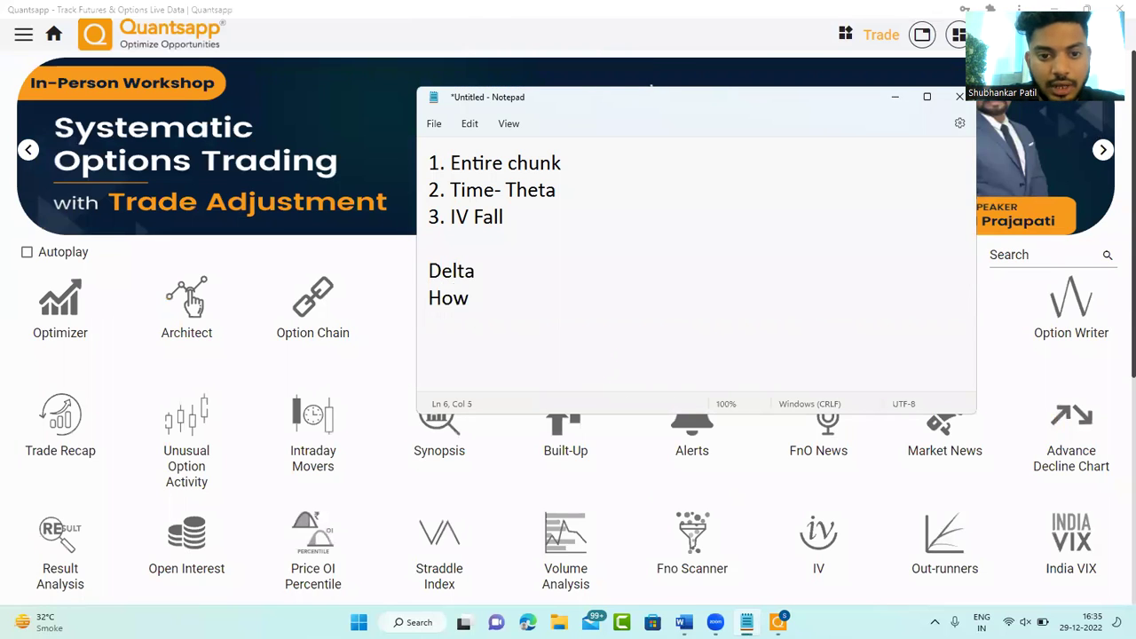
{"action": "type", "text": "much premi"}
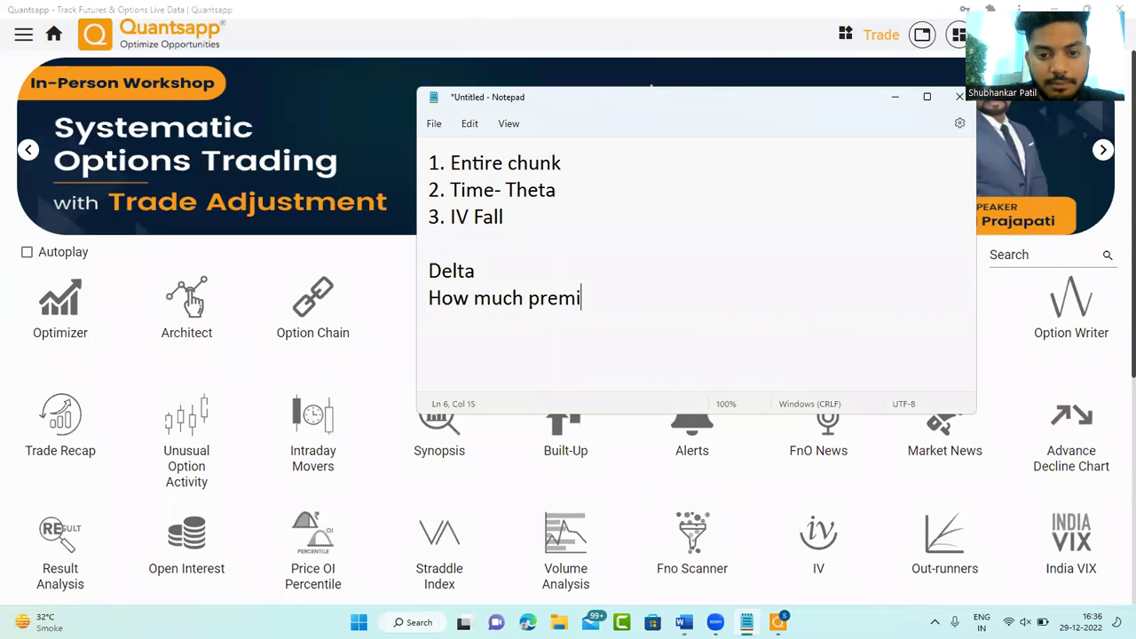
{"action": "type", "text": "um will m"}
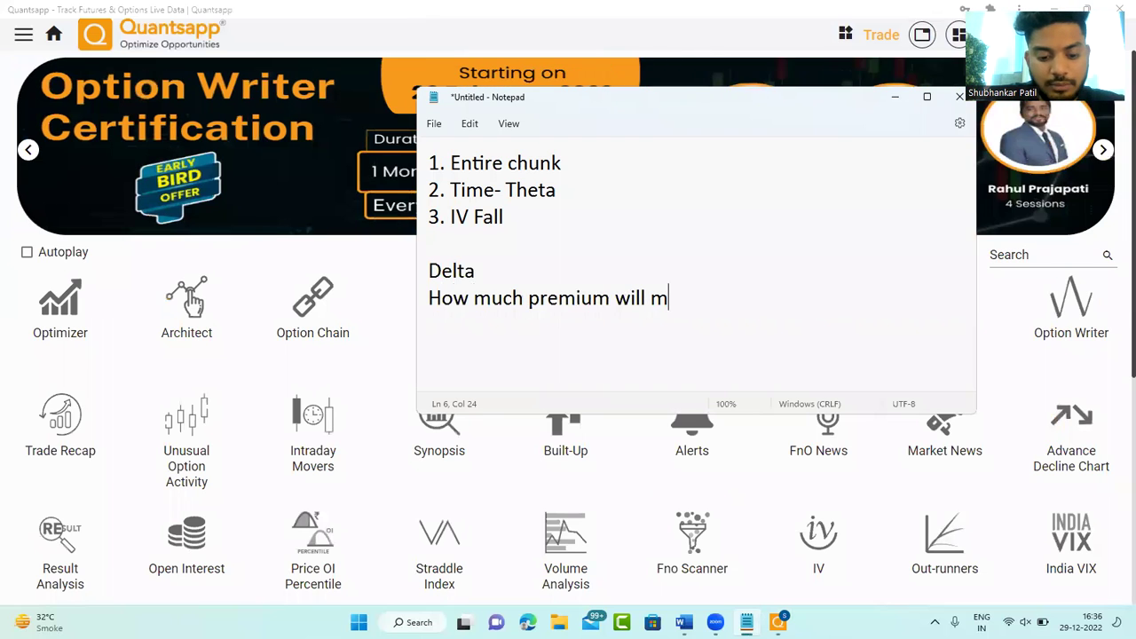
{"action": "type", "text": "ove due to changes in"}
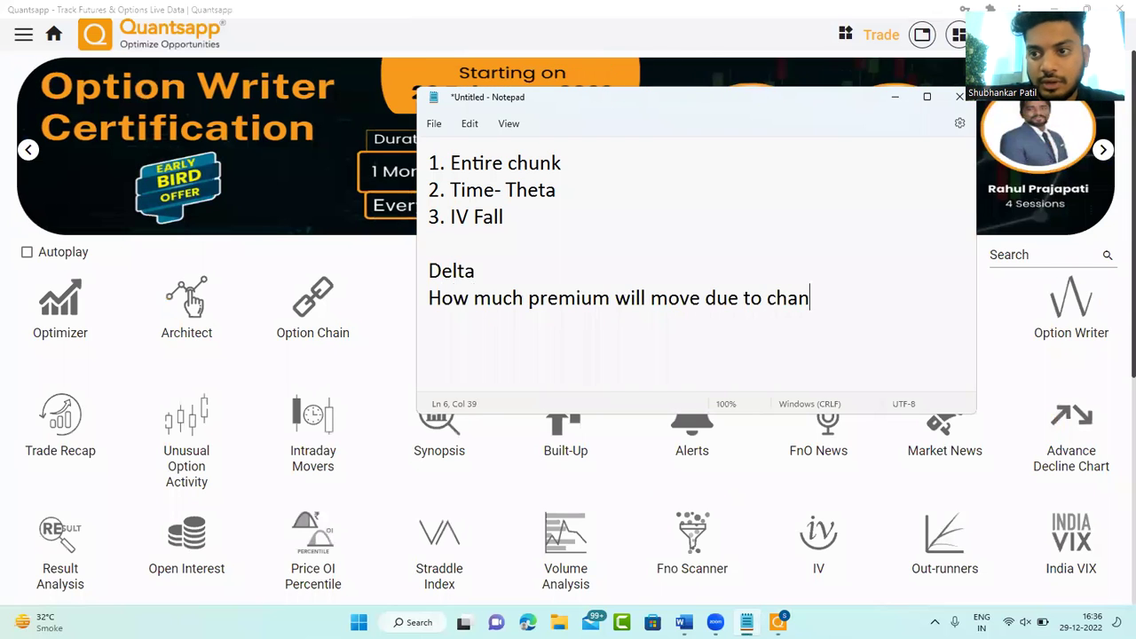
{"action": "key", "text": "BackSpace"}
{"action": "key", "text": "BackSpace"}
{"action": "key", "text": "BackSpace"}
{"action": "key", "text": "BackSpace"}
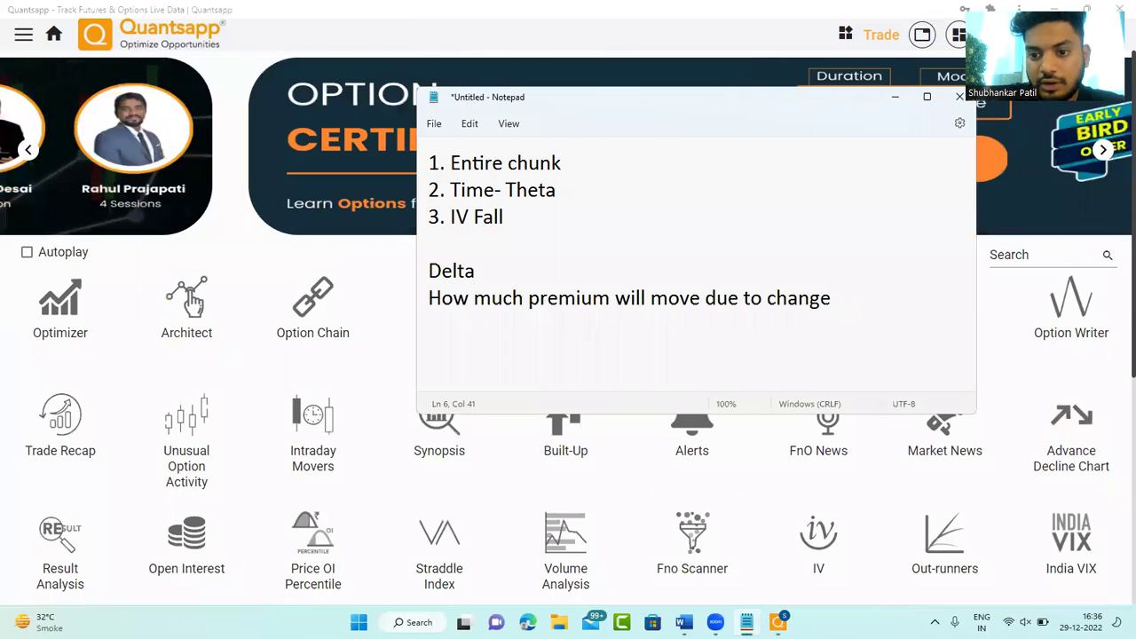
{"action": "type", "text": "in Underlying"}
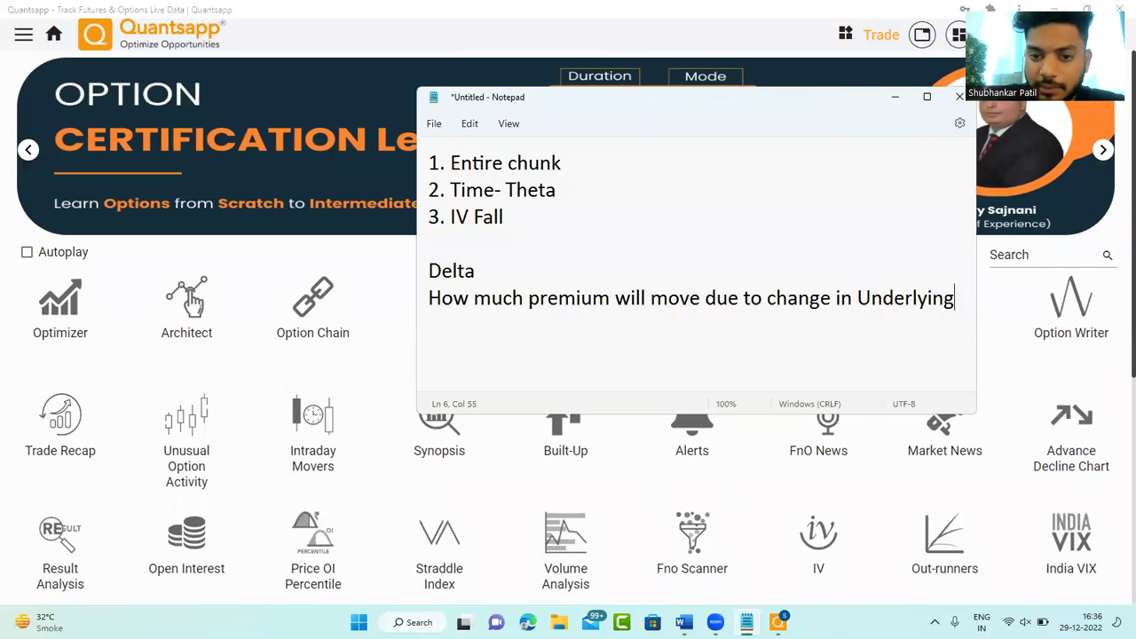
- Start a new line in the note, and open Quantsapp's Option Calculator by searching its tools for "cal"
{"action": "key", "text": "Return"}
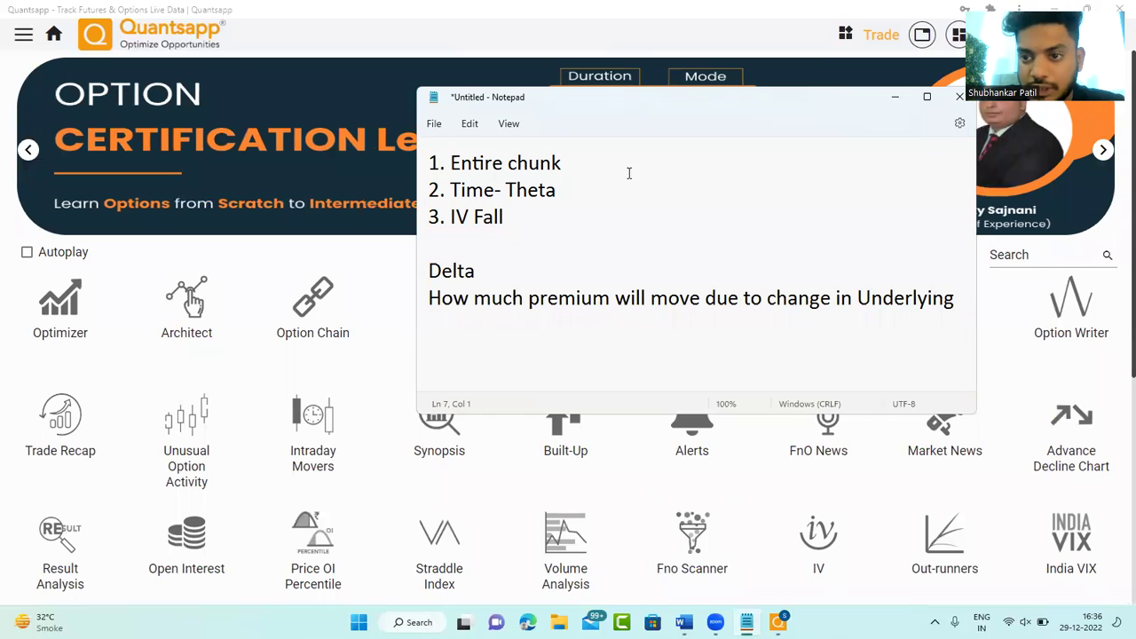
{"action": "left_click", "coordinate": [895, 97]}
{"action": "left_click", "coordinate": [1012, 257]}
{"action": "type", "text": "cal"}
{"action": "left_click", "coordinate": [600, 334]}
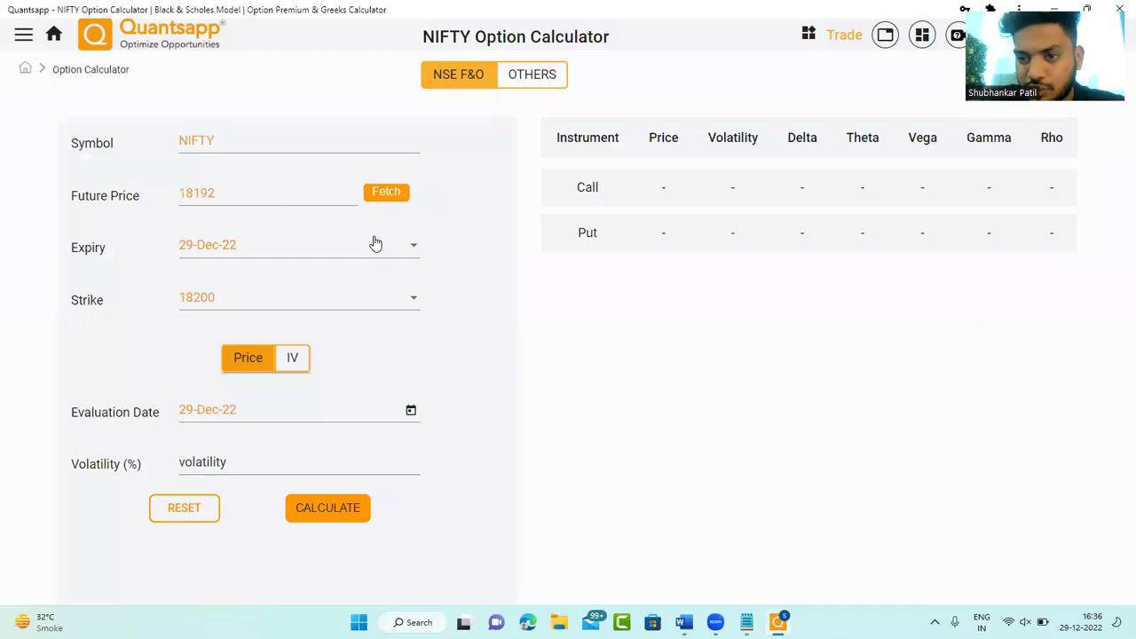
- Calculate the NIFTY 18200 option prices and Greeks with a volatility of 10%
{"action": "left_click", "coordinate": [254, 467]}
{"action": "type", "text": "10"}
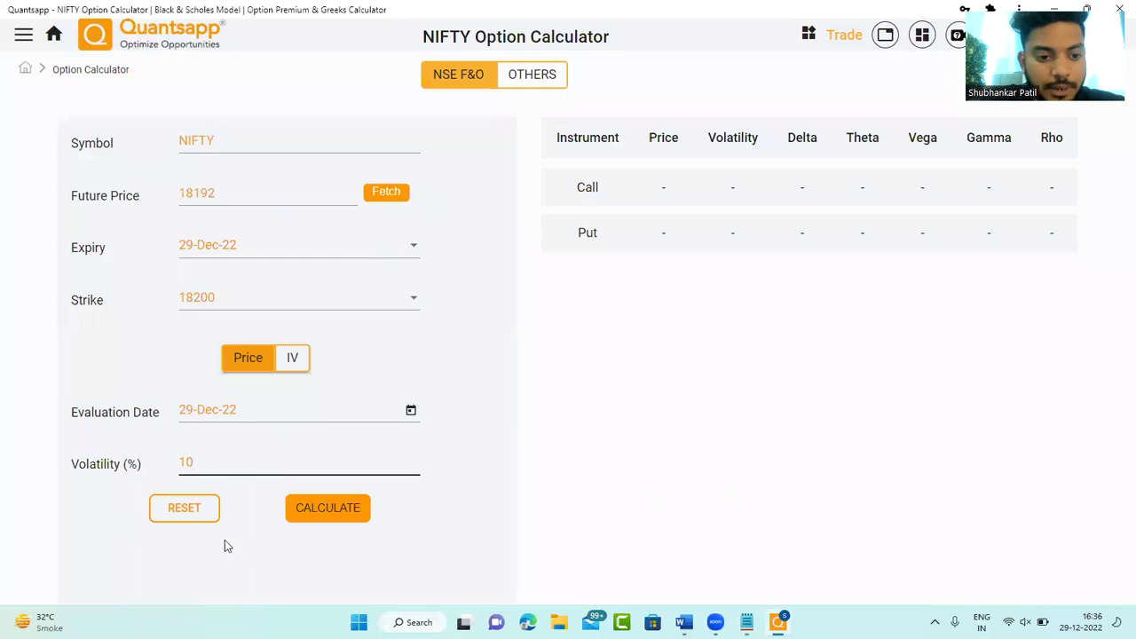
{"action": "left_click", "coordinate": [304, 509]}
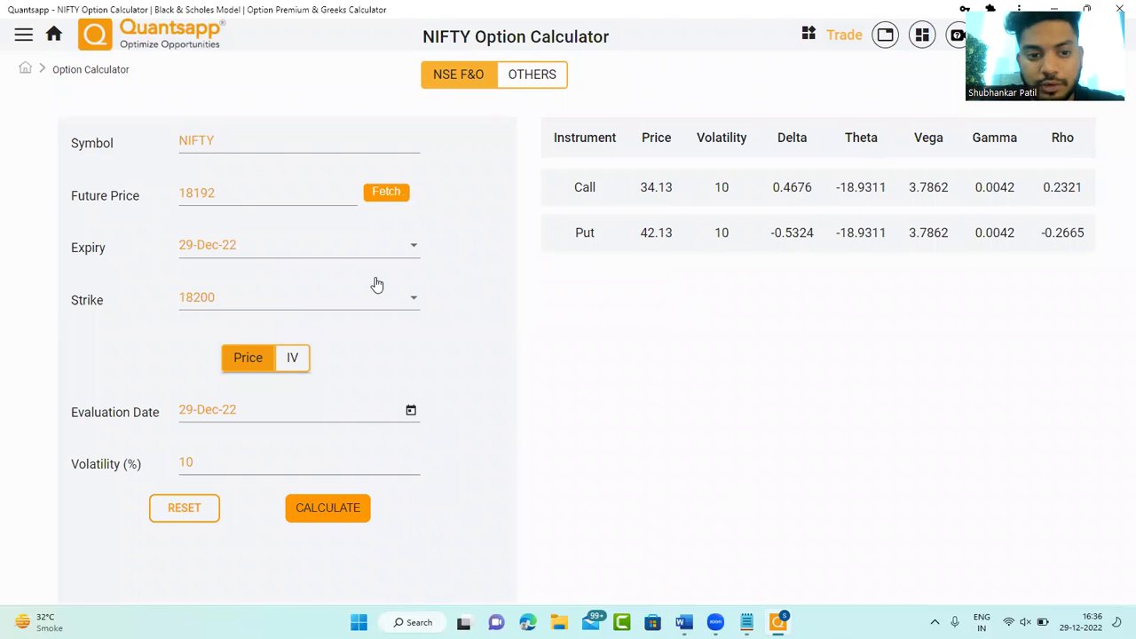
- Set the expiry to 05-Jan-23 and the evaluation date to 02-Jan-23, and recalculate the option values
{"action": "left_click", "coordinate": [350, 229]}
{"action": "left_click", "coordinate": [320, 310]}
{"action": "left_click", "coordinate": [410, 410]}
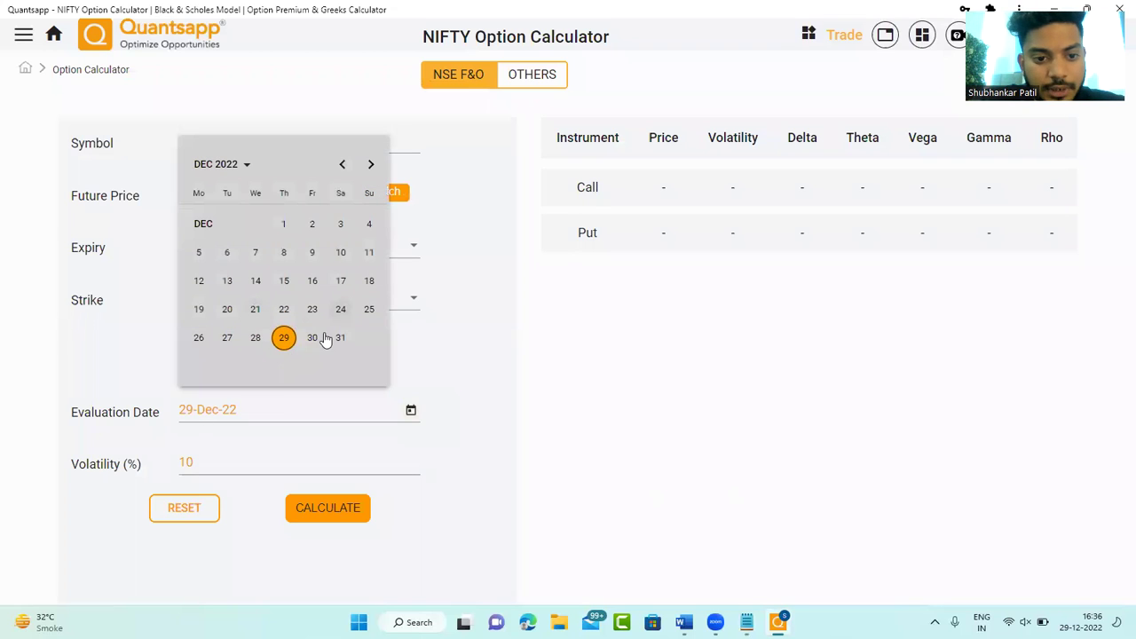
{"action": "left_click", "coordinate": [371, 164]}
{"action": "left_click", "coordinate": [198, 253]}
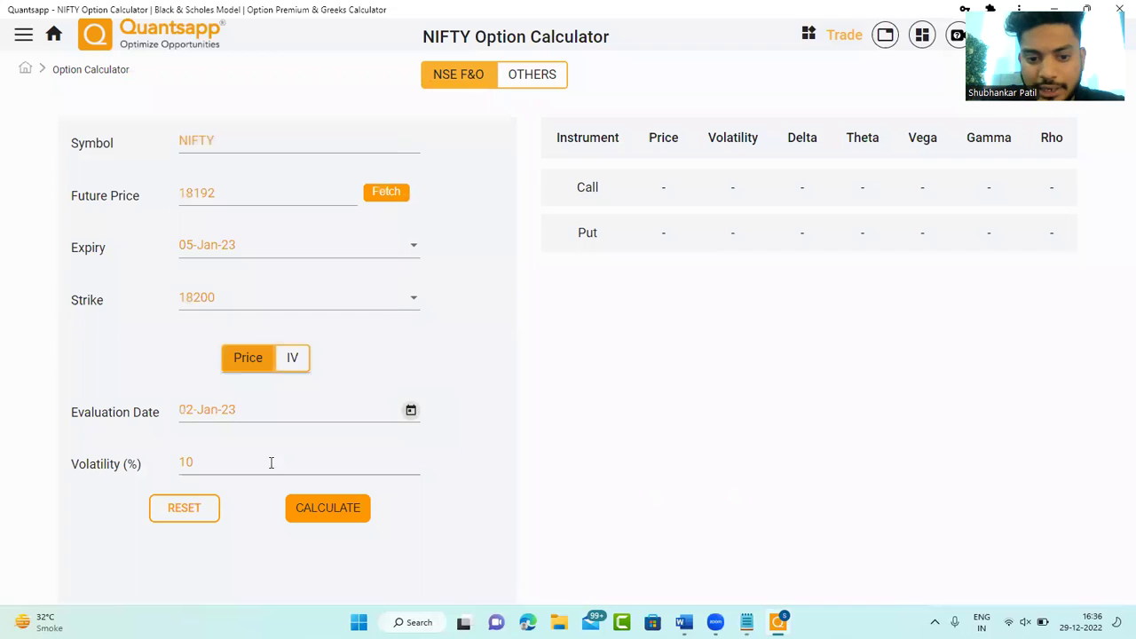
{"action": "left_click", "coordinate": [299, 509]}
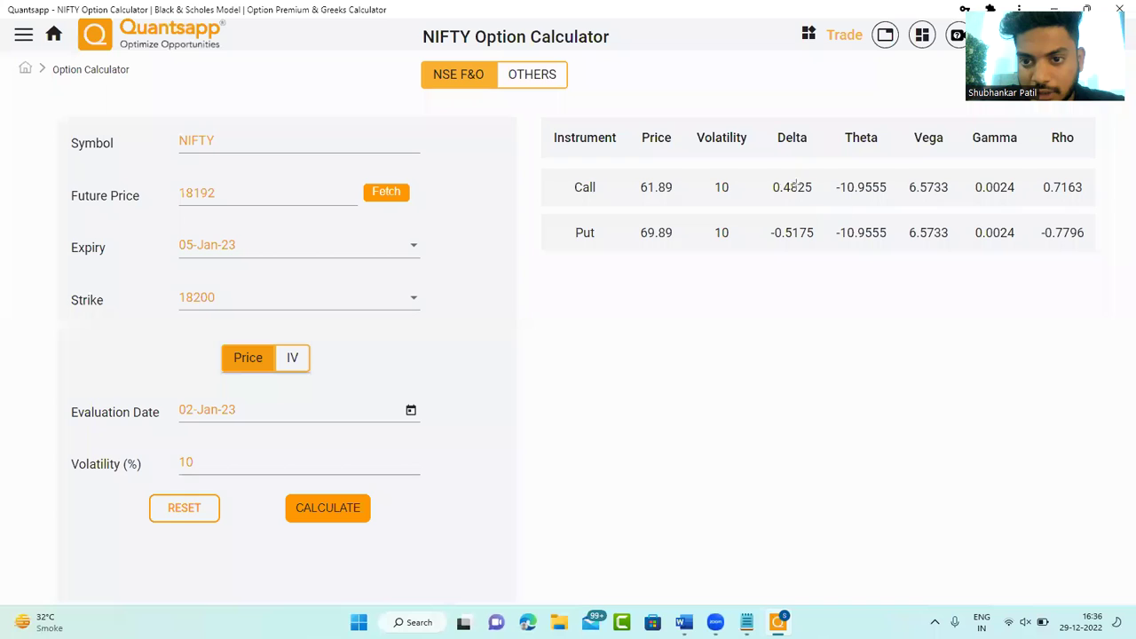
- Box the call's Delta and Price values with annotation rectangles, and clear the annotations
{"action": "left_click_drag", "start_coordinate": [757, 175], "coordinate": [822, 201]}
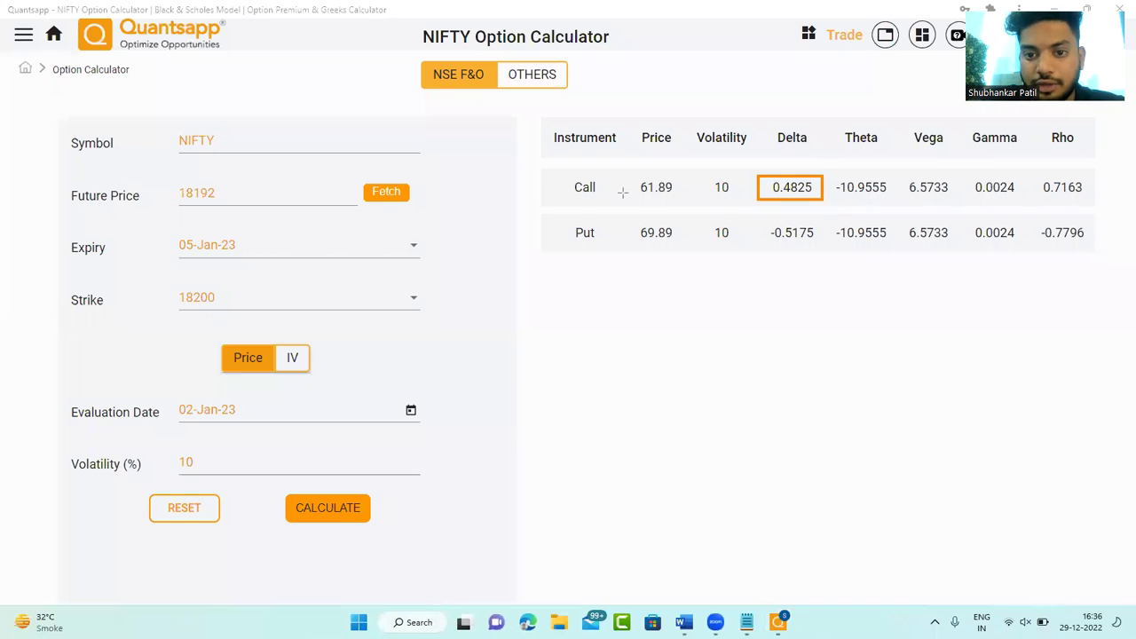
{"action": "left_click_drag", "start_coordinate": [627, 174], "coordinate": [691, 205]}
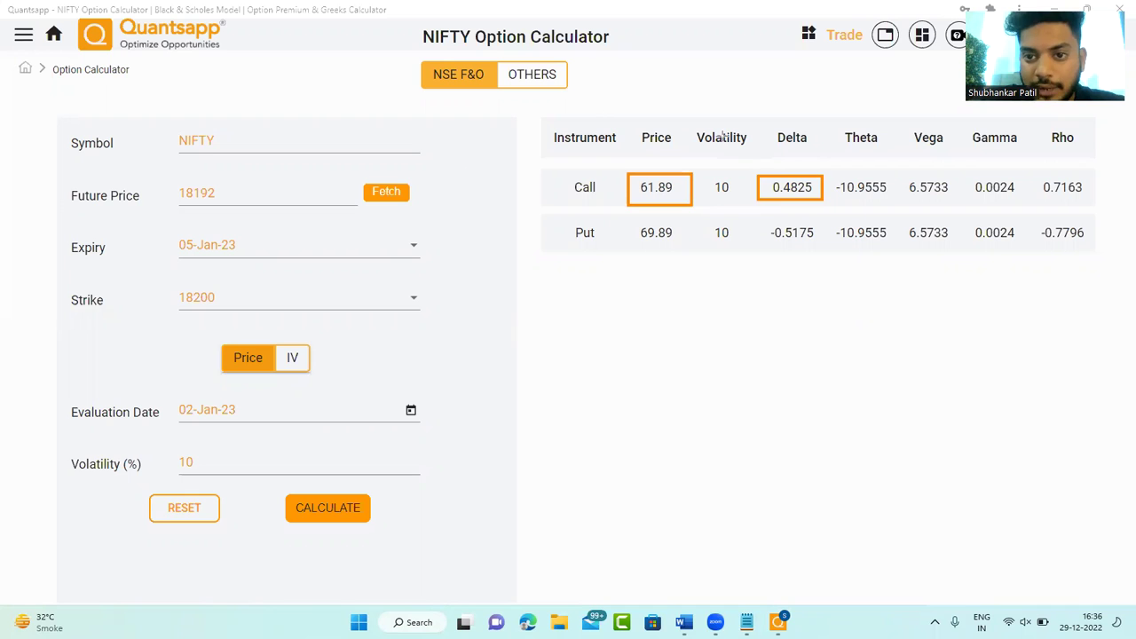
{"action": "key", "text": "Escape"}
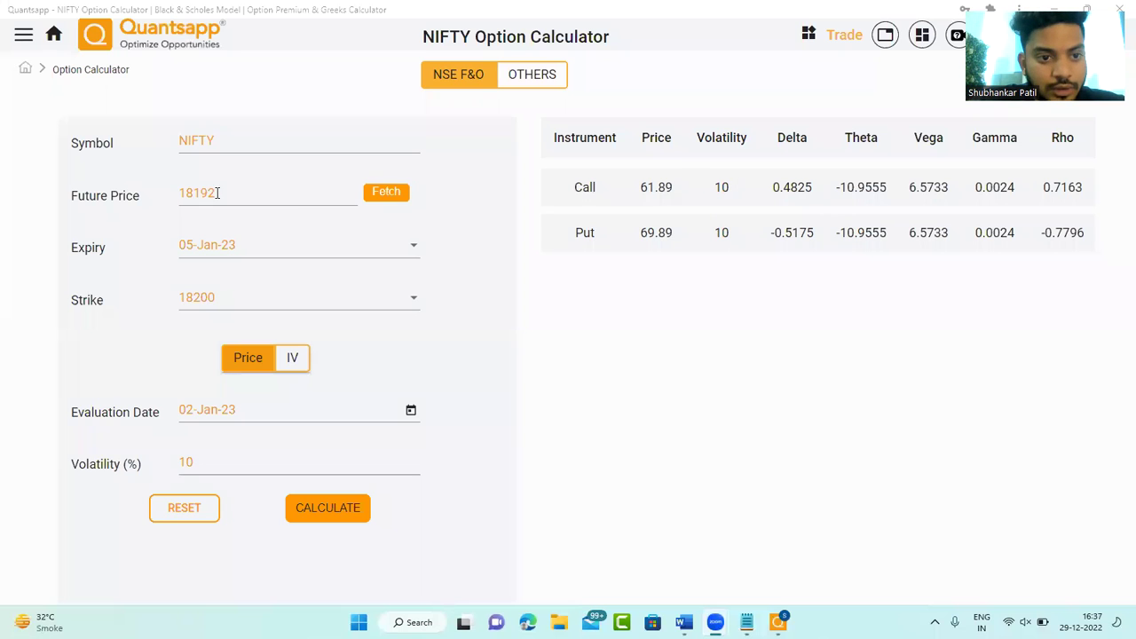
- Set the future price to 18202 and recalculate the option values
{"action": "left_click_drag", "start_coordinate": [217, 193], "coordinate": [196, 194]}
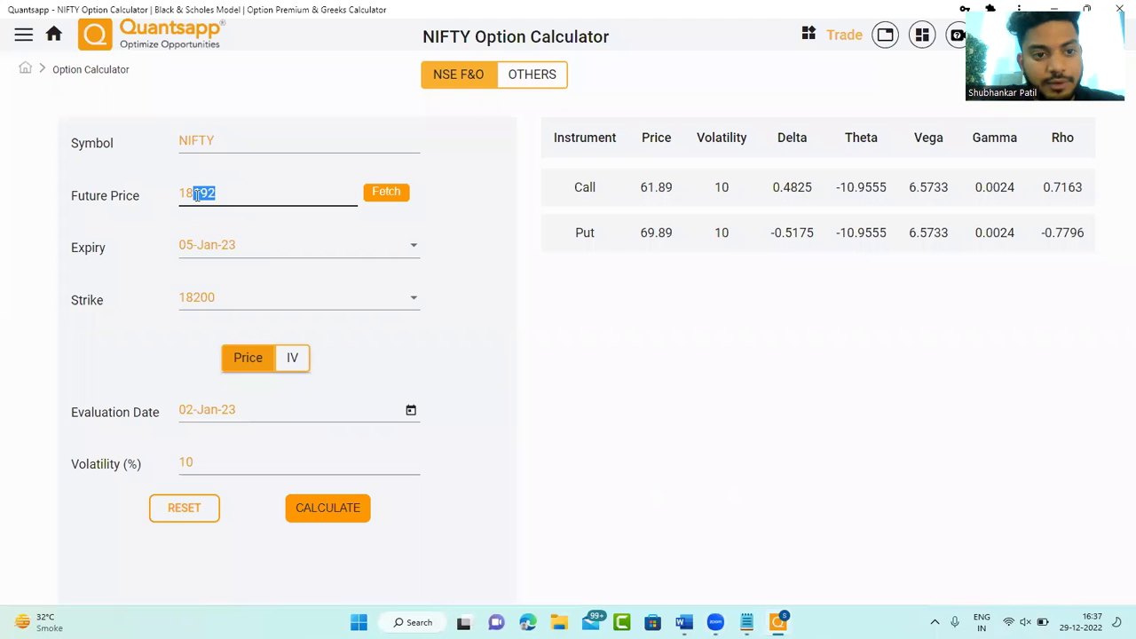
{"action": "type", "text": "202"}
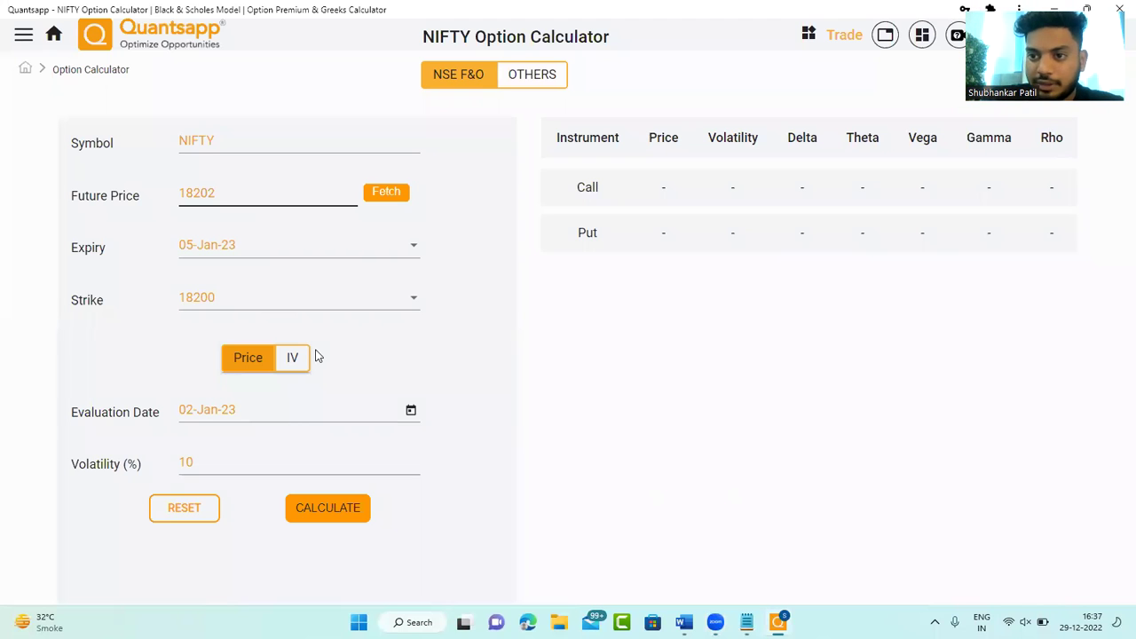
{"action": "left_click", "coordinate": [346, 507]}
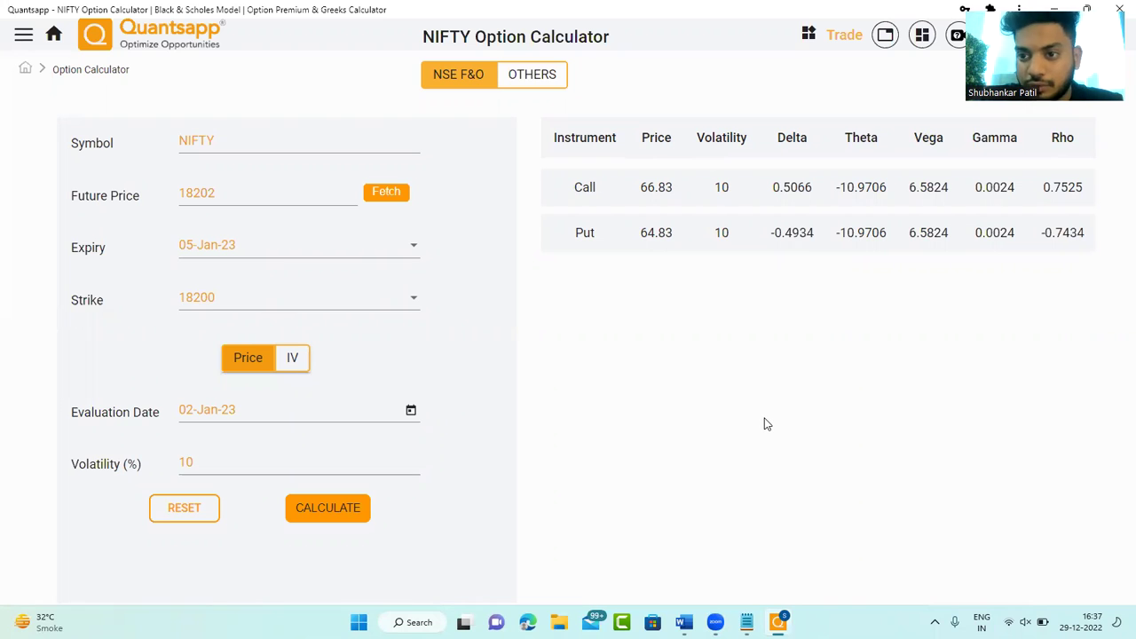
- In Notepad, add "Probability of OPT expiring ITM" below the Delta definition, separated by a blank line
{"action": "key", "text": "alt+Tab"}
{"action": "key", "text": "Tab"}
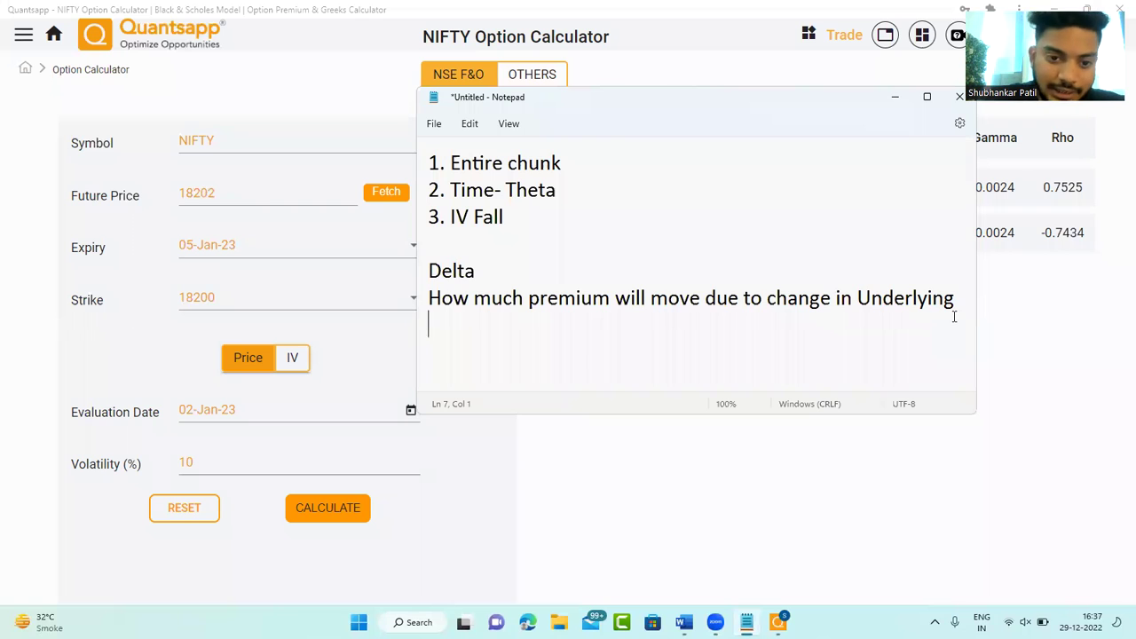
{"action": "key", "text": "Return"}
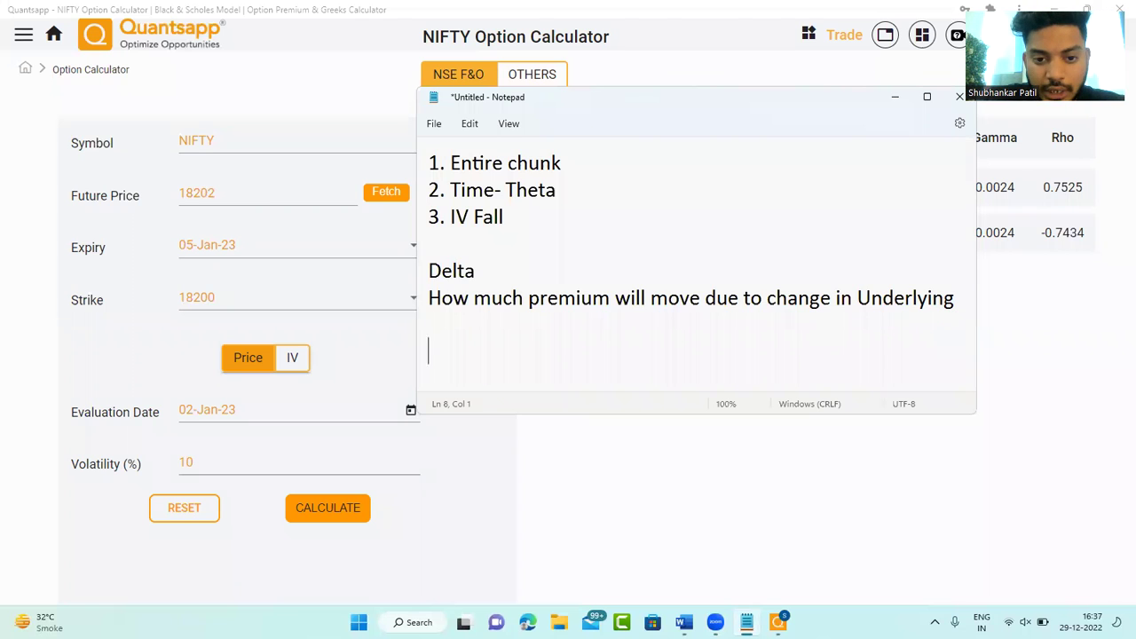
{"action": "type", "text": "Probab"}
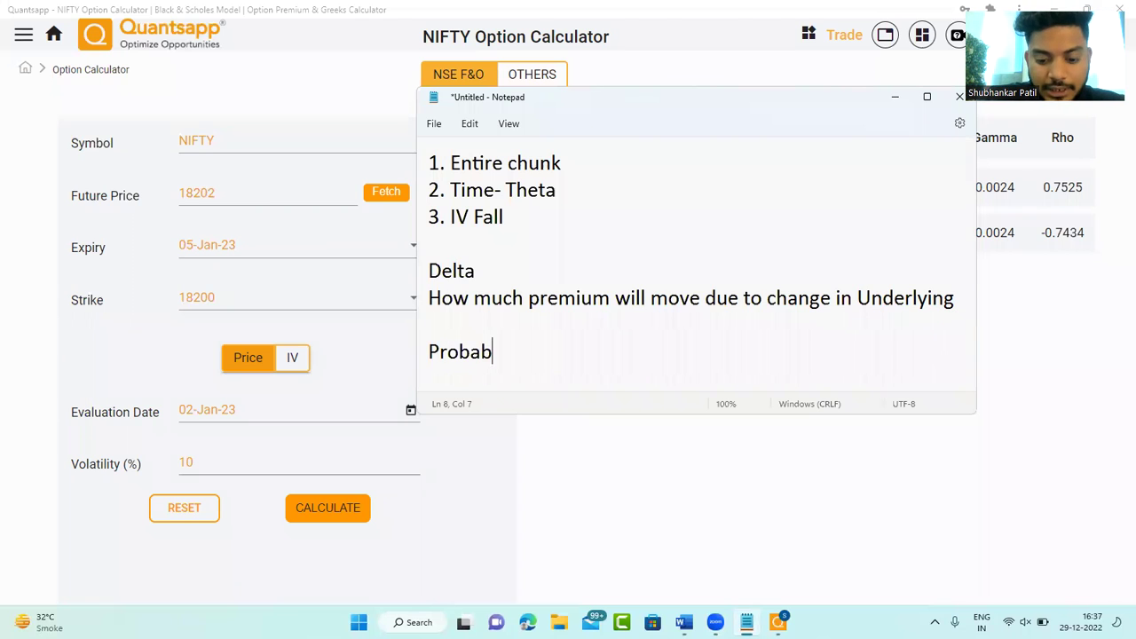
{"action": "type", "text": "ility of OpT"}
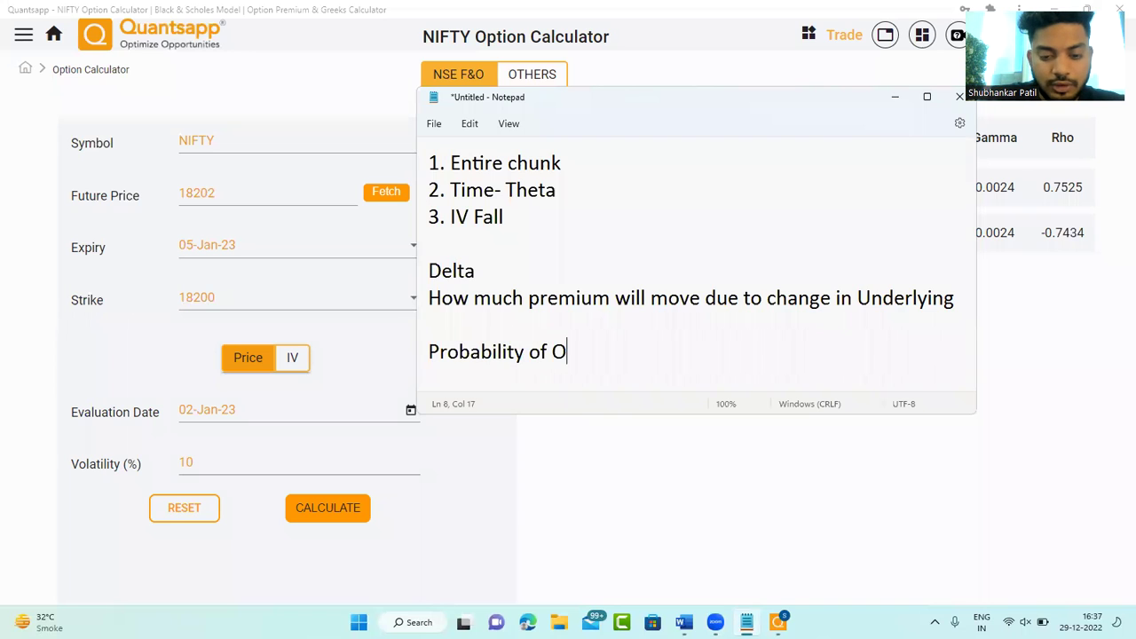
{"action": "key", "text": "BackSpace"}
{"action": "key", "text": "BackSpace"}
{"action": "type", "text": "PT "}
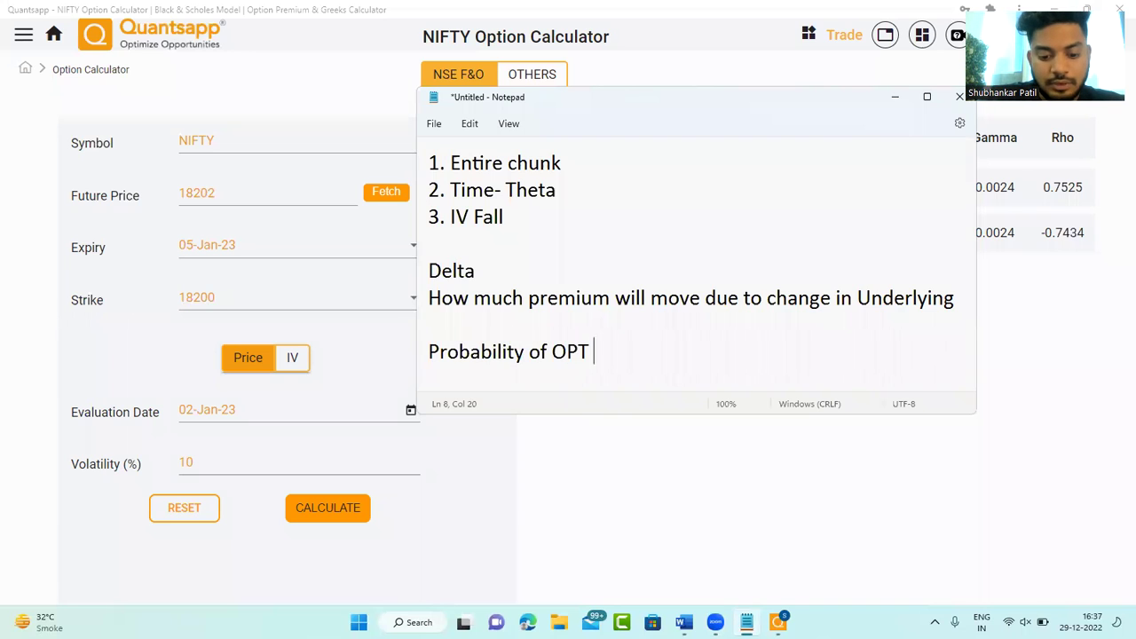
{"action": "type", "text": "expiring ITM"}
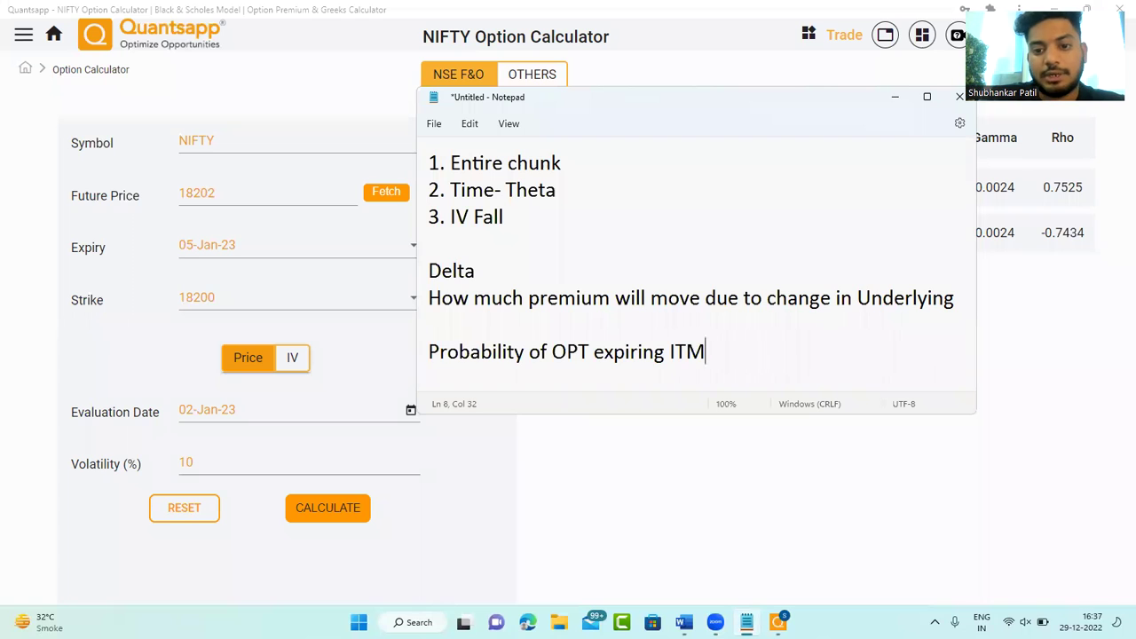
- Return Quantsapp to its home page, and add a hyphen after the Delta heading in Notepad
{"action": "left_click", "coordinate": [905, 97]}
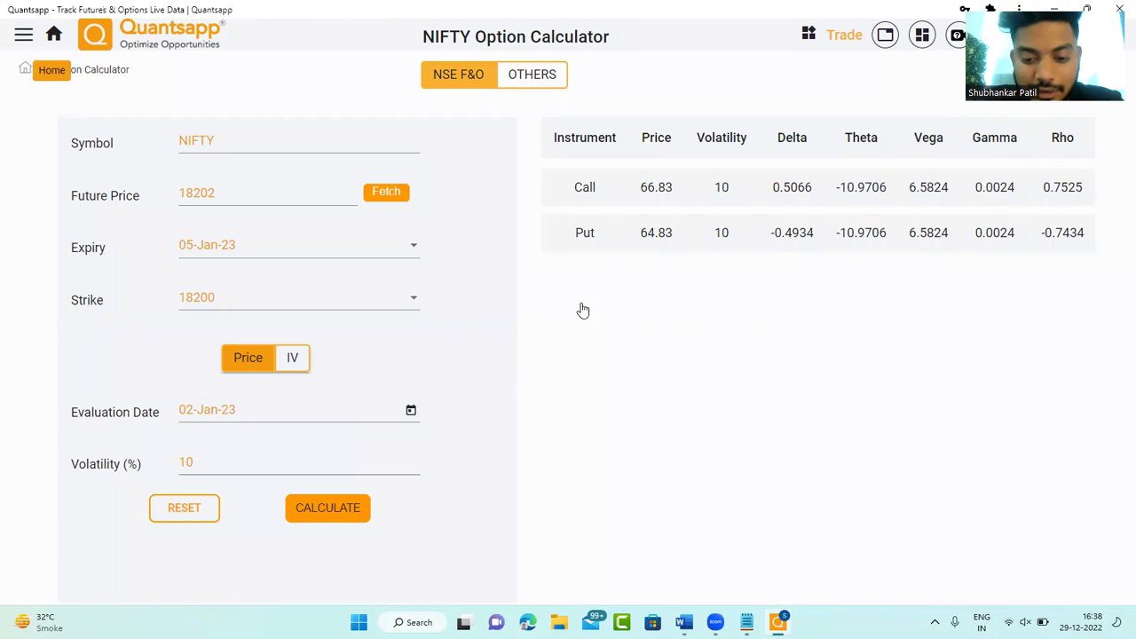
{"action": "key", "text": "alt+Tab"}
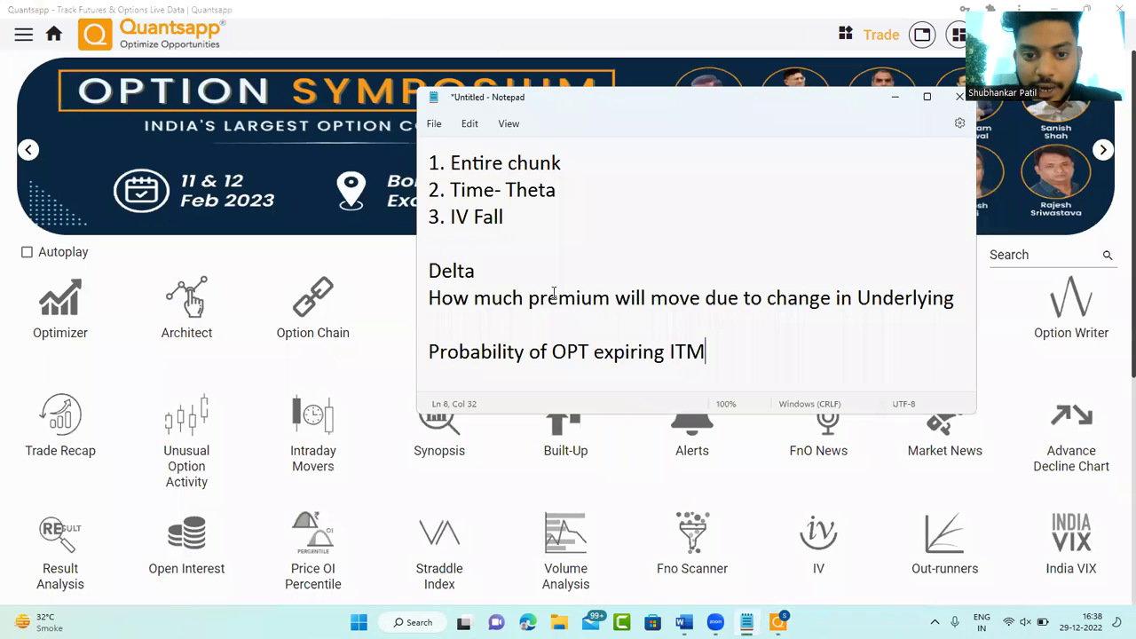
{"action": "left_click", "coordinate": [489, 272]}
{"action": "type", "text": "-"}
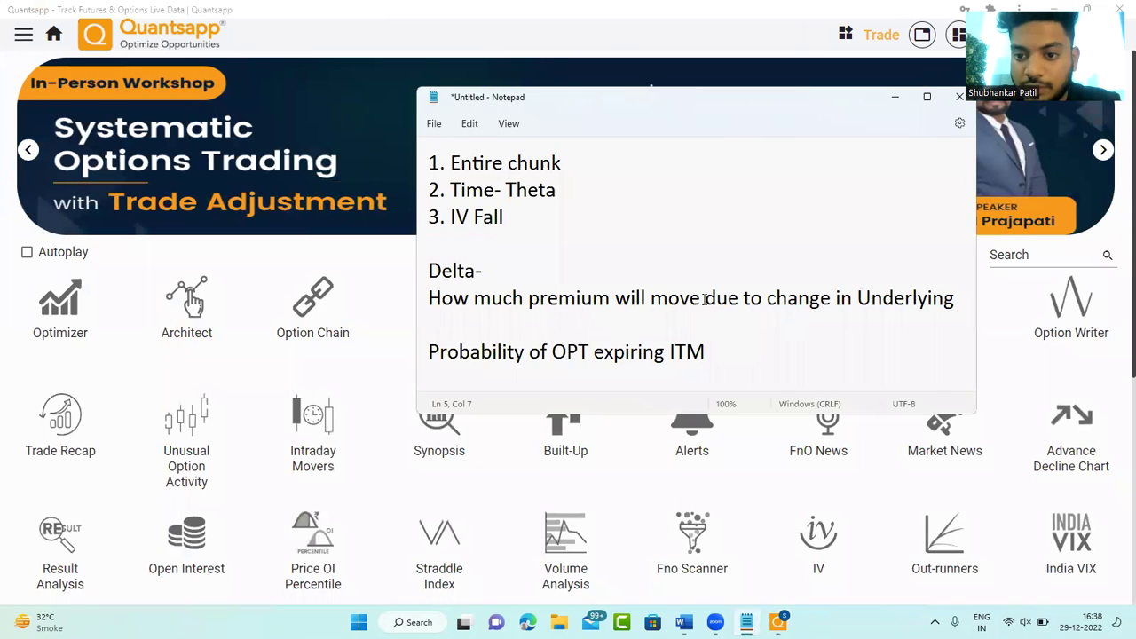
- Highlight the probability line in the note, and open the NIFTY option chain in Quantsapp
{"action": "left_click_drag", "start_coordinate": [747, 364], "coordinate": [430, 370]}
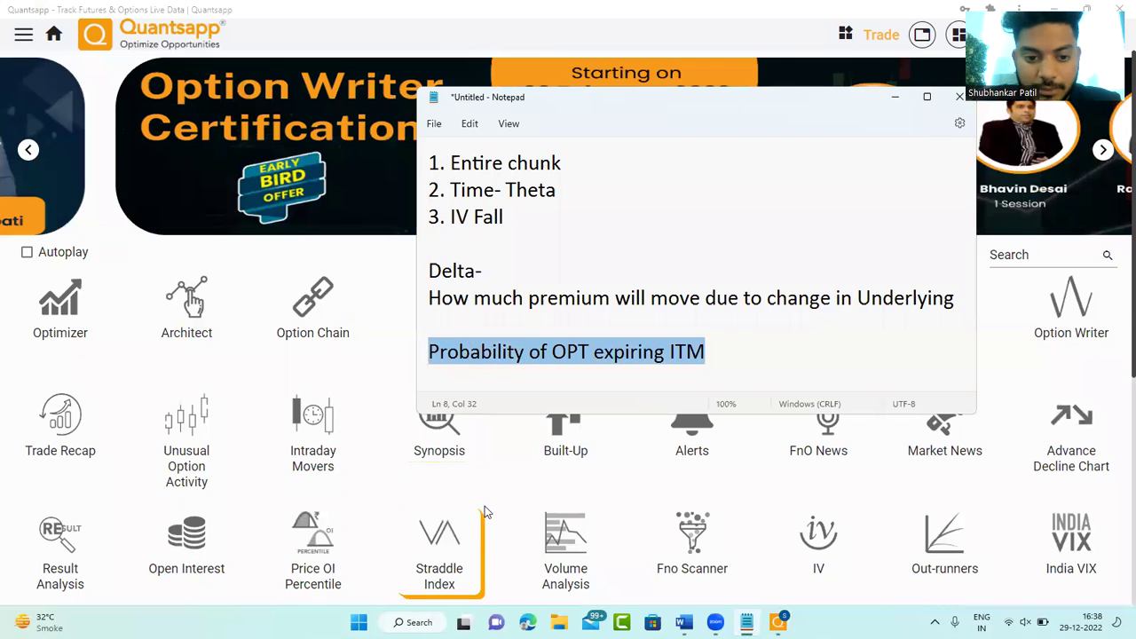
{"action": "left_click", "coordinate": [498, 478]}
{"action": "left_click", "coordinate": [329, 317]}
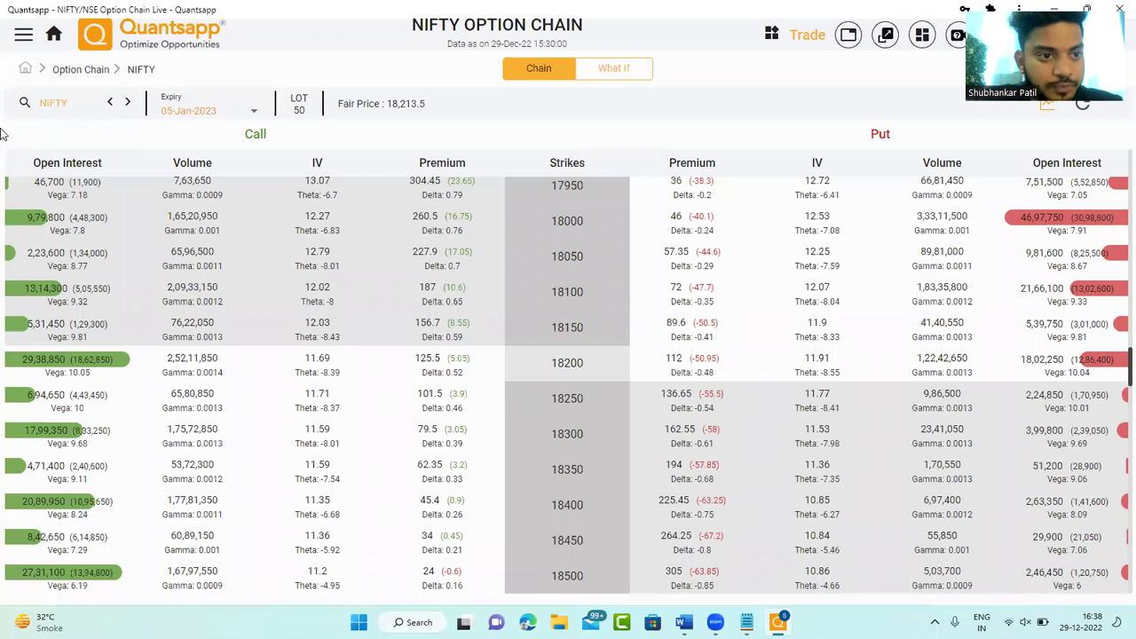
- Box the call side down to strike 18200 and the premium and Delta cells above, at and below that strike, and clear the annotations
{"action": "mouse_move", "coordinate": [4, 121]}
{"action": "left_mouse_down"}
{"action": "mouse_move", "coordinate": [613, 324]}
{"action": "mouse_move", "coordinate": [614, 376]}
{"action": "mouse_move", "coordinate": [632, 384]}
{"action": "left_mouse_up"}
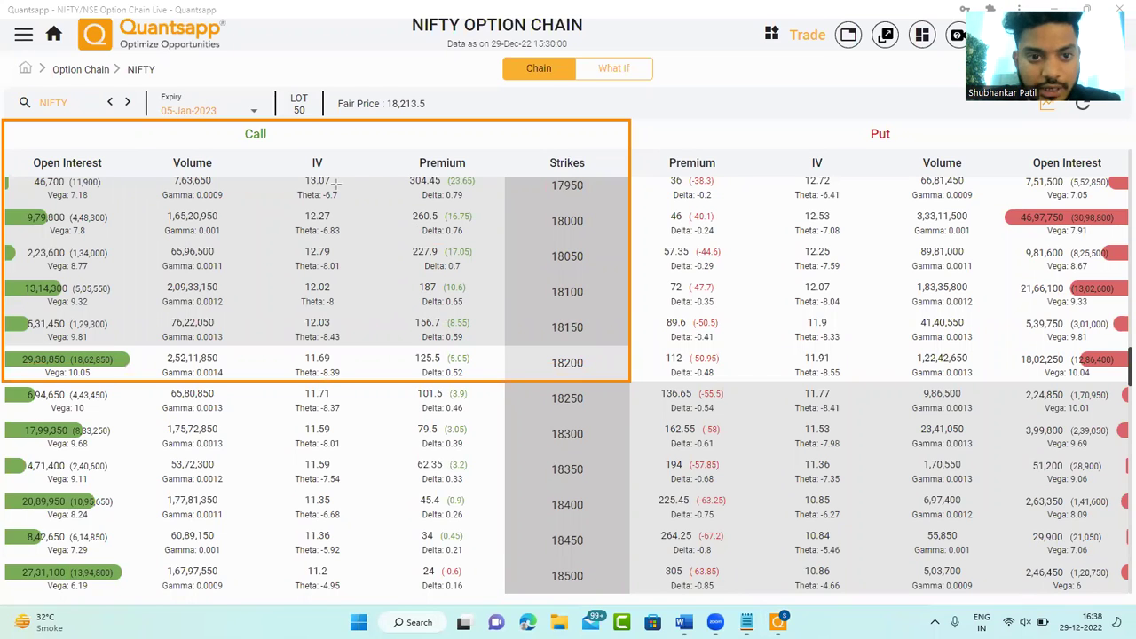
{"action": "left_click_drag", "start_coordinate": [368, 174], "coordinate": [504, 346]}
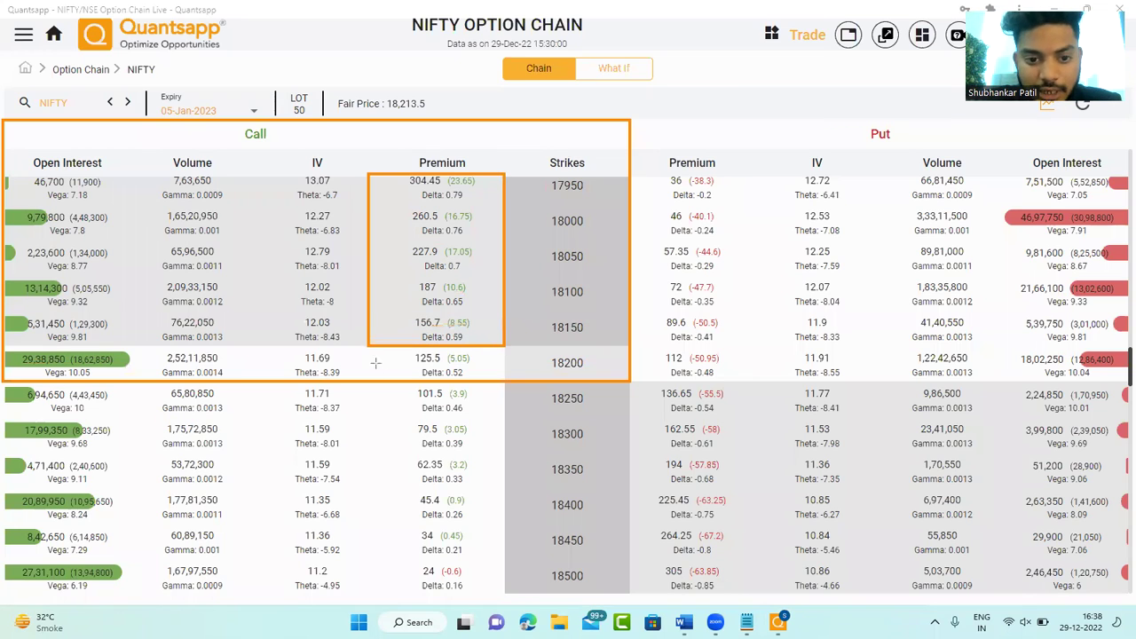
{"action": "left_click_drag", "start_coordinate": [366, 348], "coordinate": [504, 379]}
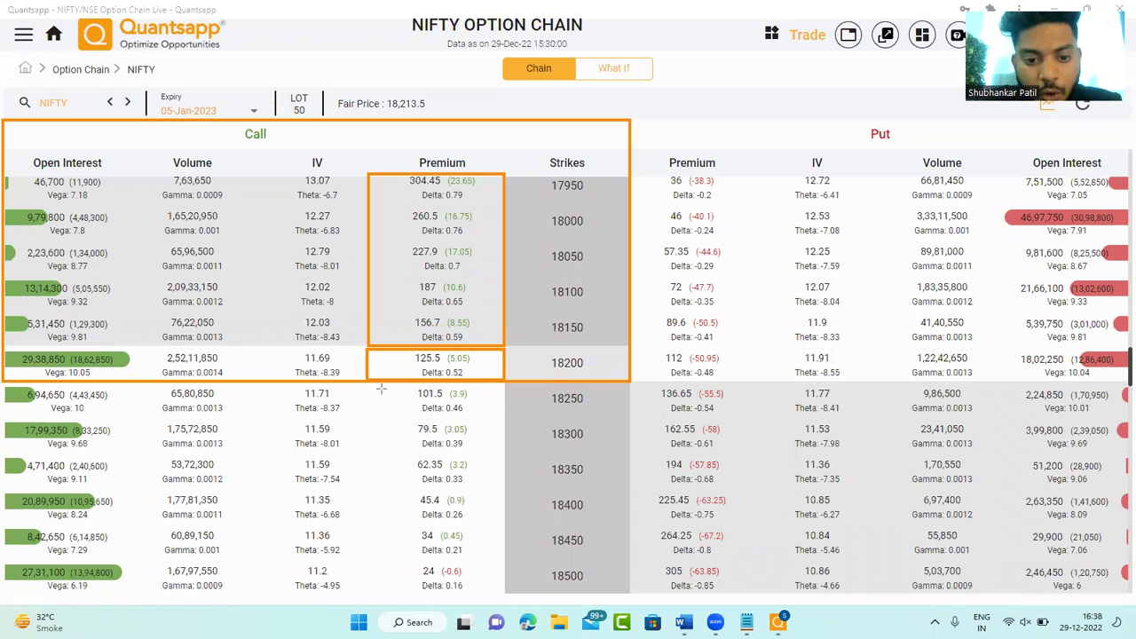
{"action": "mouse_move", "coordinate": [381, 388]}
{"action": "left_mouse_down"}
{"action": "mouse_move", "coordinate": [546, 594]}
{"action": "mouse_move", "coordinate": [507, 597]}
{"action": "left_mouse_up"}
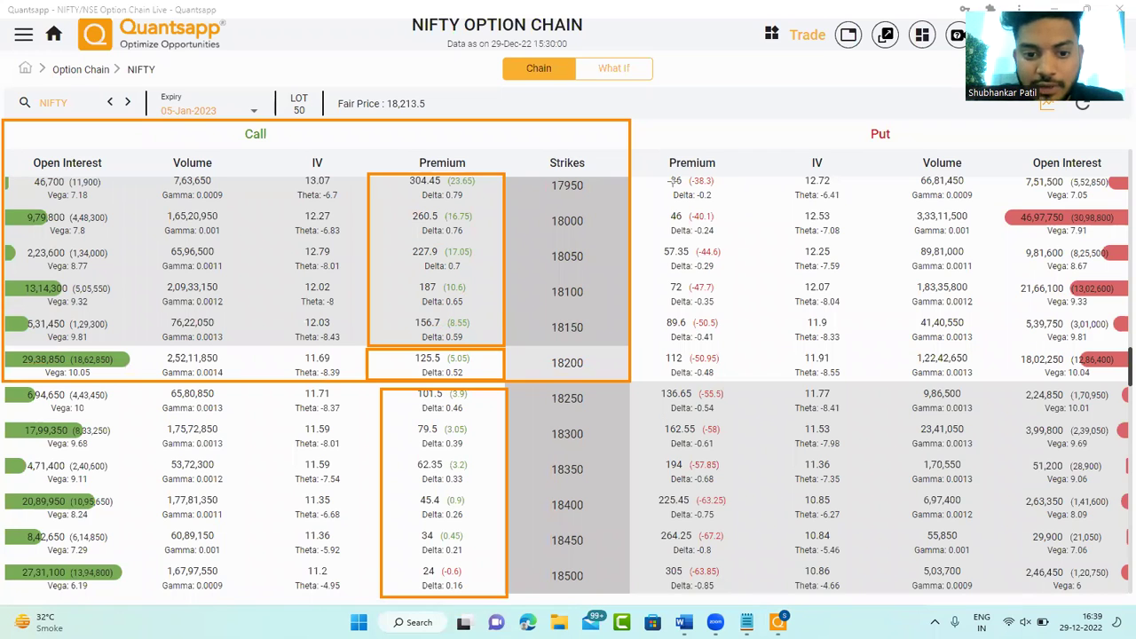
{"action": "key", "text": "e"}
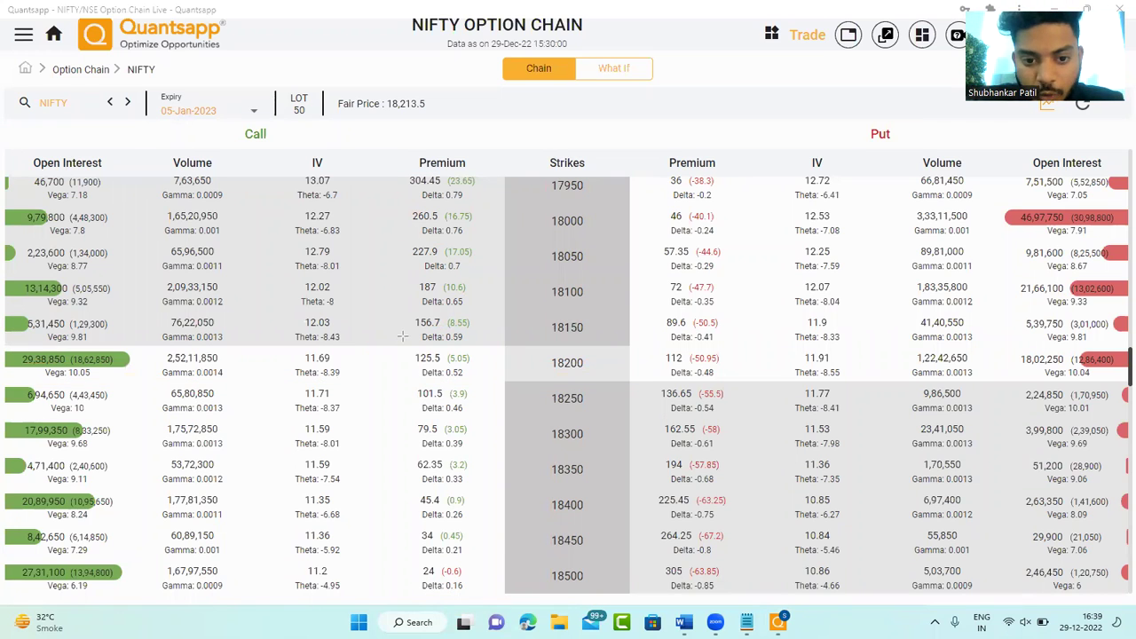
- Annotate the call premiums with boxes and arrows, marking the 18200 strike "B" and the 18500 strike "S"
{"action": "left_click_drag", "start_coordinate": [397, 346], "coordinate": [489, 379]}
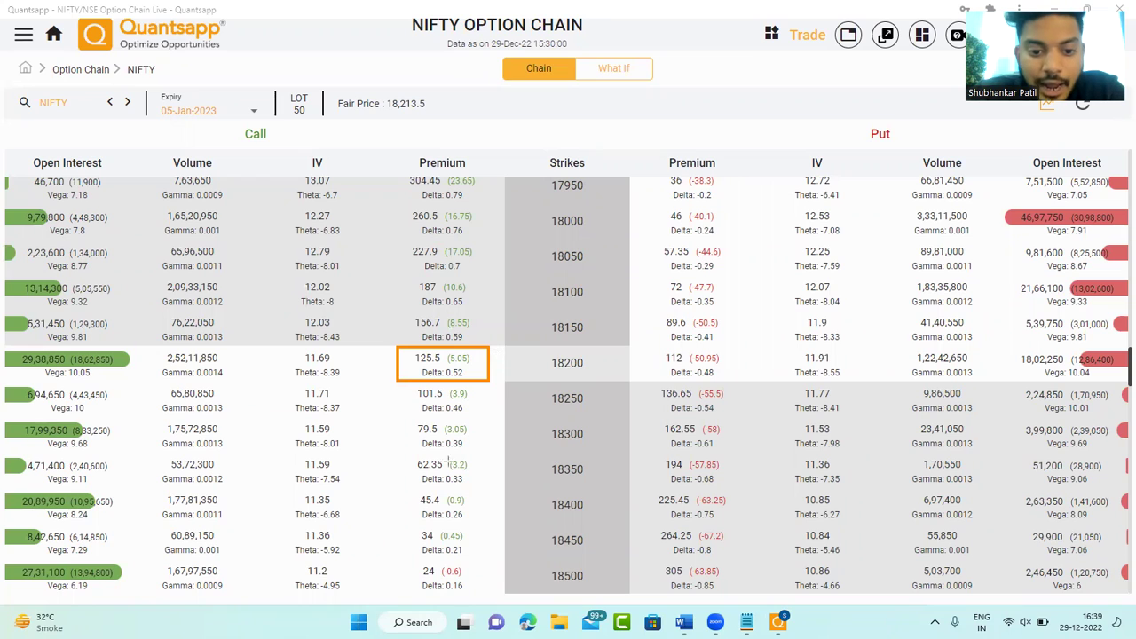
{"action": "left_click_drag", "start_coordinate": [394, 488], "coordinate": [488, 526]}
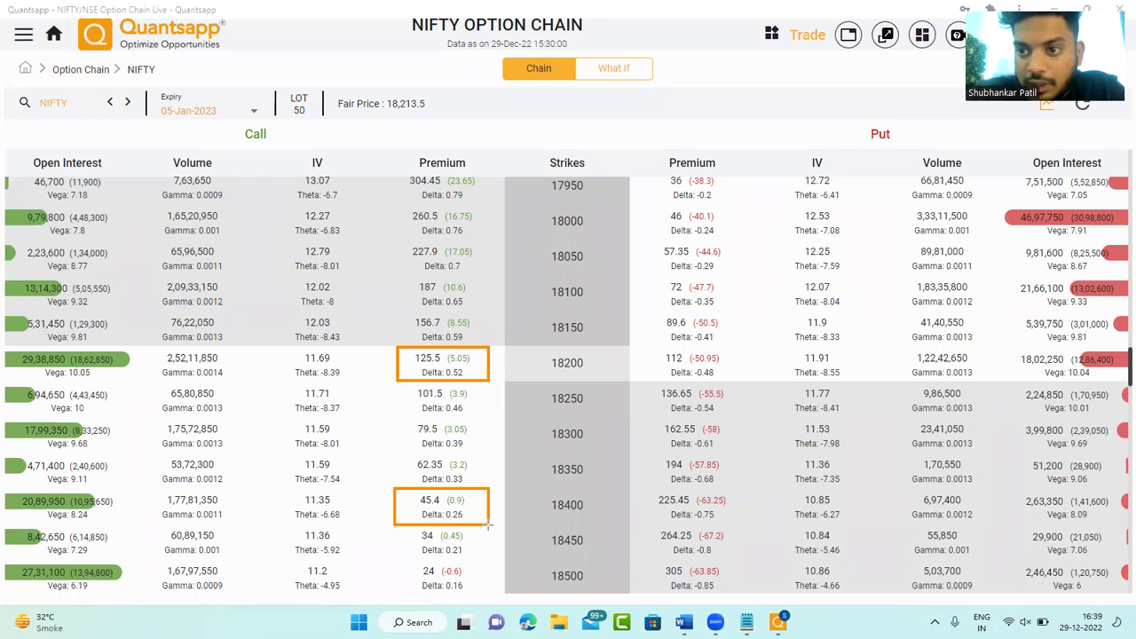
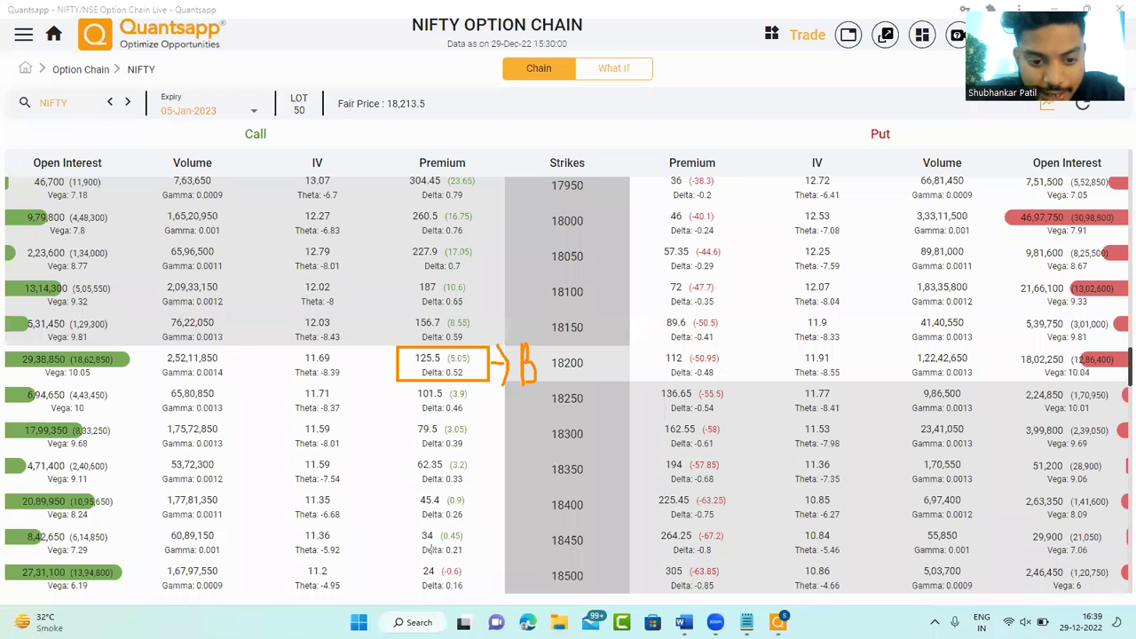
{"action": "left_click_drag", "start_coordinate": [407, 560], "coordinate": [484, 594]}
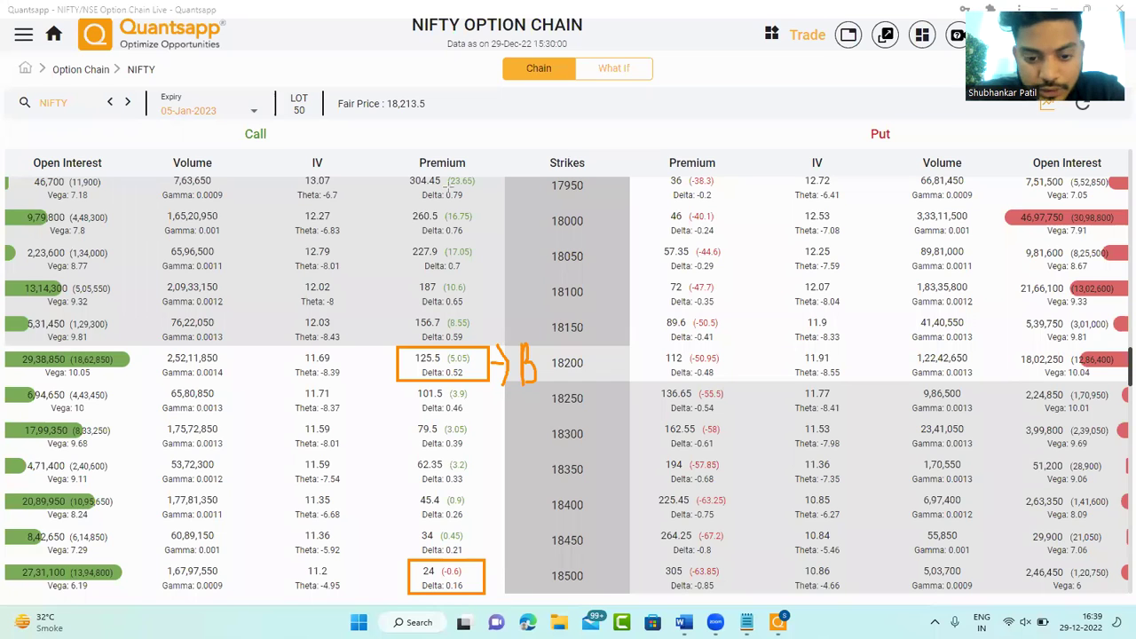
{"action": "mouse_move", "coordinate": [486, 577]}
{"action": "left_mouse_down"}
{"action": "mouse_move", "coordinate": [512, 577]}
{"action": "mouse_move", "coordinate": [495, 587]}
{"action": "left_mouse_up"}
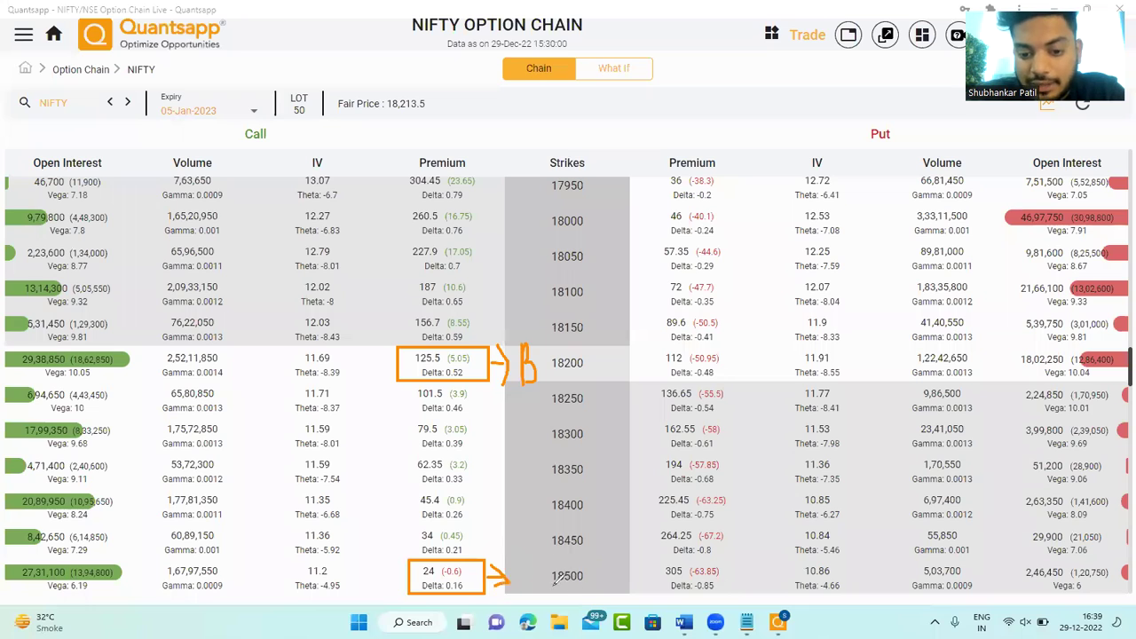
{"action": "left_click_drag", "start_coordinate": [539, 552], "coordinate": [525, 586]}
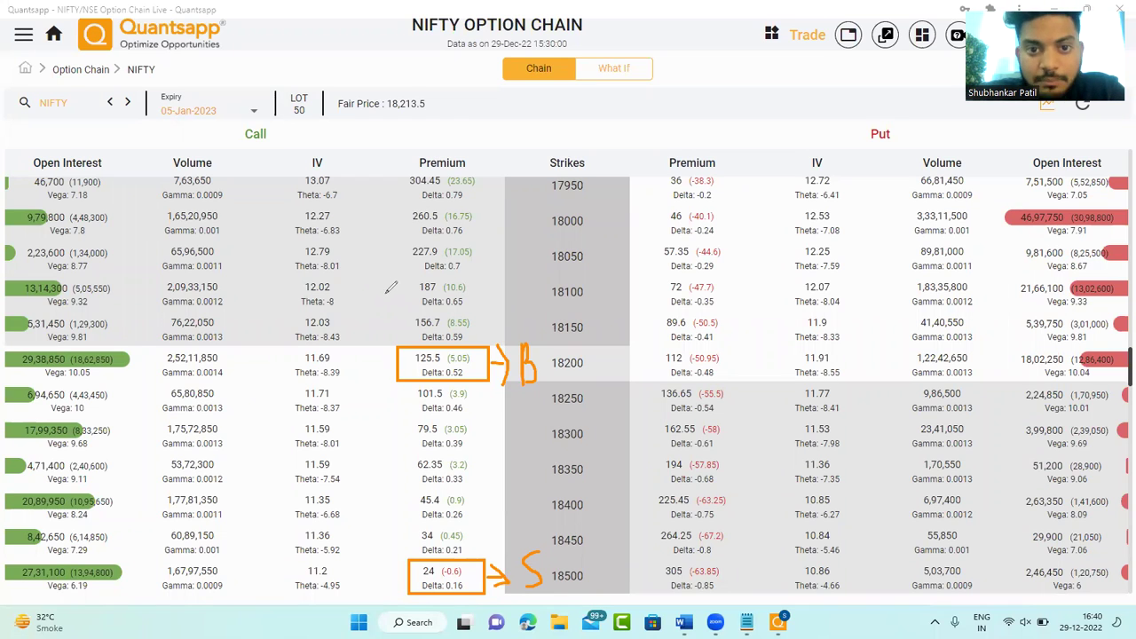
- Box the Theta value at strike 18200, the IV/Theta cell and Theta value at 18500, and box the 18200 call premium again
{"action": "left_click_drag", "start_coordinate": [284, 362], "coordinate": [345, 384]}
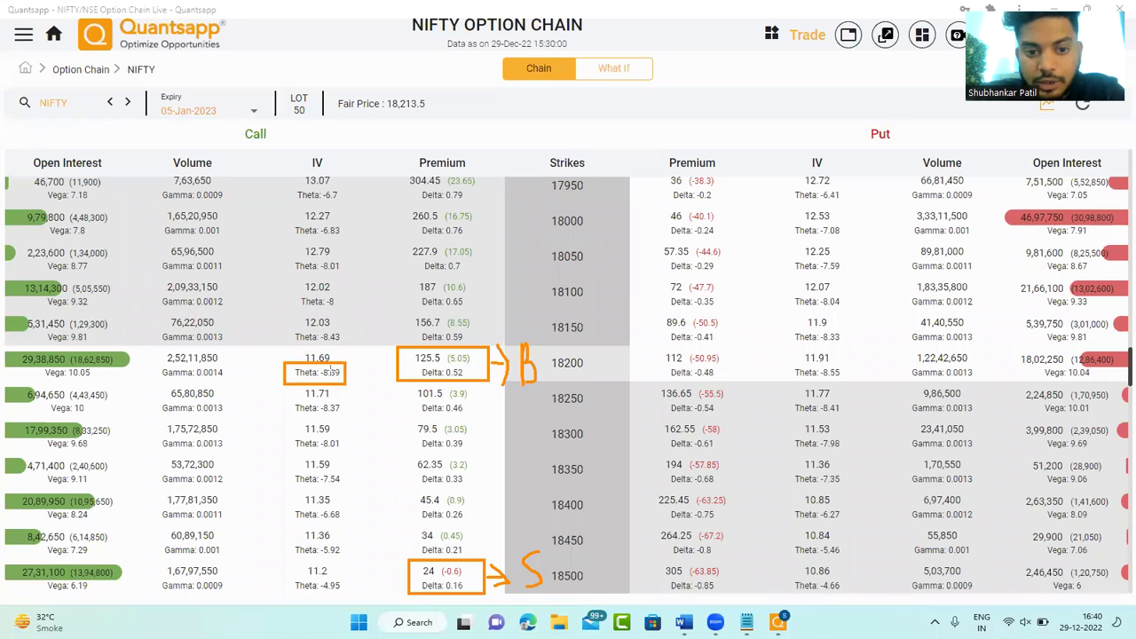
{"action": "left_click_drag", "start_coordinate": [277, 563], "coordinate": [362, 595]}
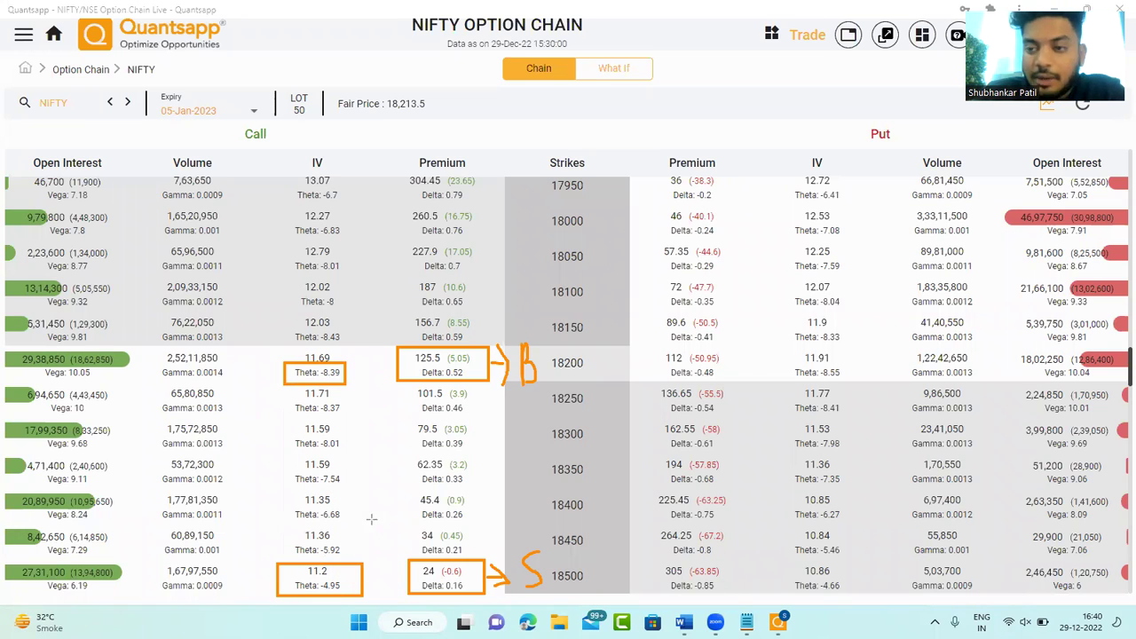
{"action": "left_click_drag", "start_coordinate": [283, 576], "coordinate": [351, 593]}
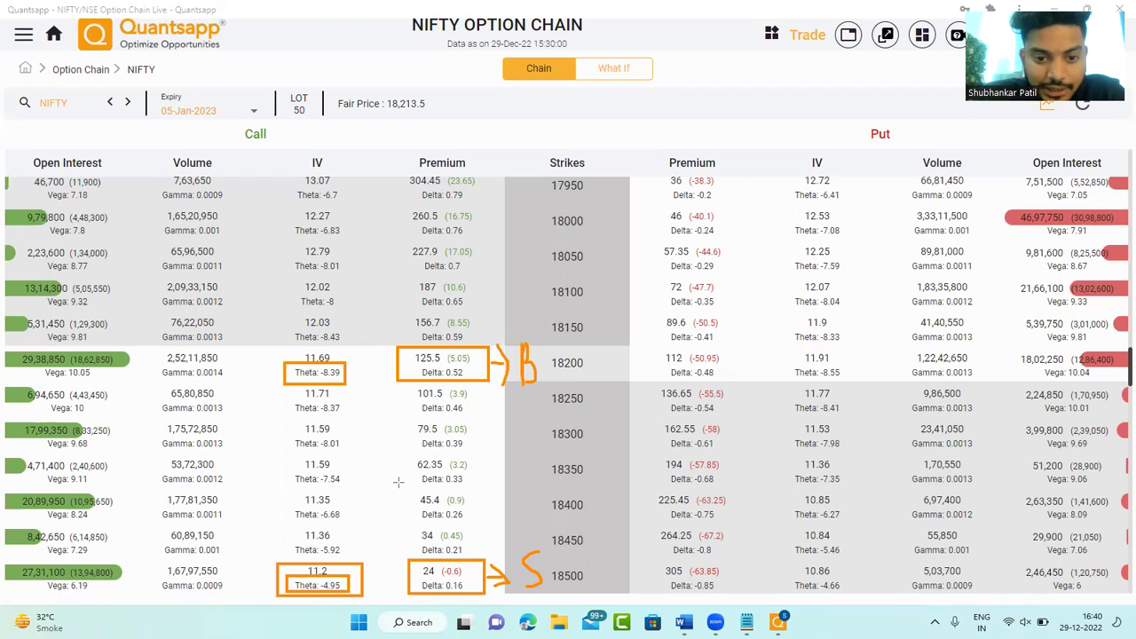
{"action": "left_click_drag", "start_coordinate": [379, 340], "coordinate": [502, 388]}
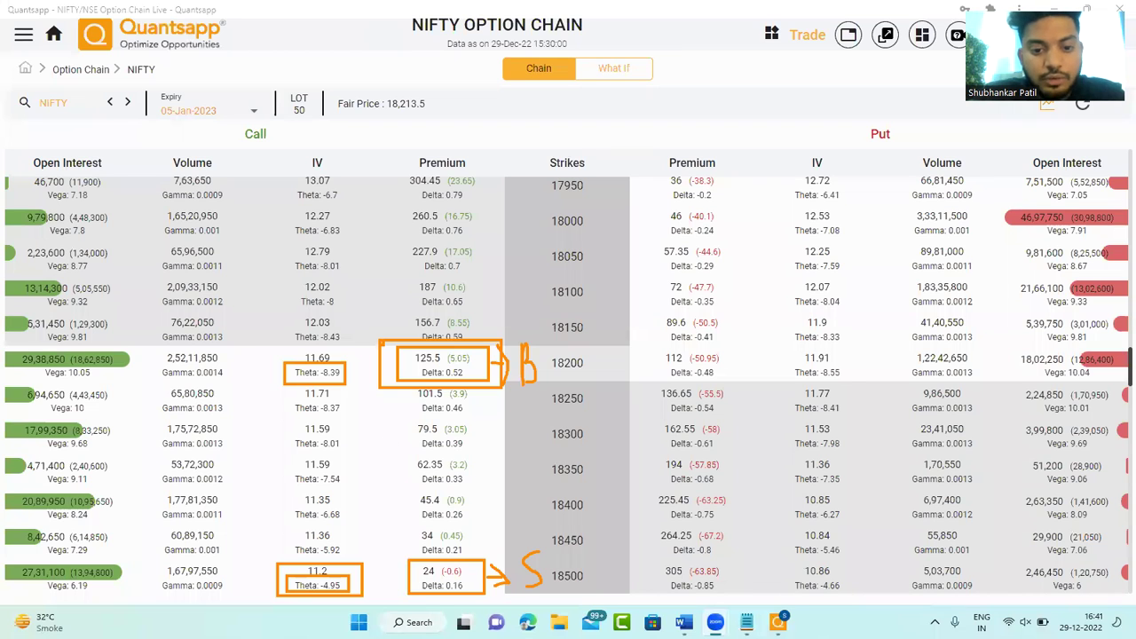
{"action": "key", "text": "super+s"}
{"action": "type", "text": "call"}
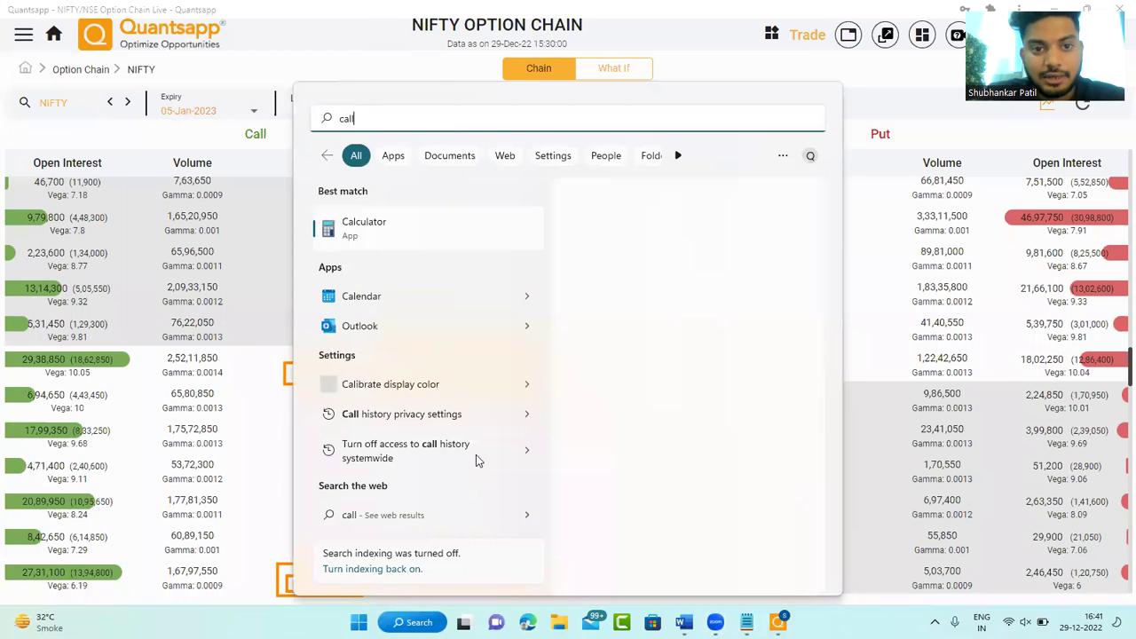
{"action": "key", "text": "Return"}
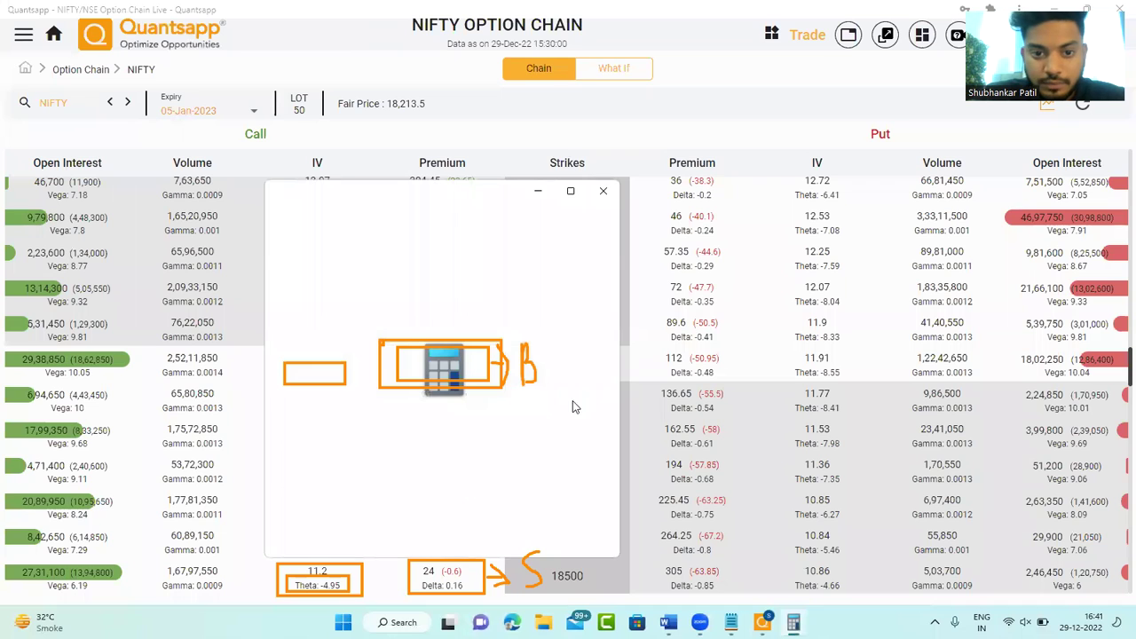
{"action": "left_click_drag", "start_coordinate": [442, 196], "coordinate": [898, 215]}
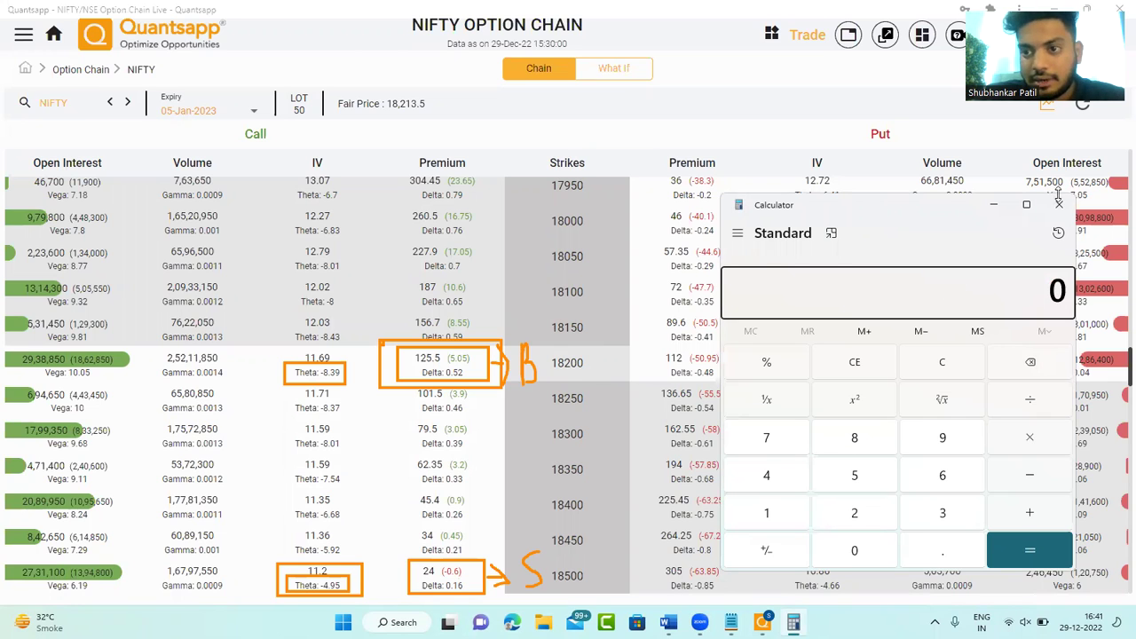
{"action": "left_click", "coordinate": [1059, 204]}
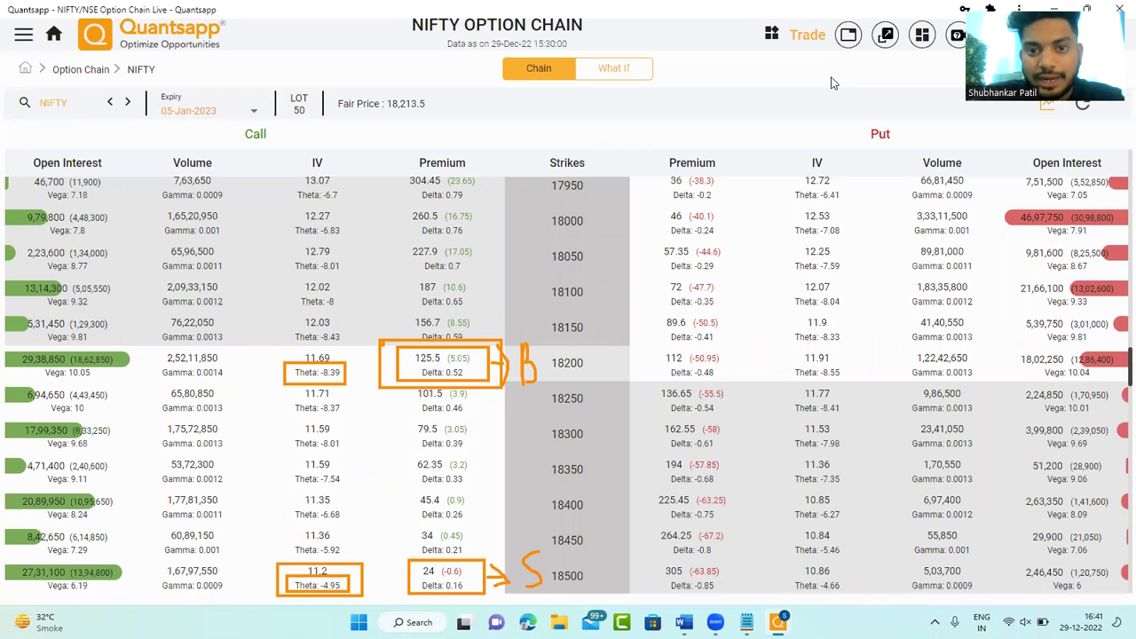
- Clear the annotations and box the call Premium/Delta and IV/Theta cells at strikes 18200 and 18400, plus the 18400 Delta value
{"action": "key", "text": "e"}
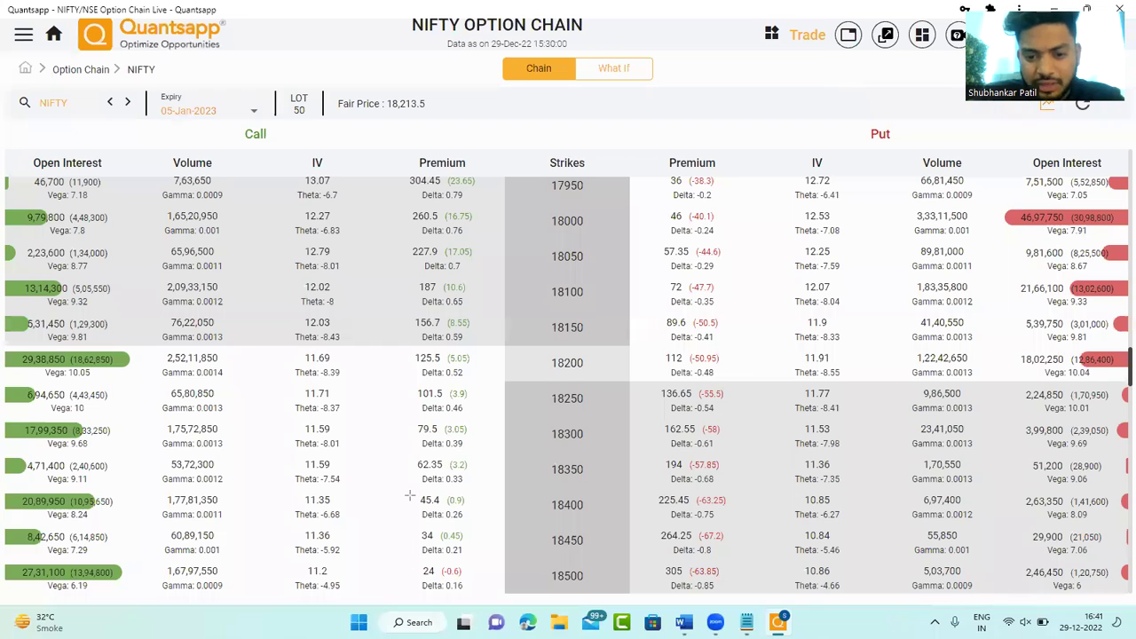
{"action": "left_click_drag", "start_coordinate": [409, 492], "coordinate": [491, 527]}
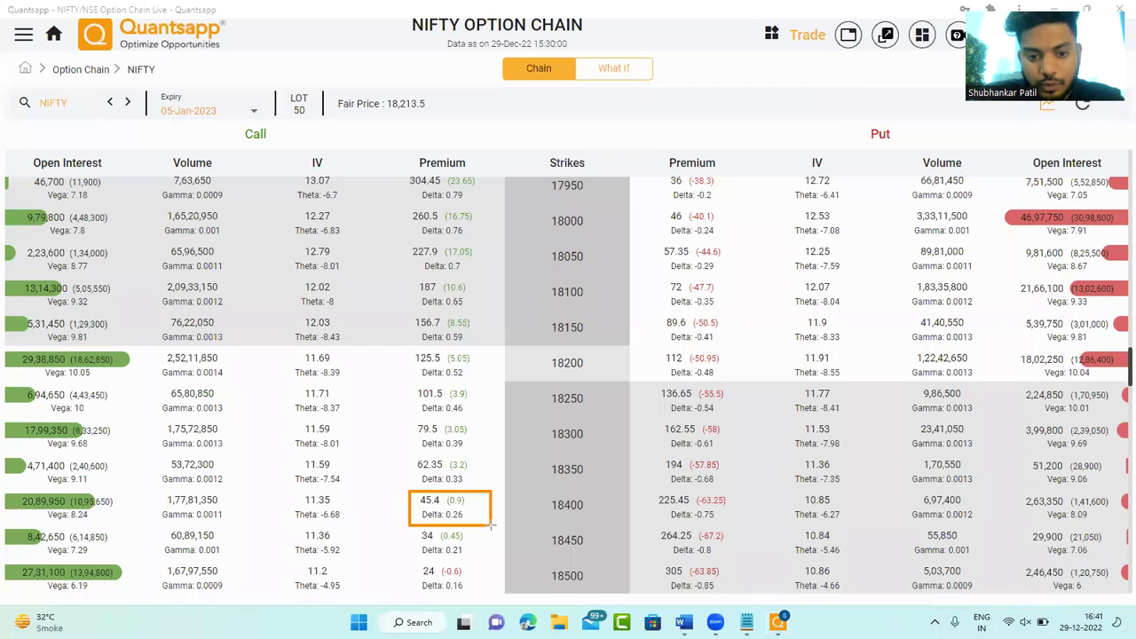
{"action": "left_click_drag", "start_coordinate": [397, 346], "coordinate": [498, 383]}
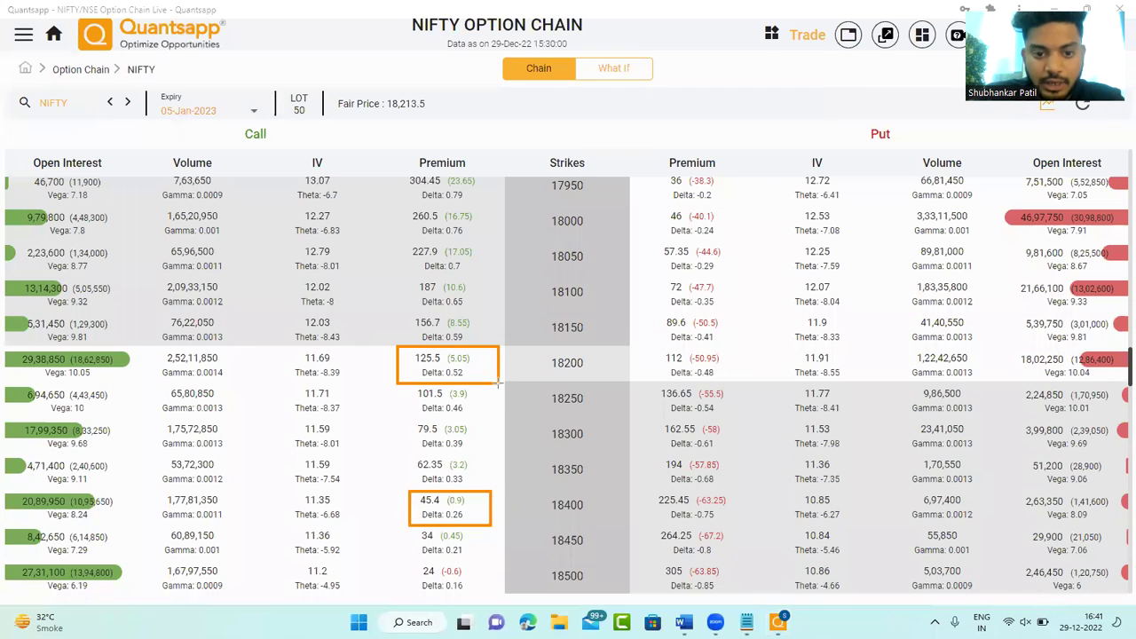
{"action": "left_click_drag", "start_coordinate": [271, 350], "coordinate": [360, 382]}
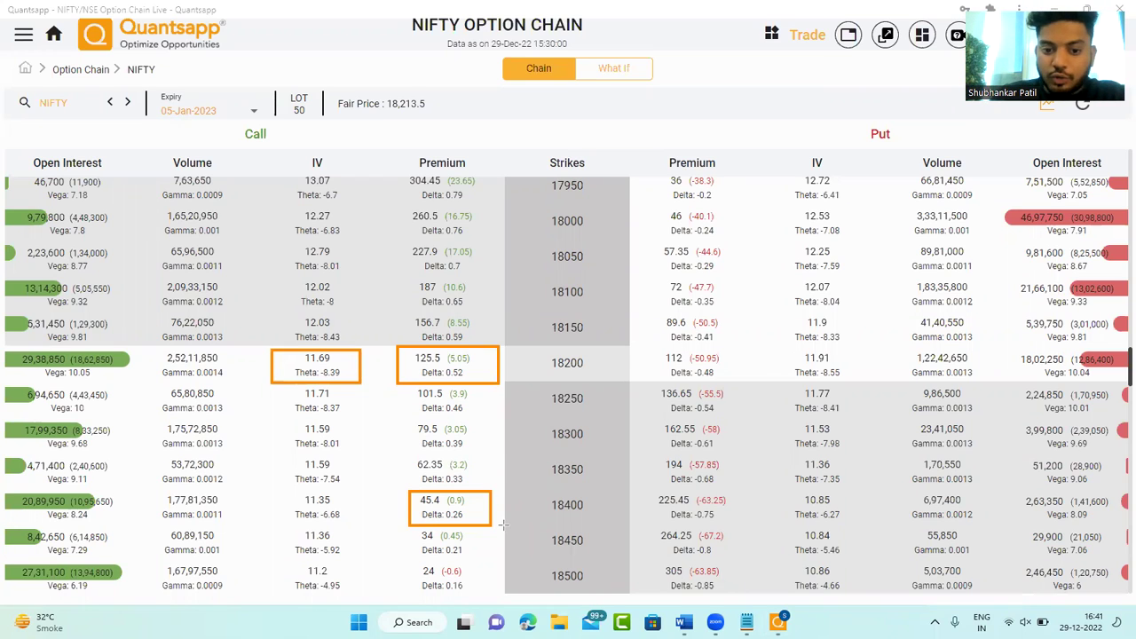
{"action": "left_click_drag", "start_coordinate": [417, 507], "coordinate": [468, 523]}
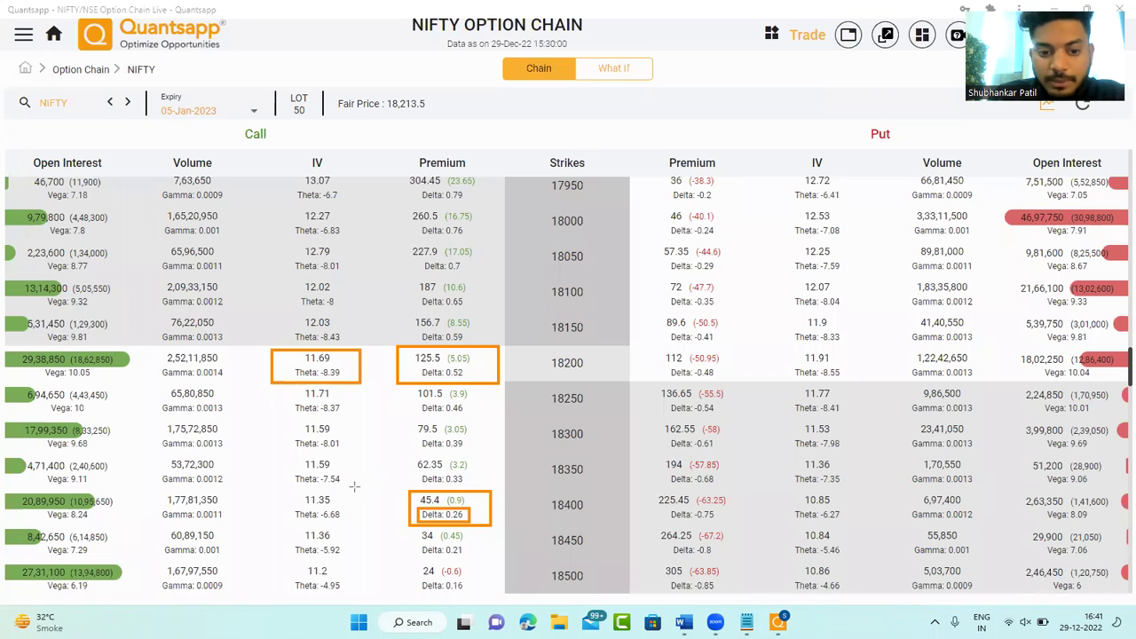
{"action": "left_click_drag", "start_coordinate": [270, 493], "coordinate": [366, 532]}
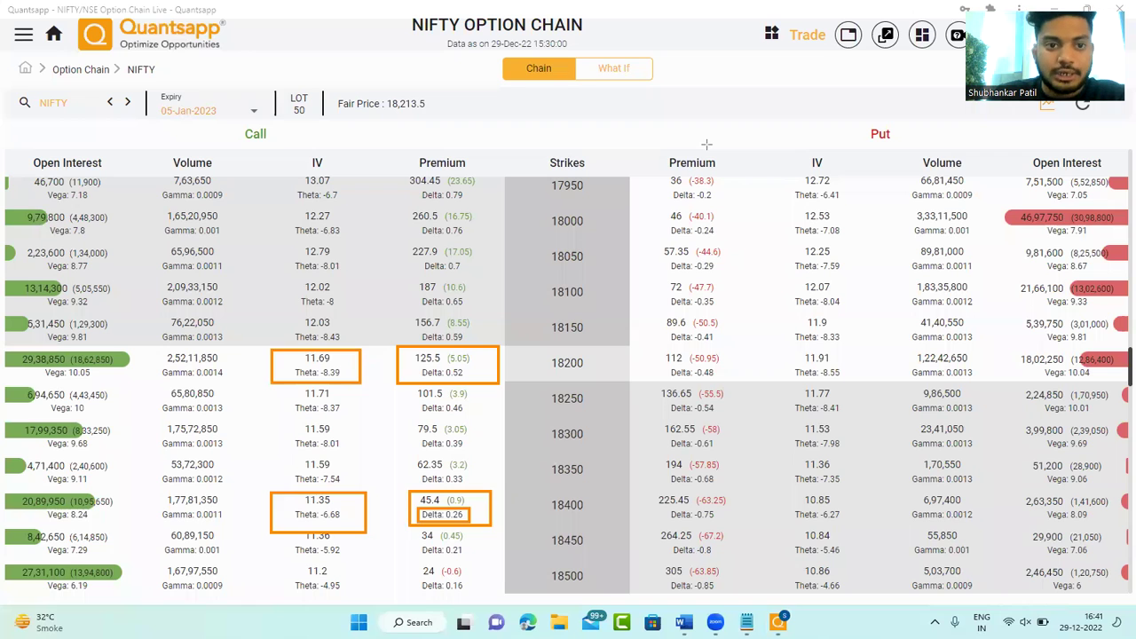
- Start a custom NIFTY strategy in Architect with a bought 18200 CE leg expiring 05-Jan-23
{"action": "left_click", "coordinate": [55, 37]}
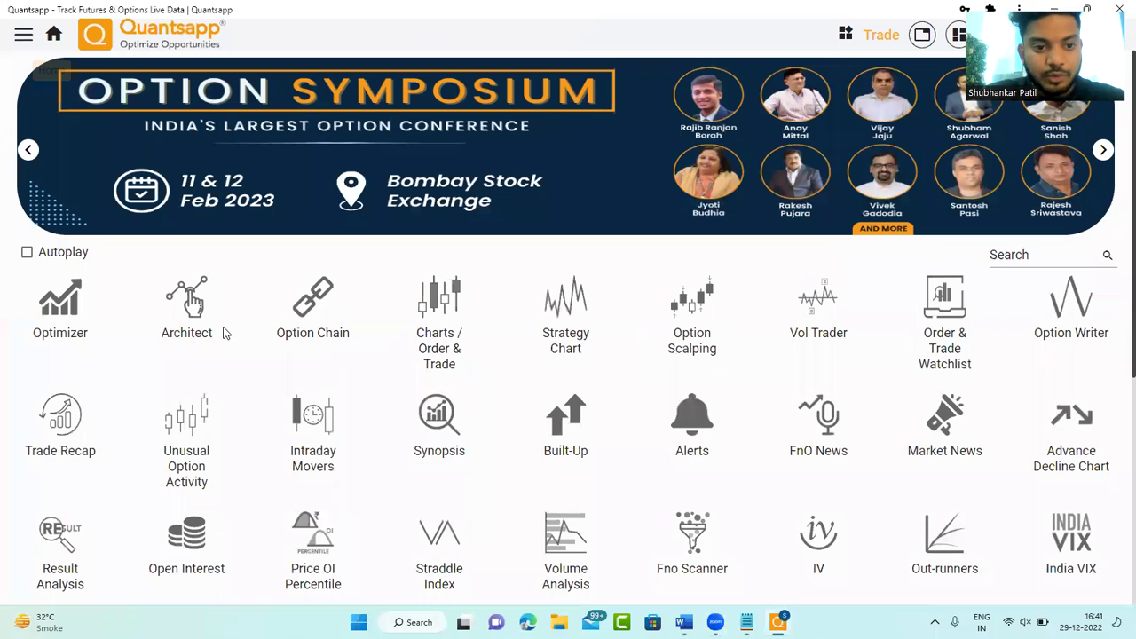
{"action": "left_click", "coordinate": [215, 332]}
{"action": "left_click", "coordinate": [271, 379]}
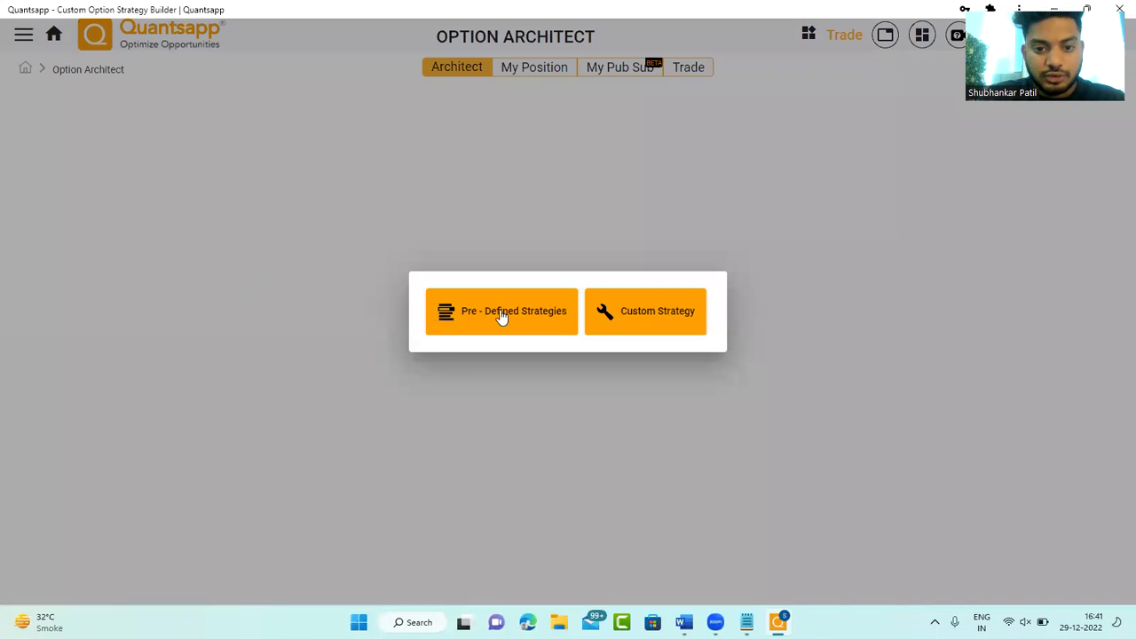
{"action": "left_click", "coordinate": [649, 305]}
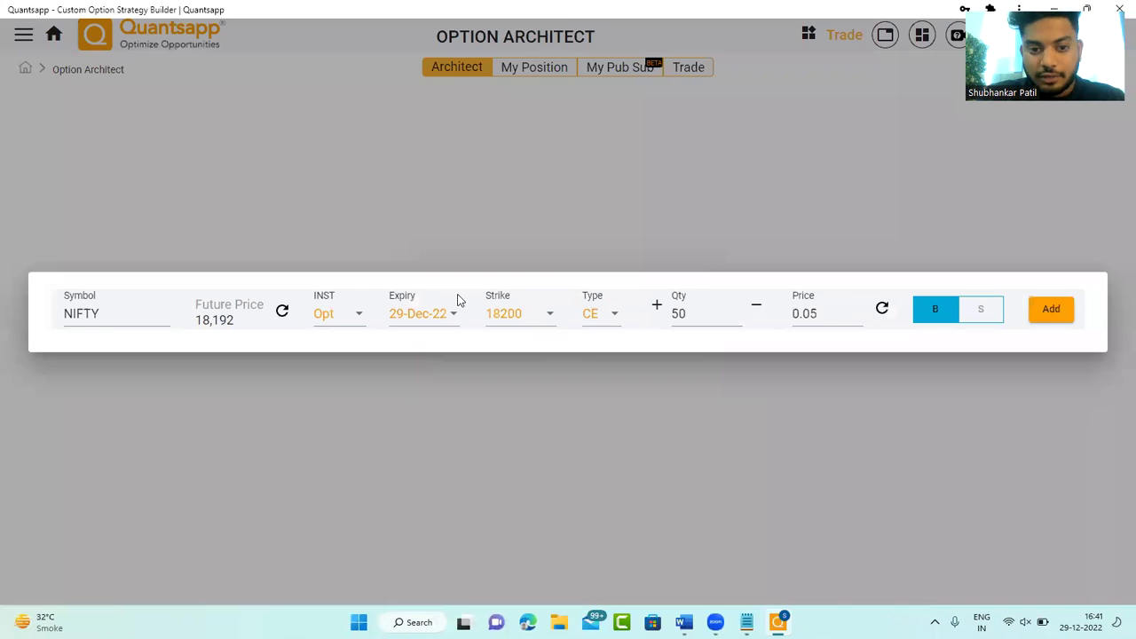
{"action": "left_click", "coordinate": [432, 314]}
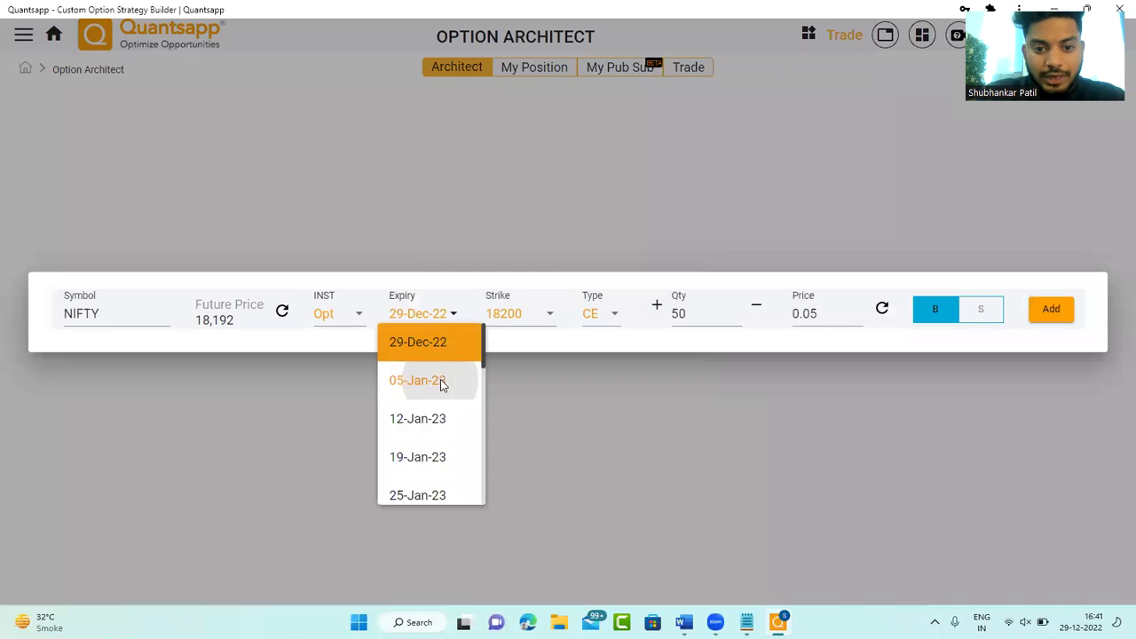
{"action": "left_click", "coordinate": [442, 382]}
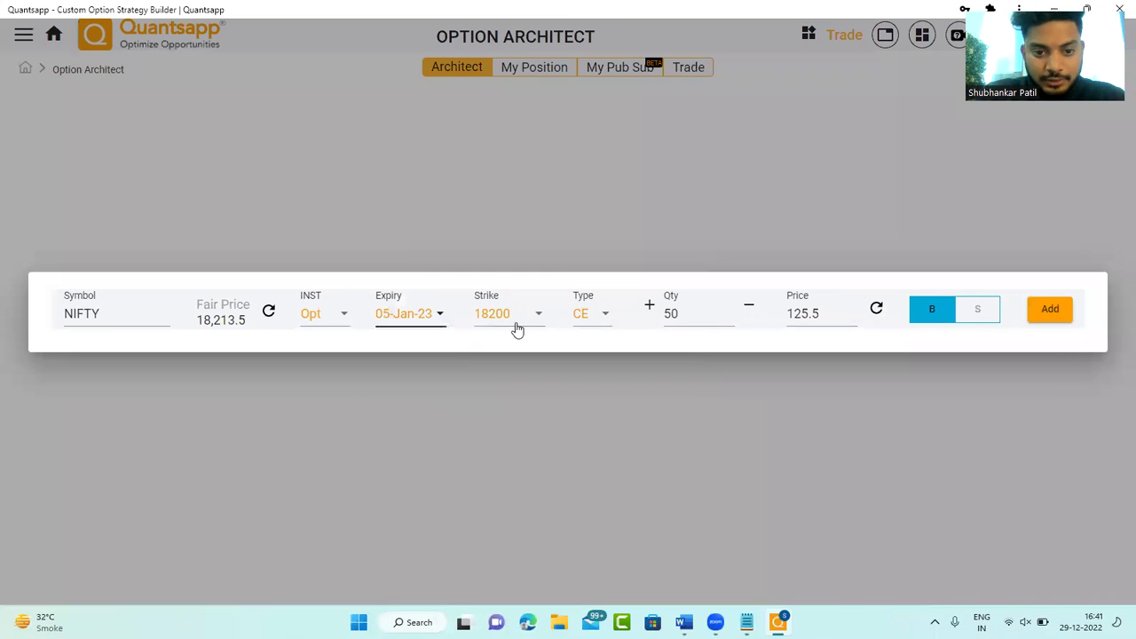
{"action": "left_click", "coordinate": [1038, 320]}
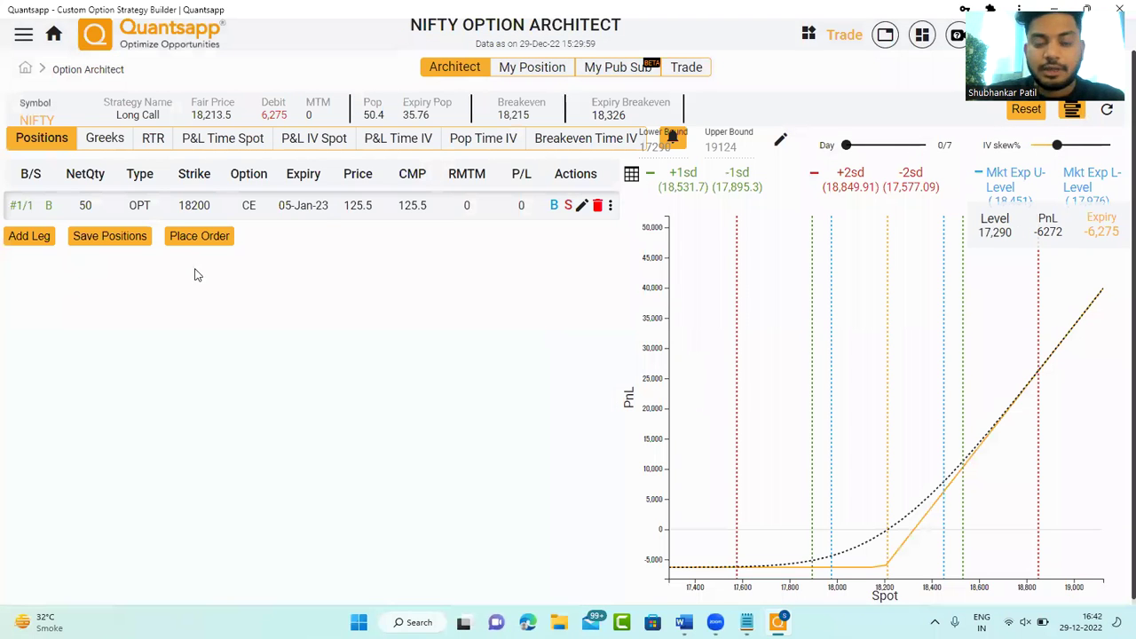
- Add a second leg to the strategy that sells the 18450 CE expiring 05-Jan-23
{"action": "left_click", "coordinate": [39, 236]}
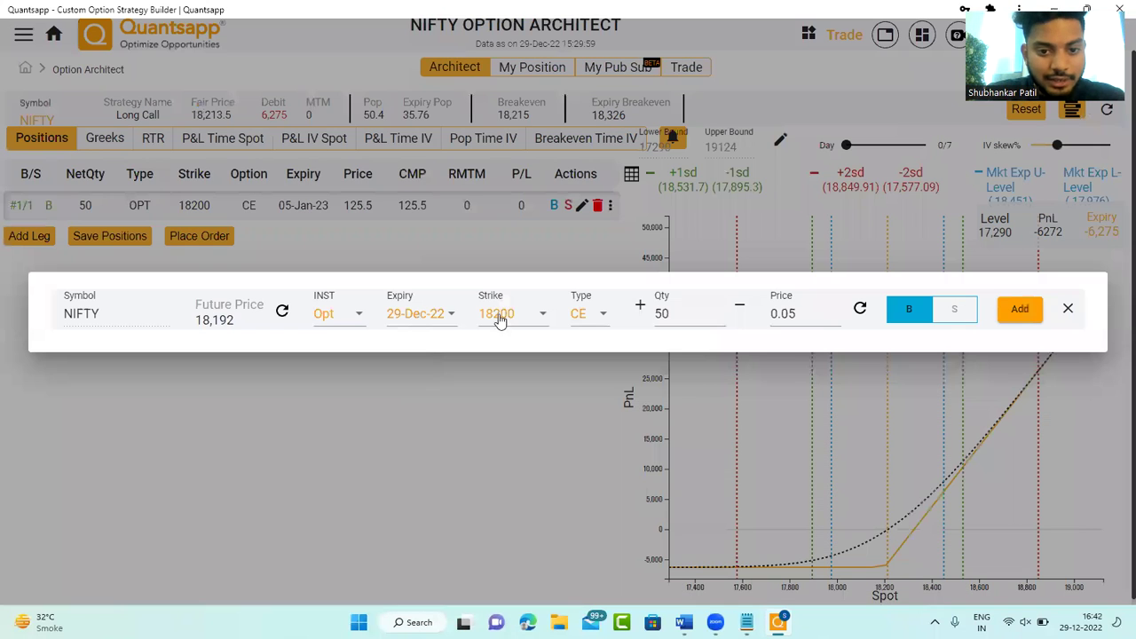
{"action": "left_click", "coordinate": [502, 319]}
{"action": "scroll", "coordinate": [525, 377], "scroll_direction": "down", "scroll_amount": 3}
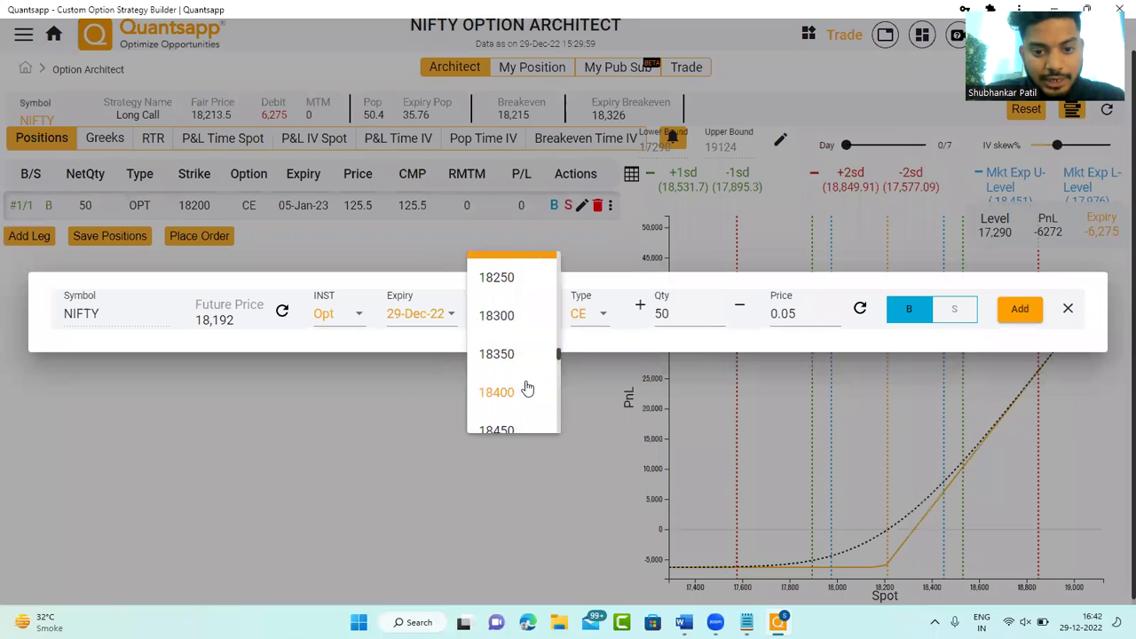
{"action": "left_click", "coordinate": [527, 390]}
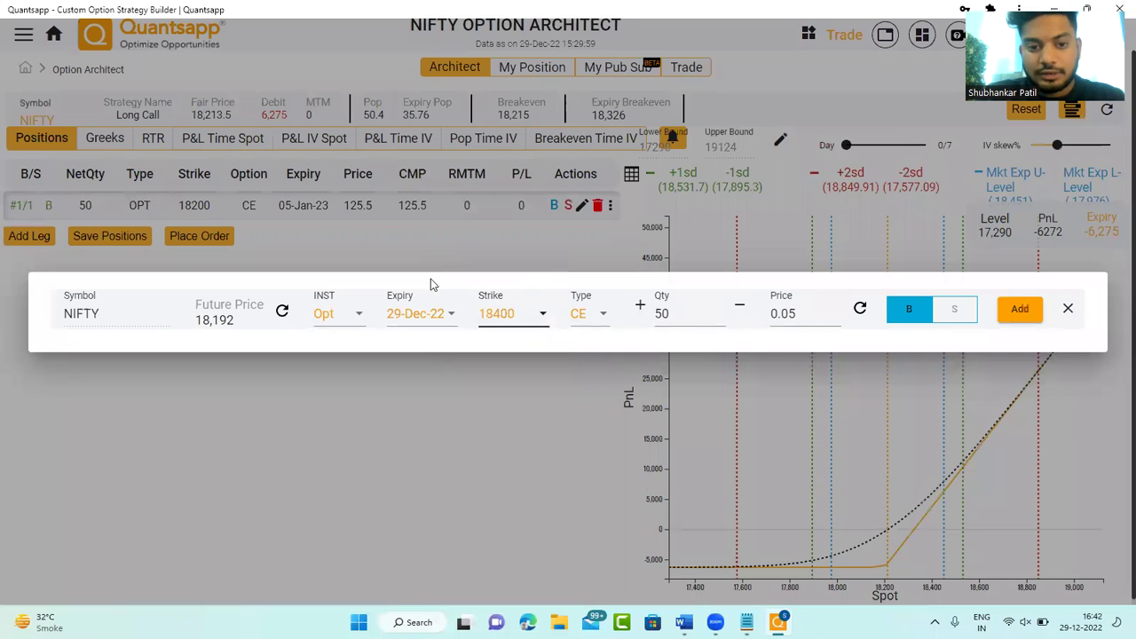
{"action": "left_click", "coordinate": [422, 310]}
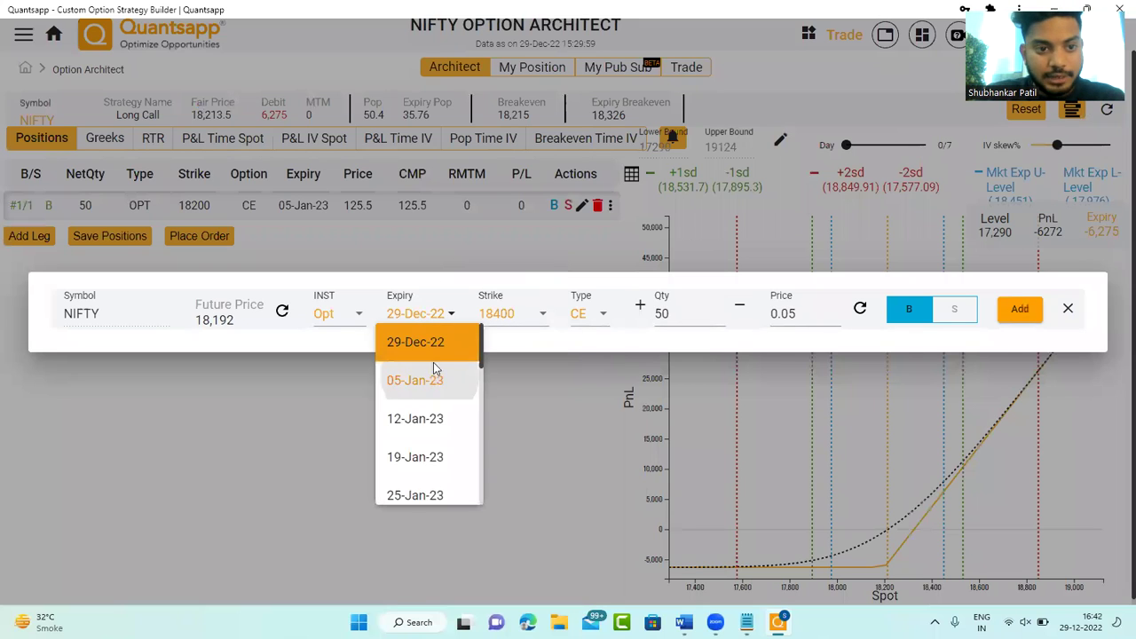
{"action": "left_click", "coordinate": [435, 376]}
{"action": "left_click", "coordinate": [497, 313]}
{"action": "scroll", "coordinate": [513, 397], "scroll_direction": "down", "scroll_amount": 2}
{"action": "scroll", "coordinate": [513, 398], "scroll_direction": "down", "scroll_amount": 1}
{"action": "left_click", "coordinate": [514, 406]}
{"action": "left_click", "coordinate": [954, 310]}
{"action": "left_click", "coordinate": [1012, 310]}
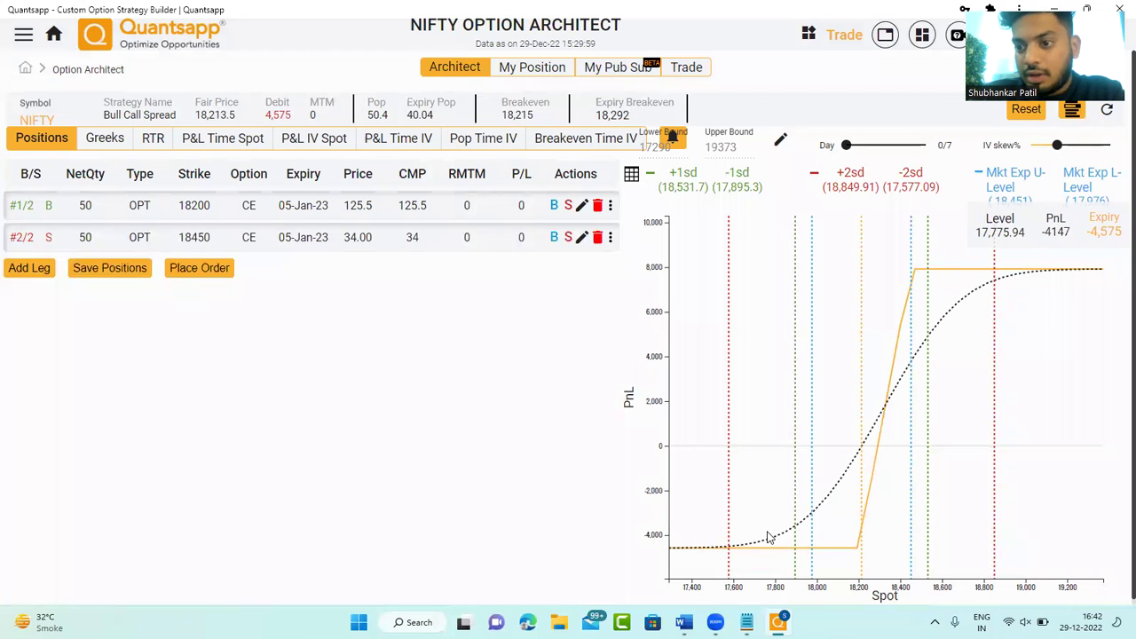
- Delete the sold 18450 leg, check the Greeks of the long 18200 call alone, and return to the positions
{"action": "left_click", "coordinate": [597, 237]}
{"action": "left_click", "coordinate": [105, 138]}
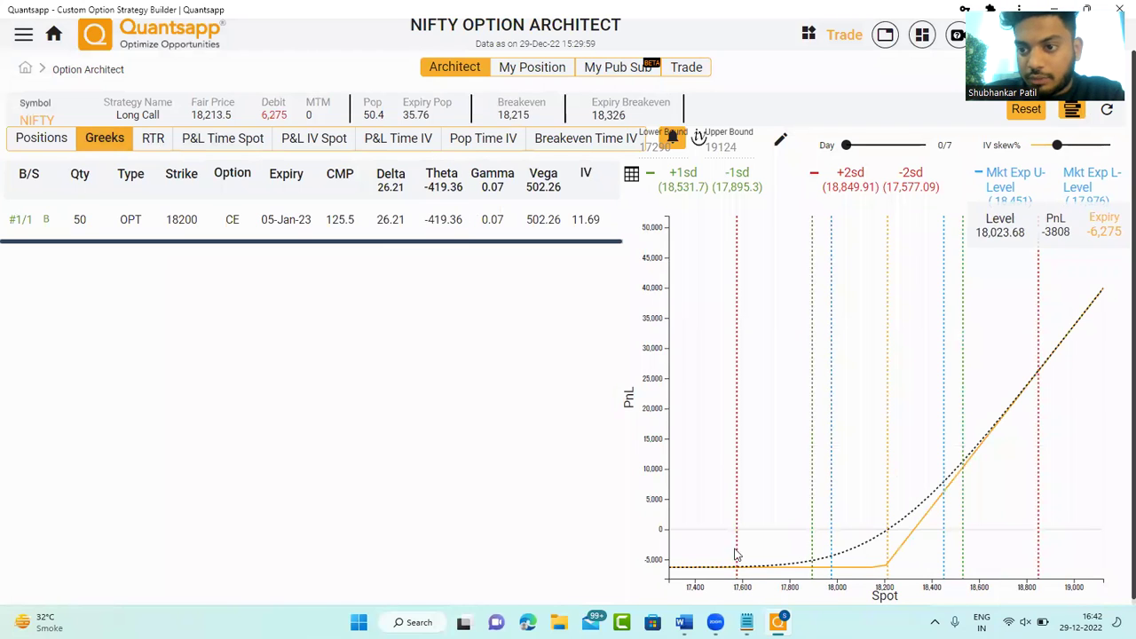
{"action": "left_click", "coordinate": [41, 138]}
- Re-create the bull call spread by adding a sell leg for the 05-Jan-23 18450 CE
{"action": "left_click", "coordinate": [30, 236]}
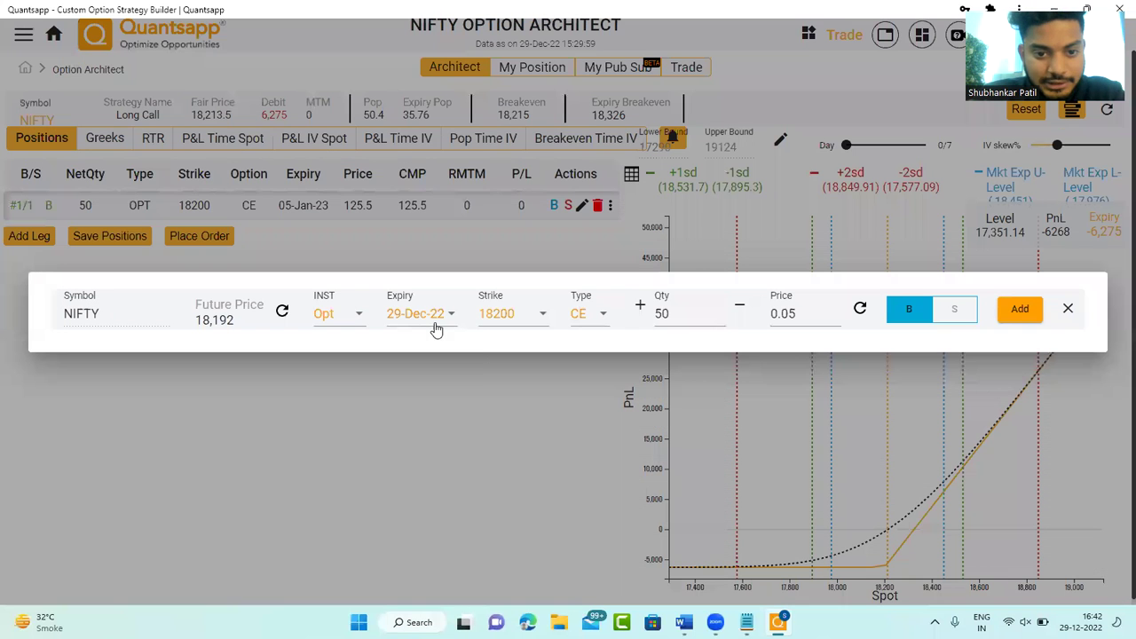
{"action": "left_click", "coordinate": [413, 313]}
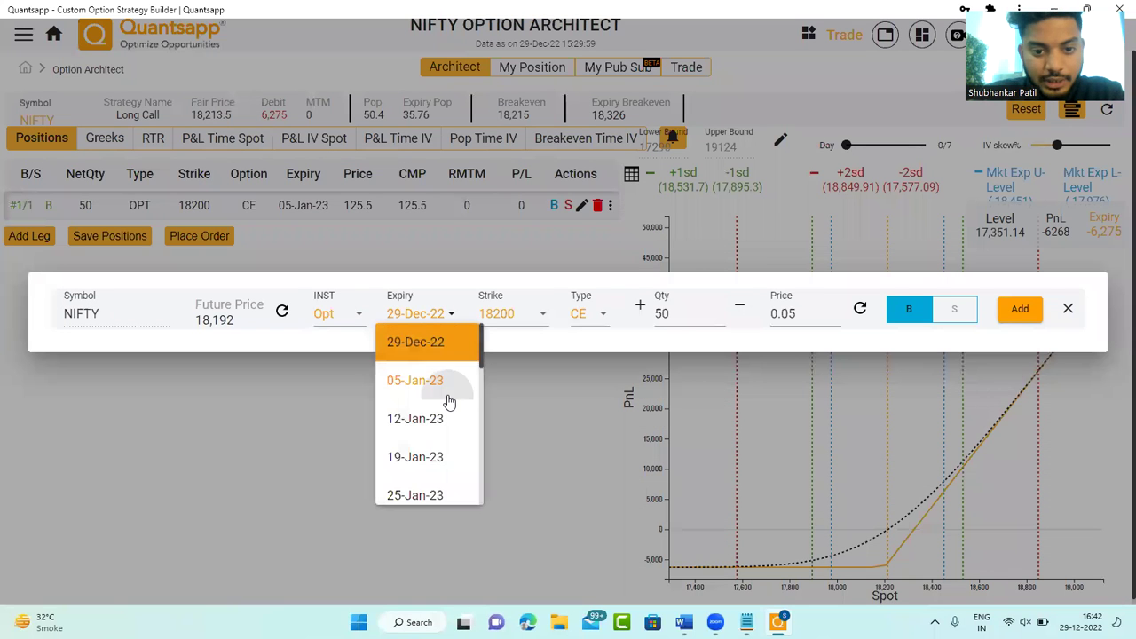
{"action": "left_click", "coordinate": [444, 382]}
{"action": "left_click", "coordinate": [523, 329]}
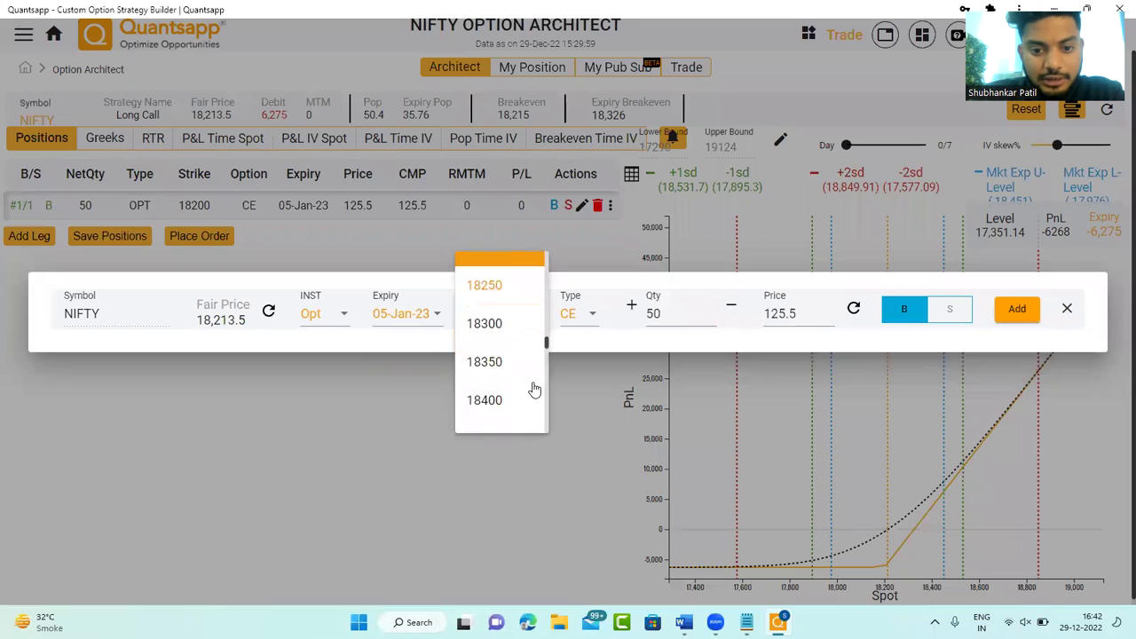
{"action": "scroll", "coordinate": [534, 390], "scroll_direction": "down", "scroll_amount": 1}
{"action": "left_click", "coordinate": [508, 396]}
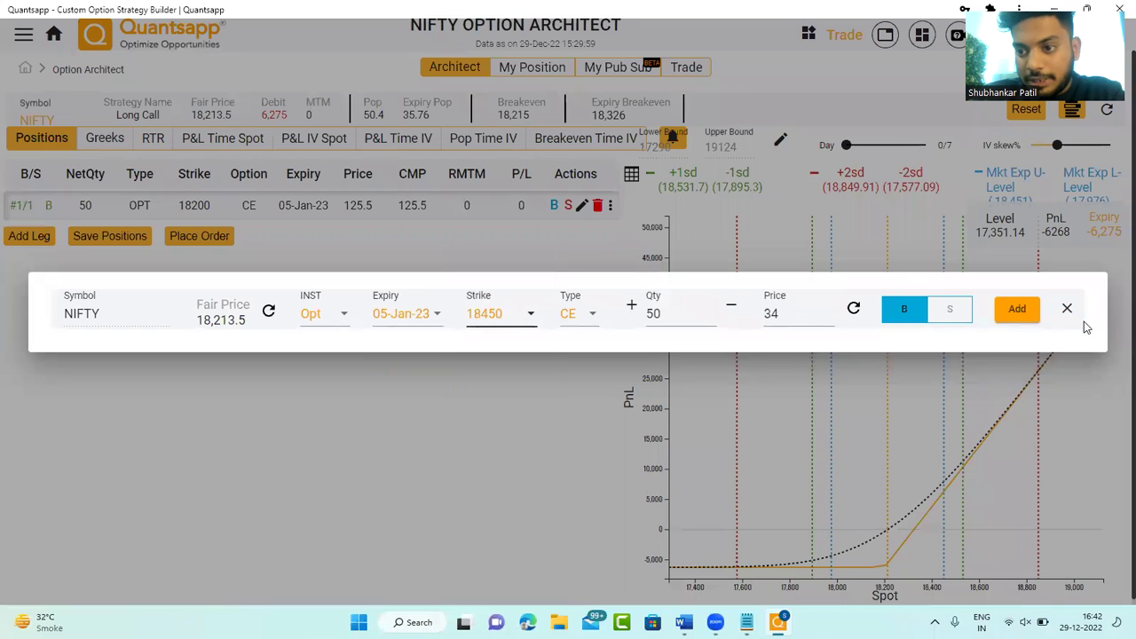
{"action": "left_click", "coordinate": [957, 312]}
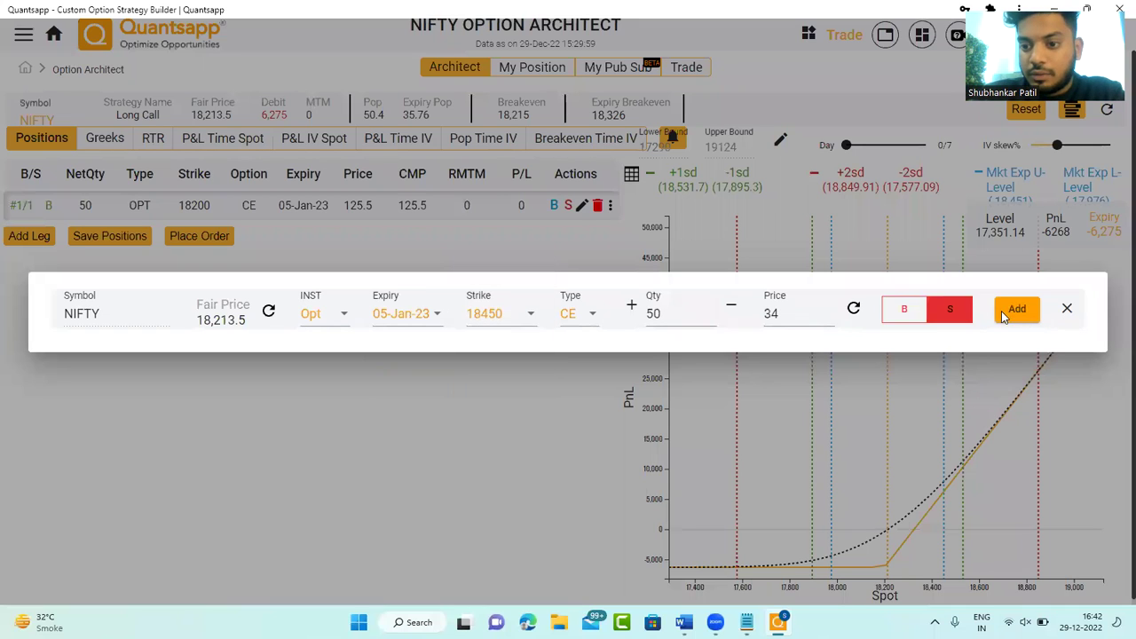
{"action": "left_click", "coordinate": [1018, 309]}
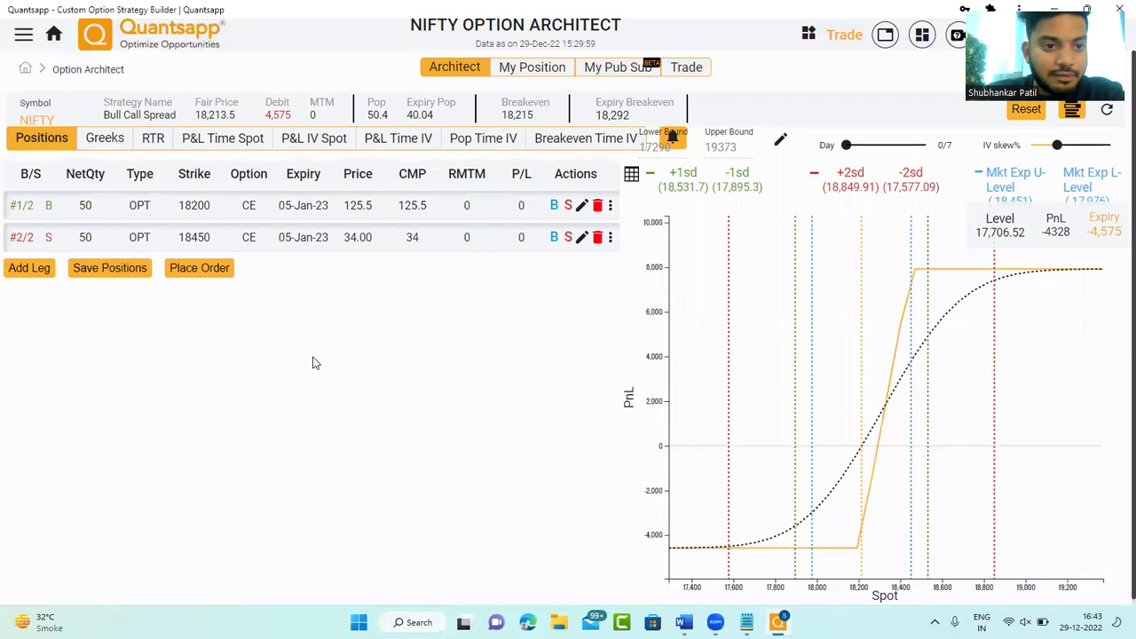
- Show the spread's Greeks and highlight the net Theta and net Vega totals
{"action": "left_click", "coordinate": [124, 146]}
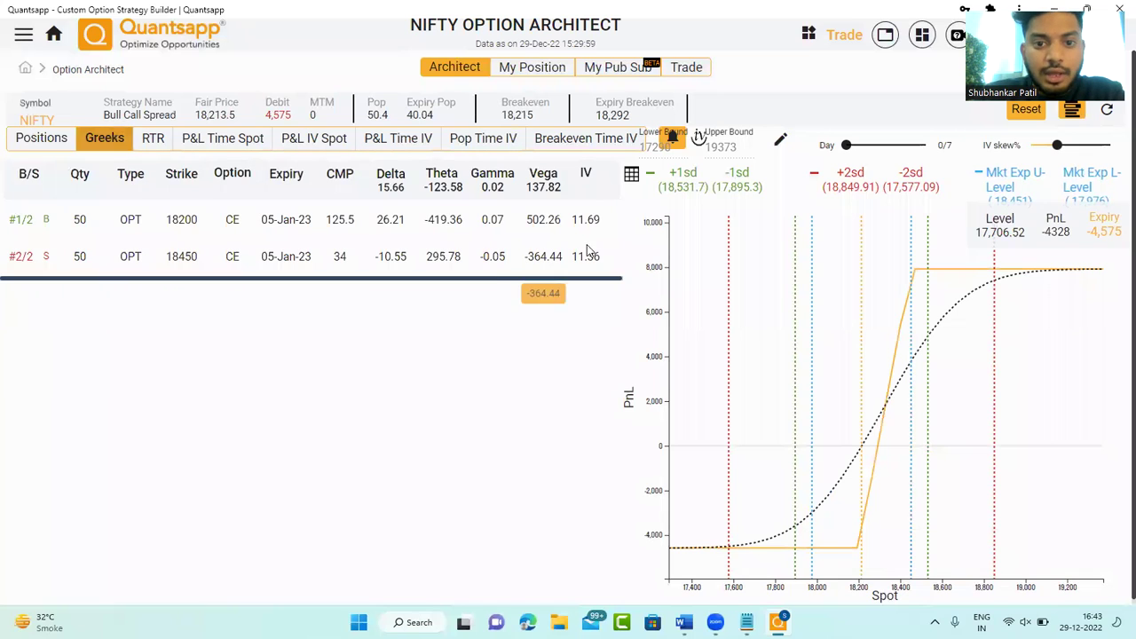
{"action": "left_click_drag", "start_coordinate": [417, 180], "coordinate": [462, 193]}
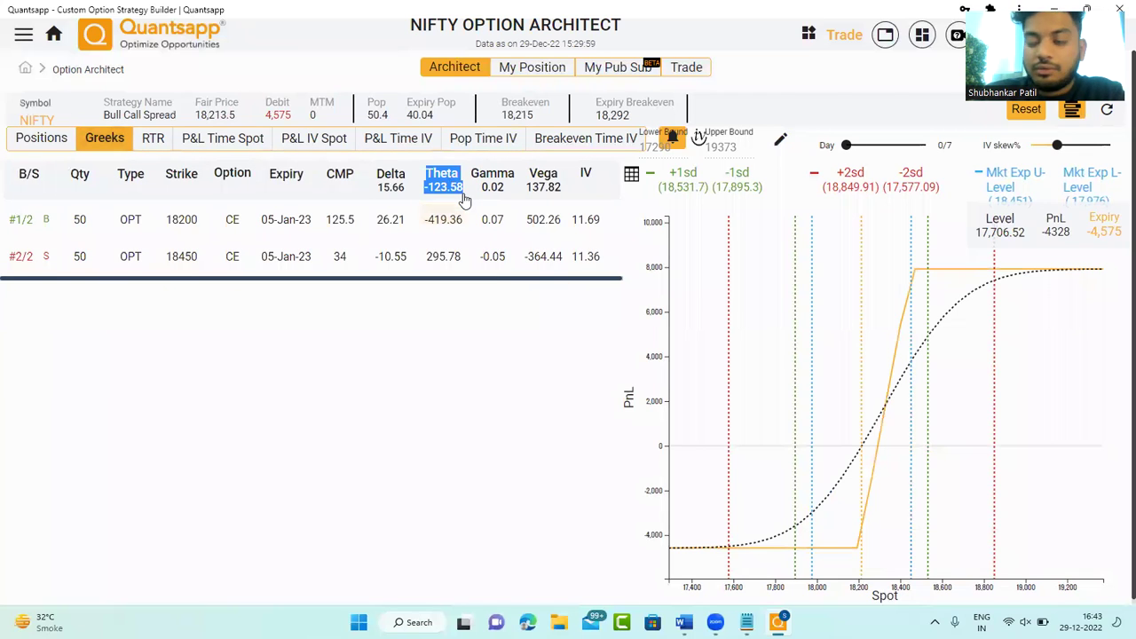
{"action": "left_click_drag", "start_coordinate": [527, 169], "coordinate": [568, 197]}
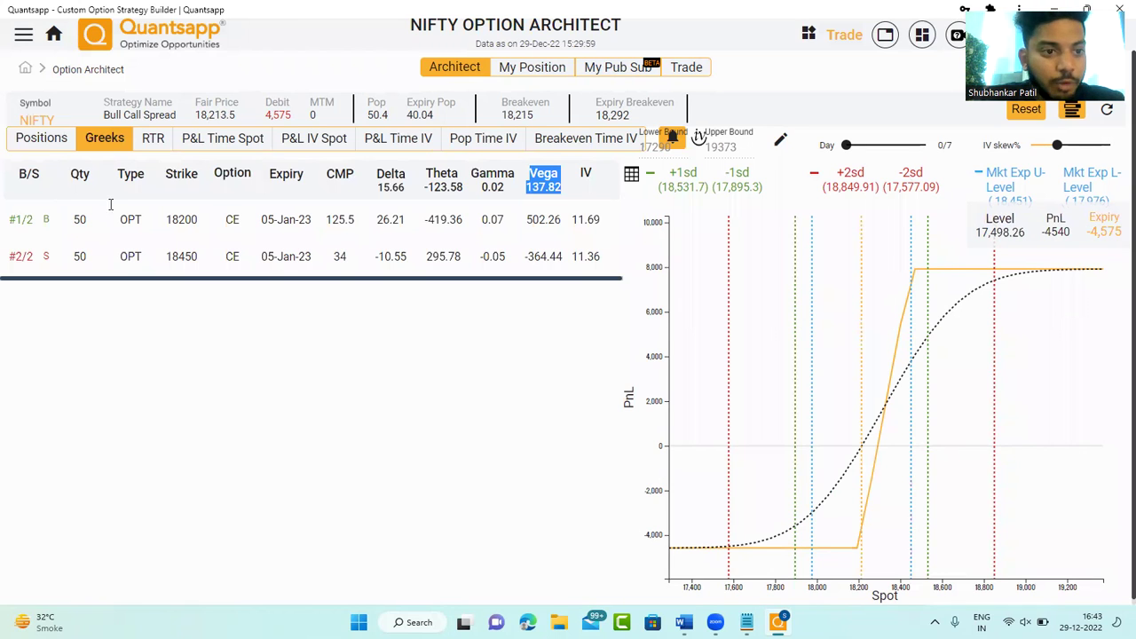
- Return to the positions, open the NIFTY option chain for 05-Jan-2023, and review the calls and puts around the 18200 strike
{"action": "left_click", "coordinate": [44, 149]}
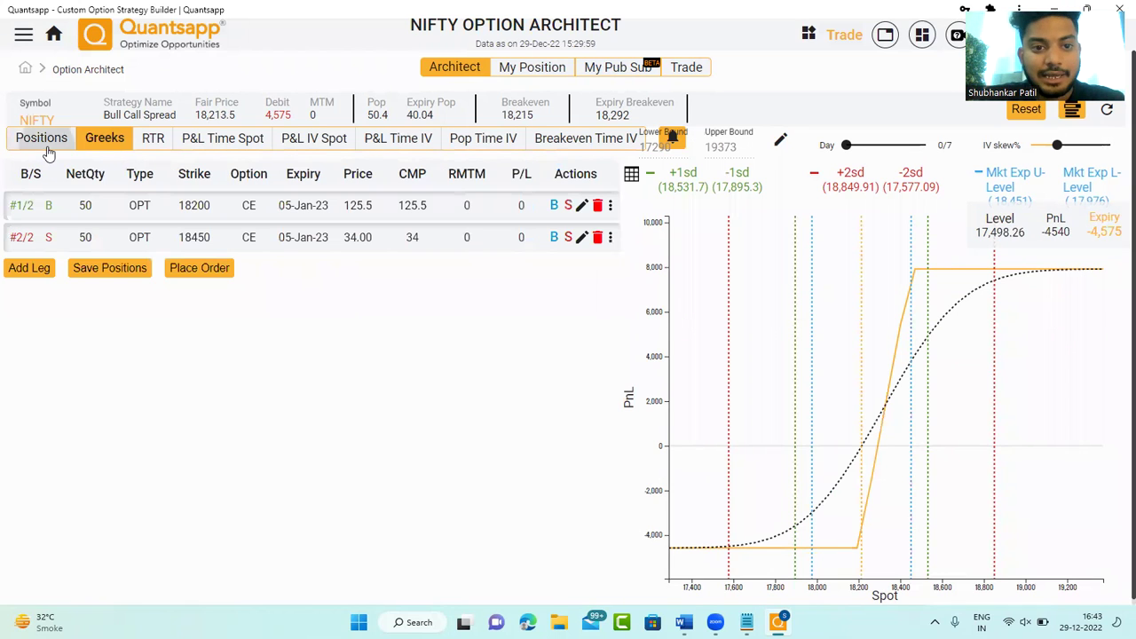
{"action": "left_click", "coordinate": [54, 36]}
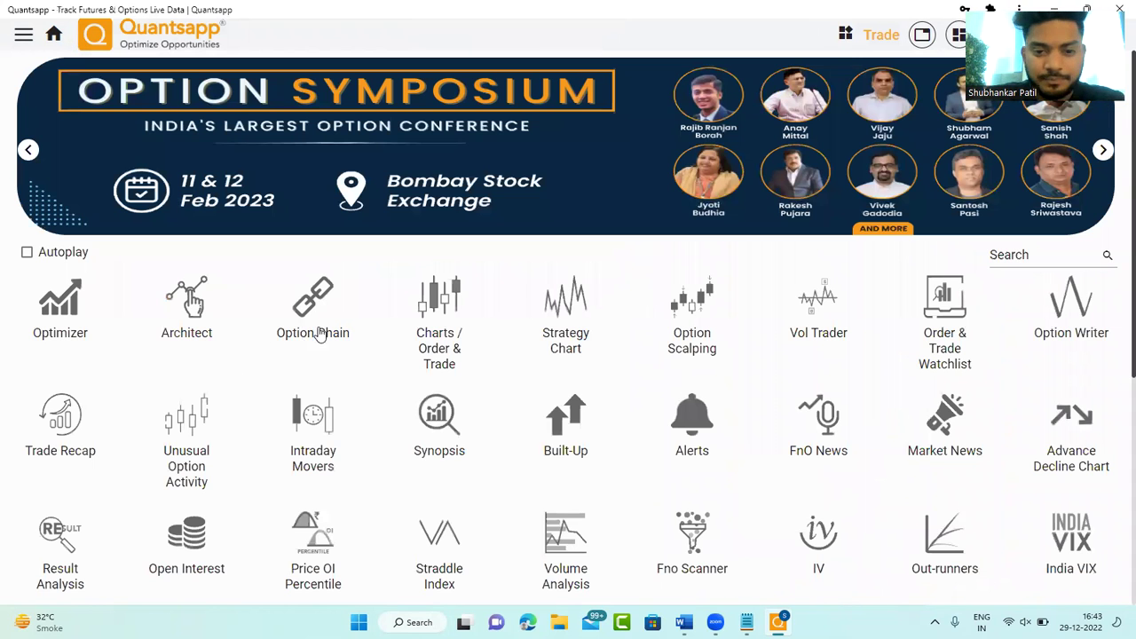
{"action": "left_click", "coordinate": [319, 331]}
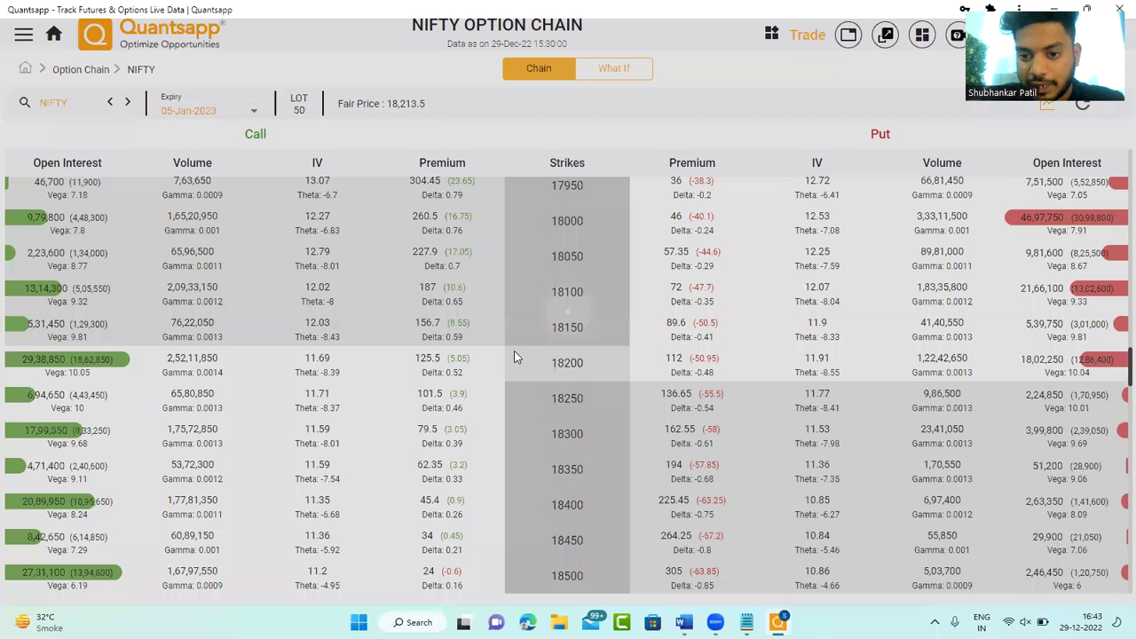
{"action": "scroll", "coordinate": [662, 373], "scroll_direction": "up", "scroll_amount": 1}
{"action": "scroll", "coordinate": [662, 380], "scroll_direction": "up", "scroll_amount": 1}
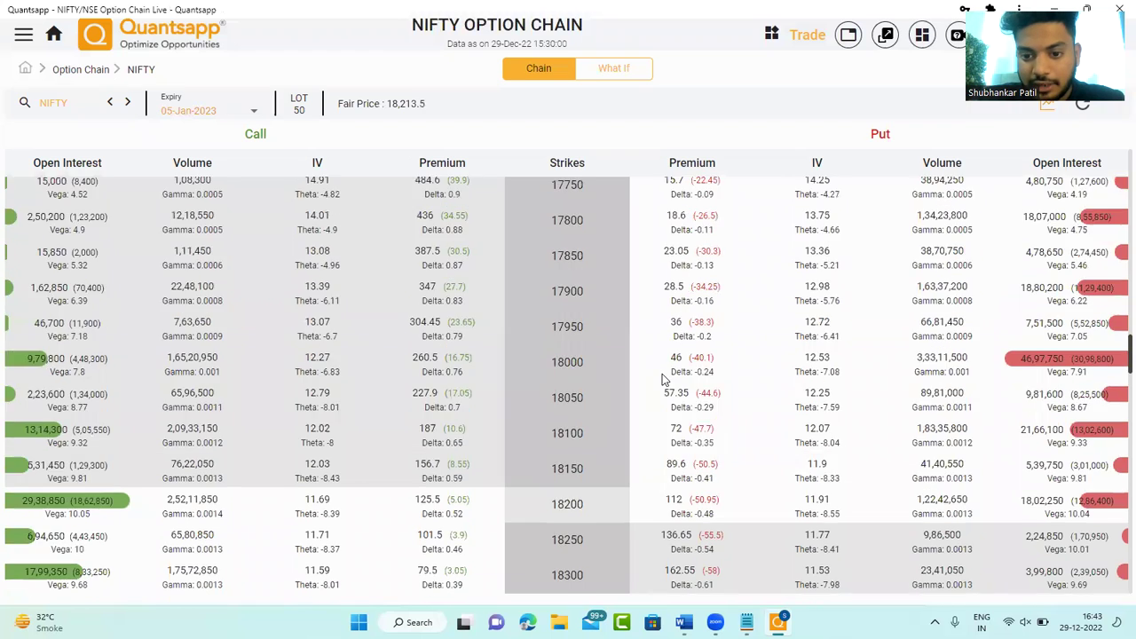
{"action": "scroll", "coordinate": [728, 434], "scroll_direction": "down", "scroll_amount": 3}
{"action": "scroll", "coordinate": [707, 502], "scroll_direction": "down", "scroll_amount": 3}
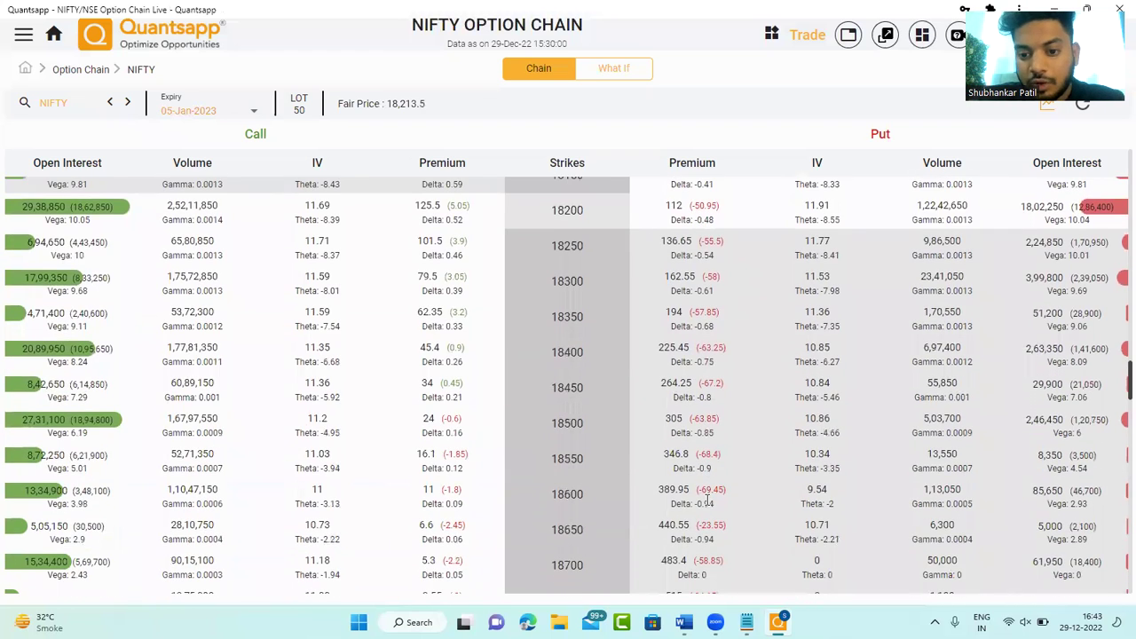
{"action": "scroll", "coordinate": [707, 510], "scroll_direction": "up", "scroll_amount": 2}
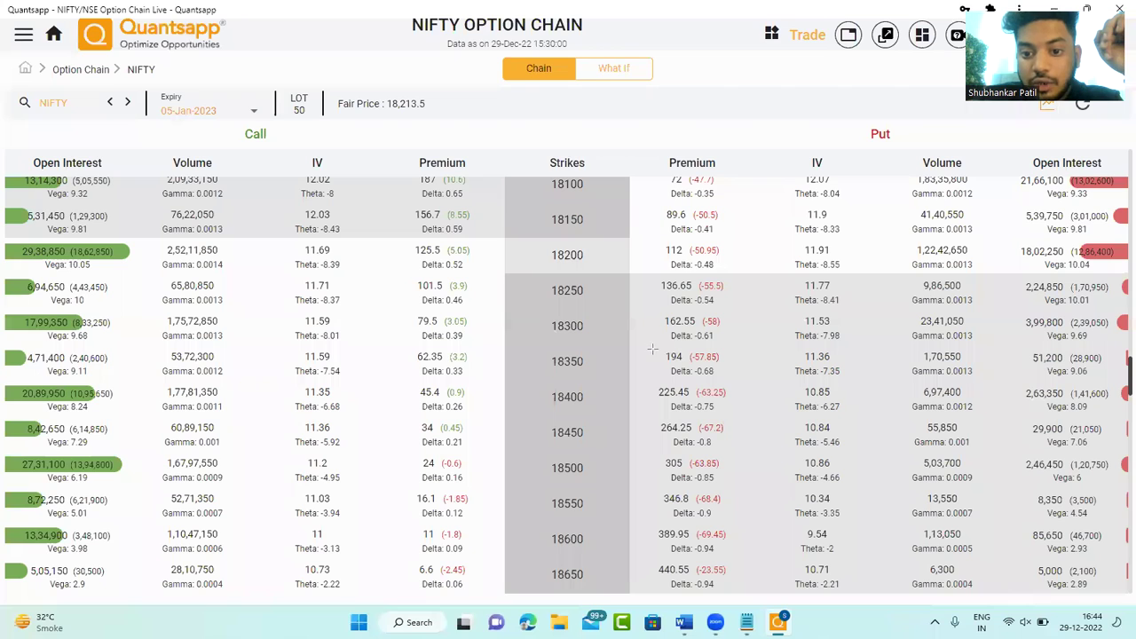
- Frame the 18300 put's premium and Delta with a rectangle, and compare it with the puts at lower strikes
{"action": "mouse_move", "coordinate": [647, 309]}
{"action": "left_mouse_down"}
{"action": "mouse_move", "coordinate": [735, 337]}
{"action": "mouse_move", "coordinate": [735, 348]}
{"action": "left_mouse_up"}
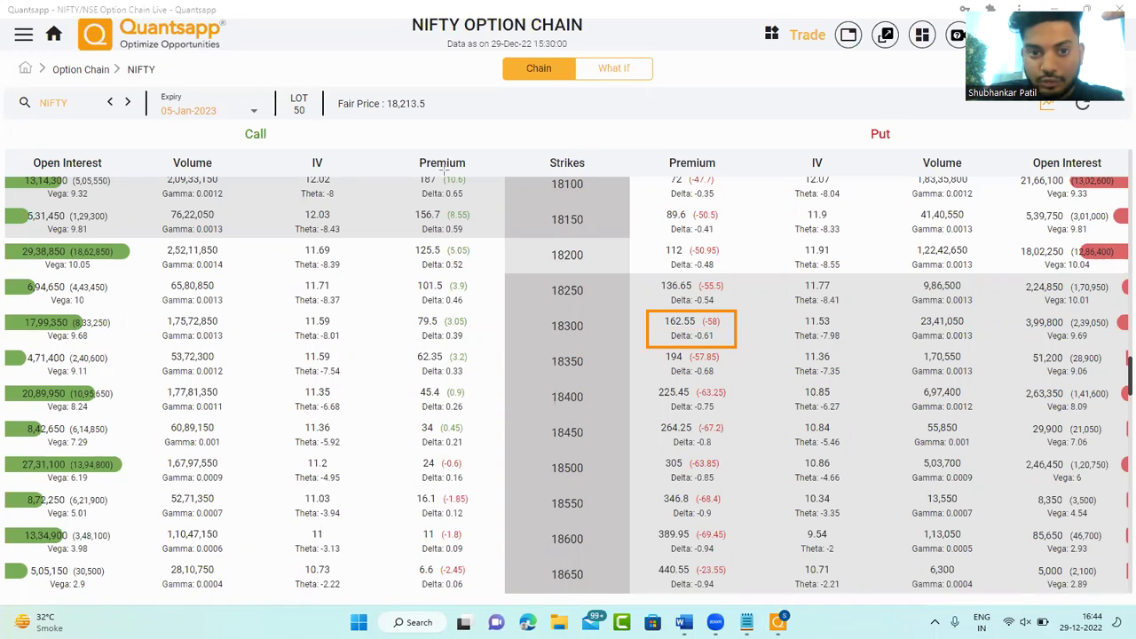
{"action": "scroll", "coordinate": [603, 281], "scroll_direction": "up", "scroll_amount": 5}
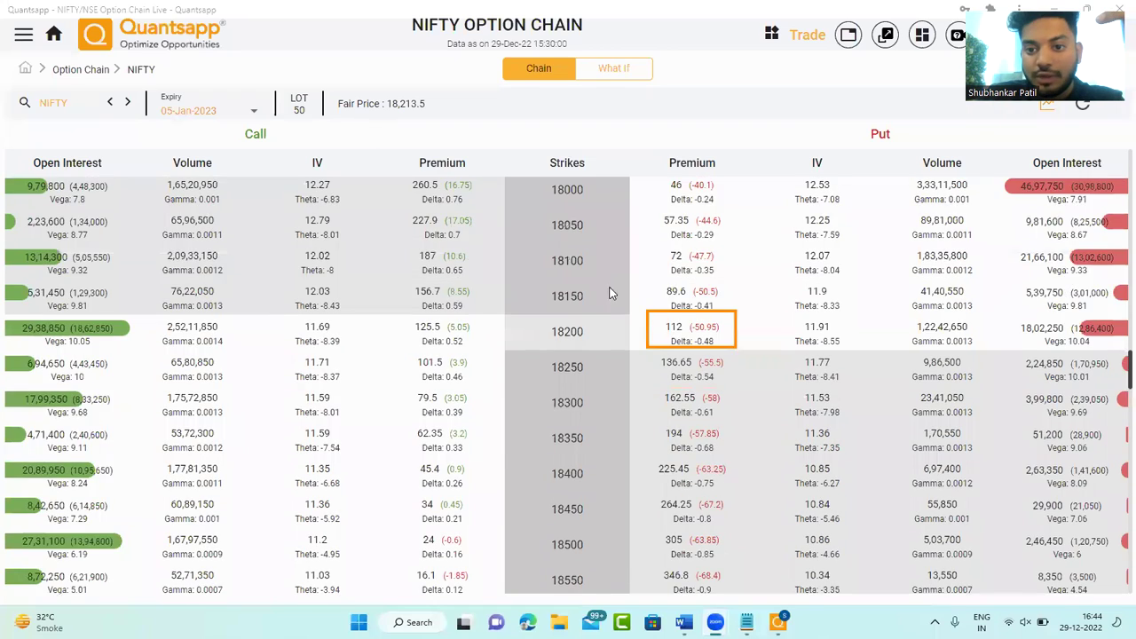
{"action": "scroll", "coordinate": [628, 312], "scroll_direction": "down", "scroll_amount": 1}
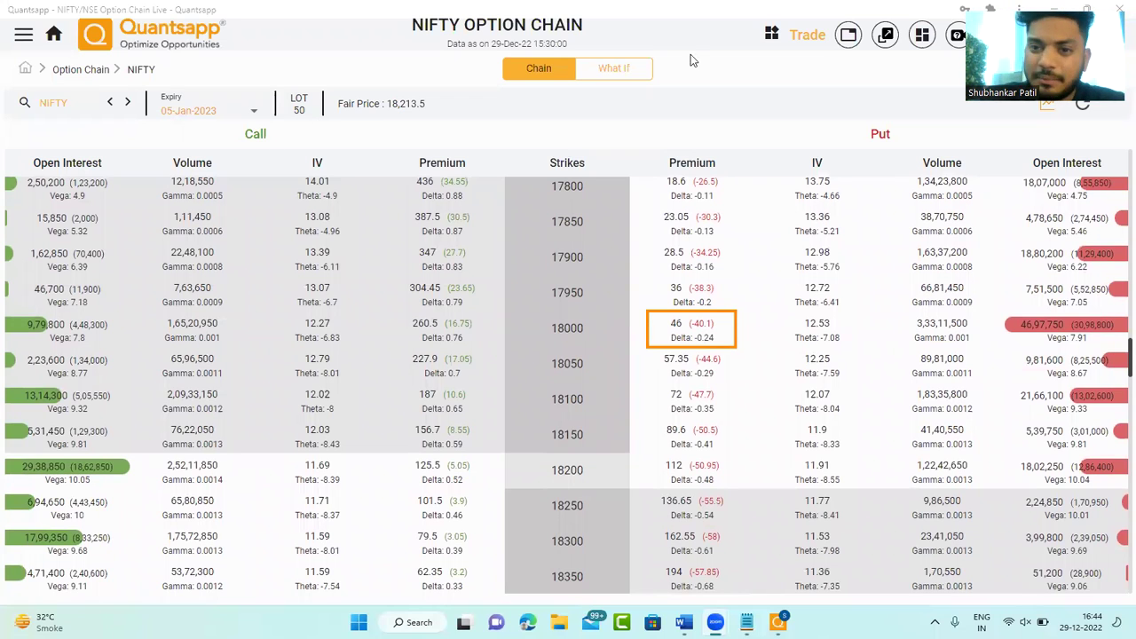
- Start a new custom strategy in Architect that buys 50 of the NIFTY 18200 CE expiring 05-Jan-23
{"action": "left_click", "coordinate": [87, 89]}
{"action": "left_click", "coordinate": [200, 331]}
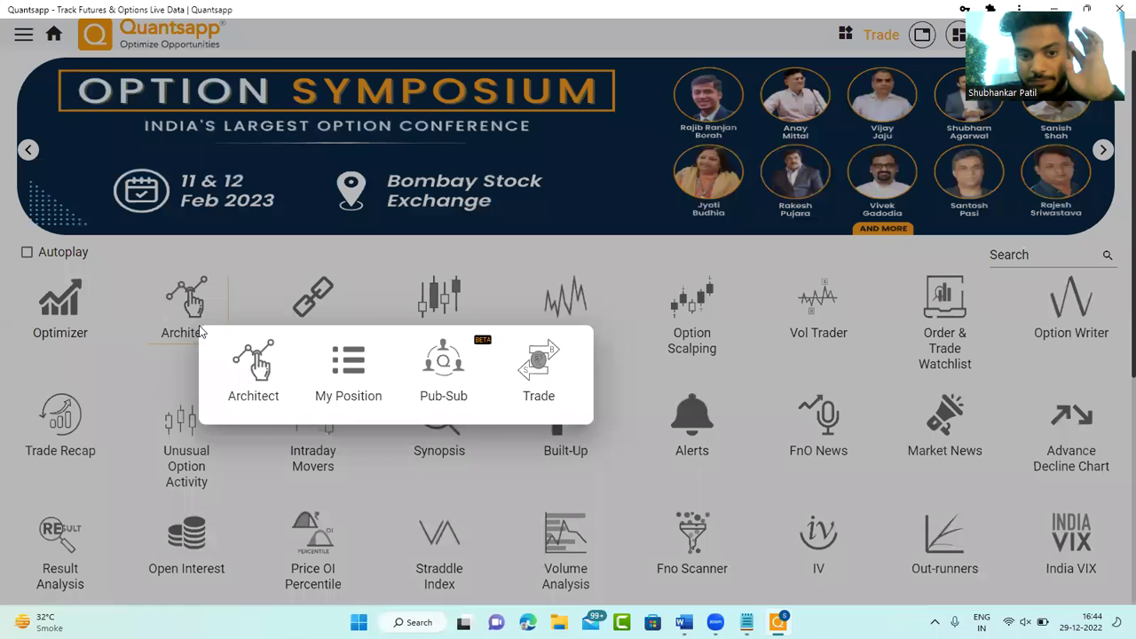
{"action": "left_click", "coordinate": [255, 382]}
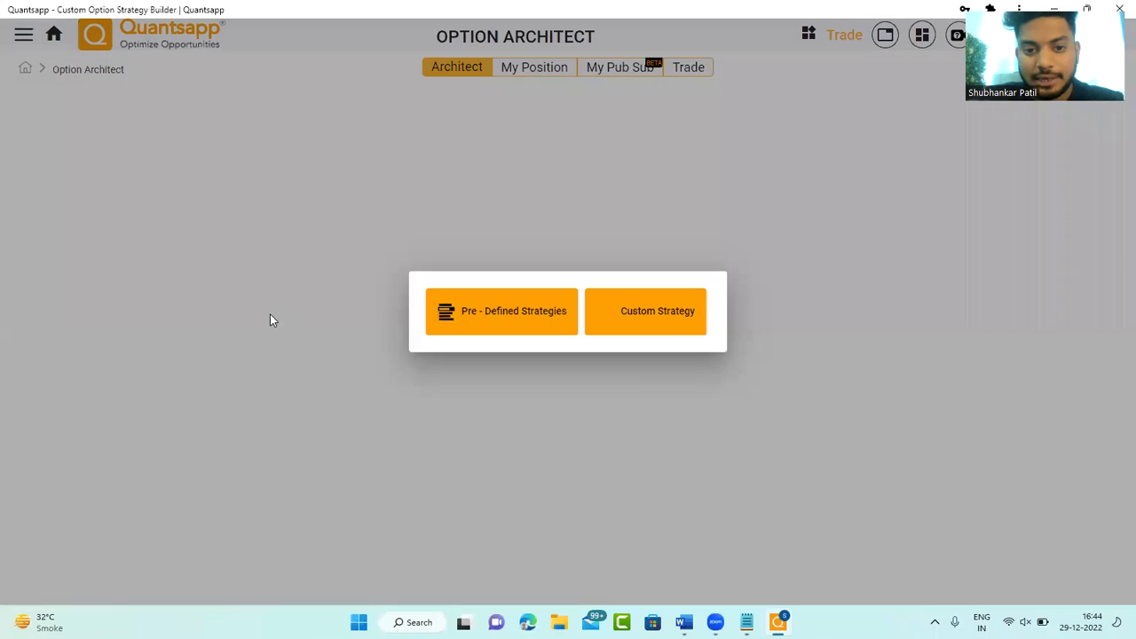
{"action": "left_click", "coordinate": [671, 326]}
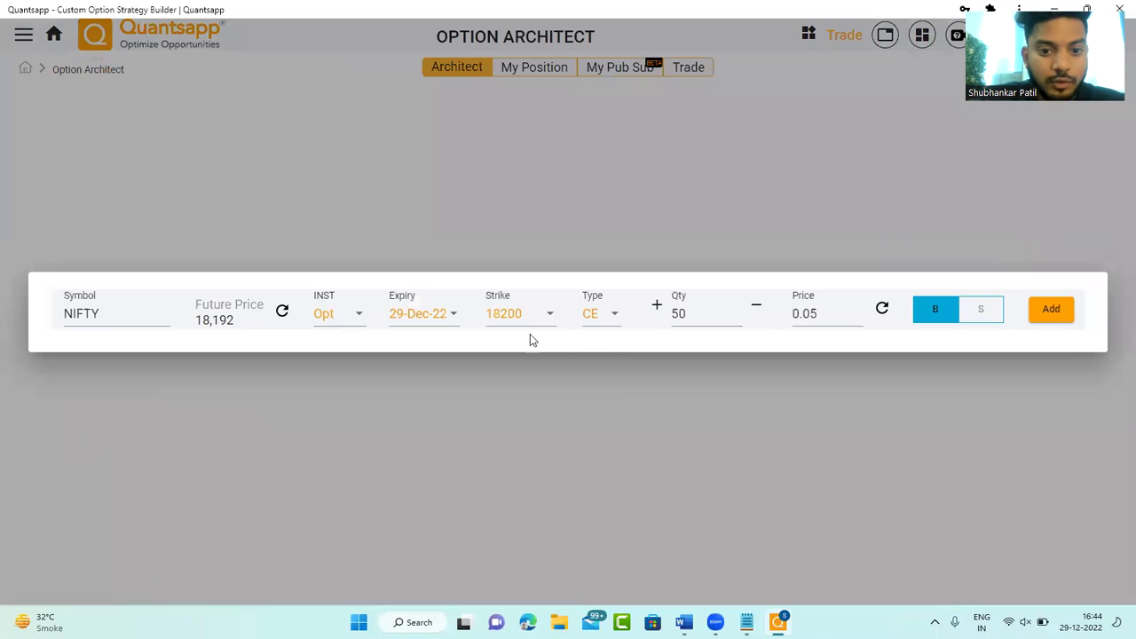
{"action": "left_click", "coordinate": [448, 329]}
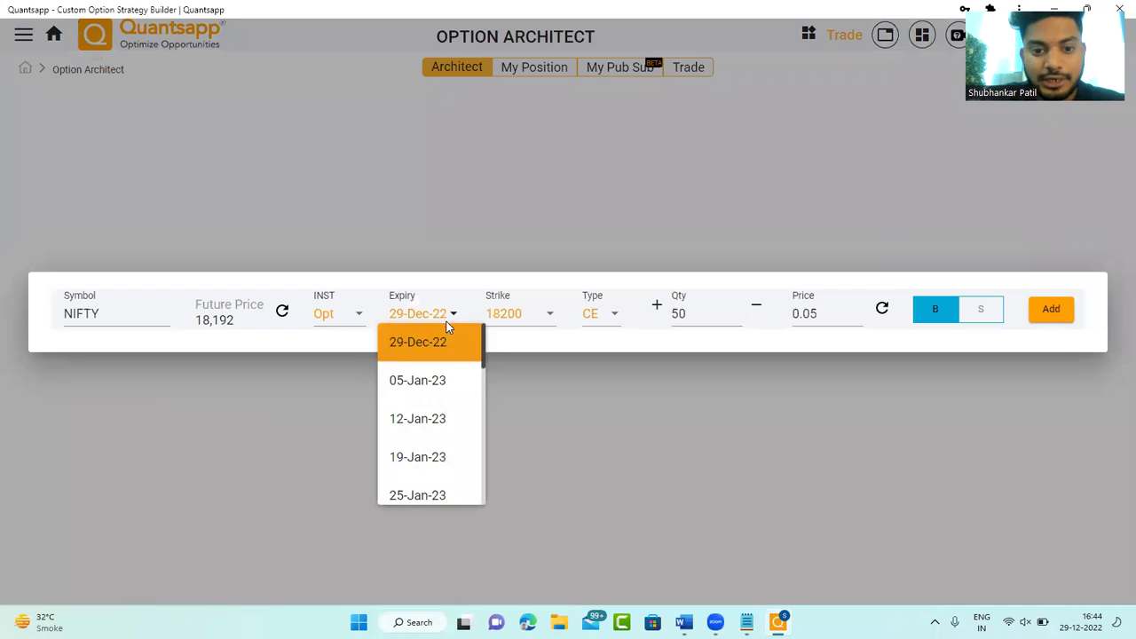
{"action": "left_click", "coordinate": [446, 383]}
{"action": "left_click", "coordinate": [1047, 310]}
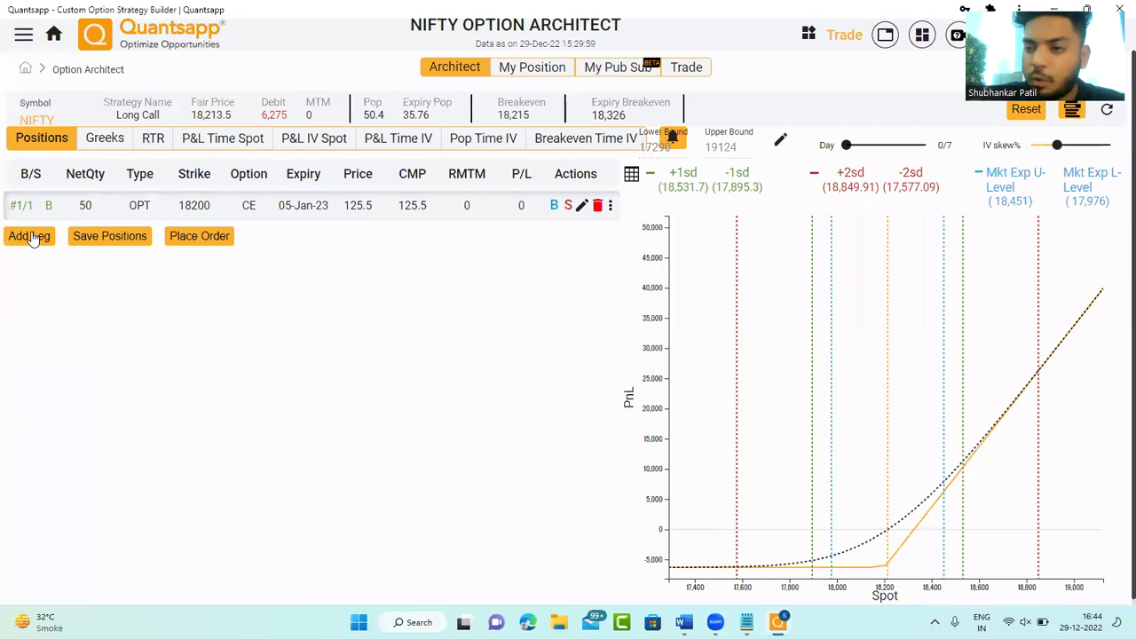
- Try to add a second buy leg for the same 05-Jan-23 18200 CE
{"action": "left_click", "coordinate": [32, 238]}
{"action": "left_click", "coordinate": [532, 316]}
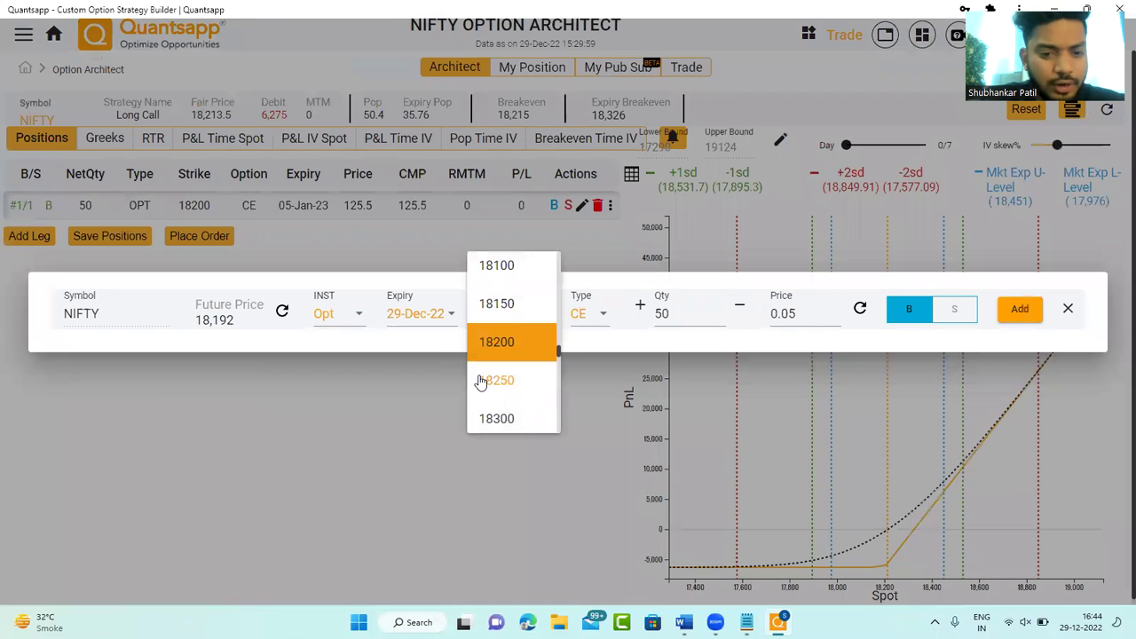
{"action": "left_click", "coordinate": [435, 333]}
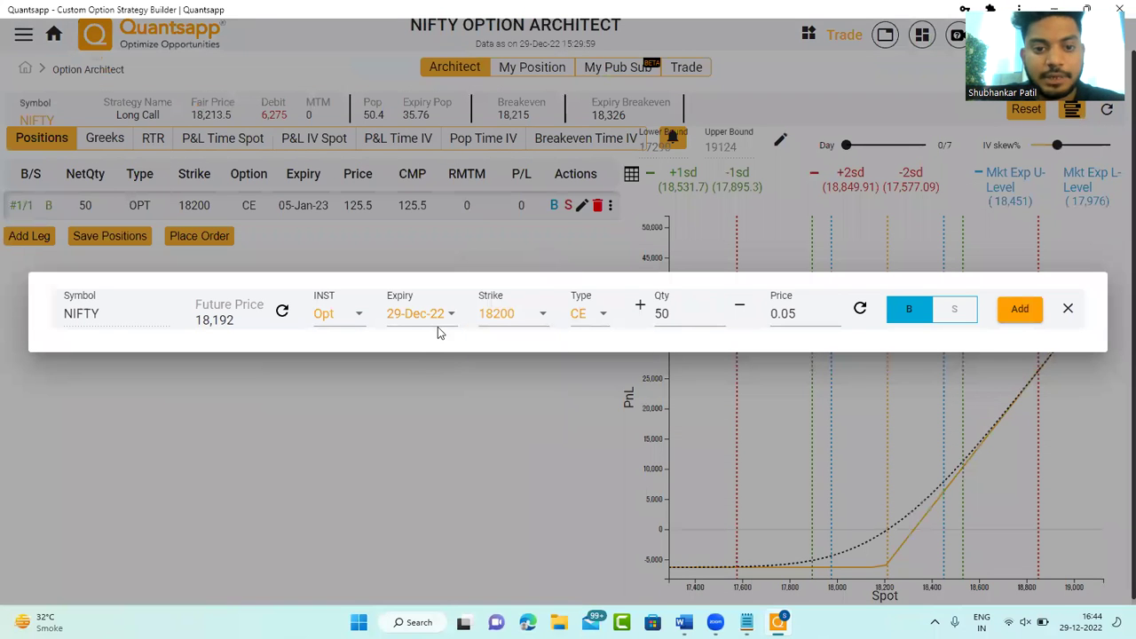
{"action": "left_click", "coordinate": [440, 330]}
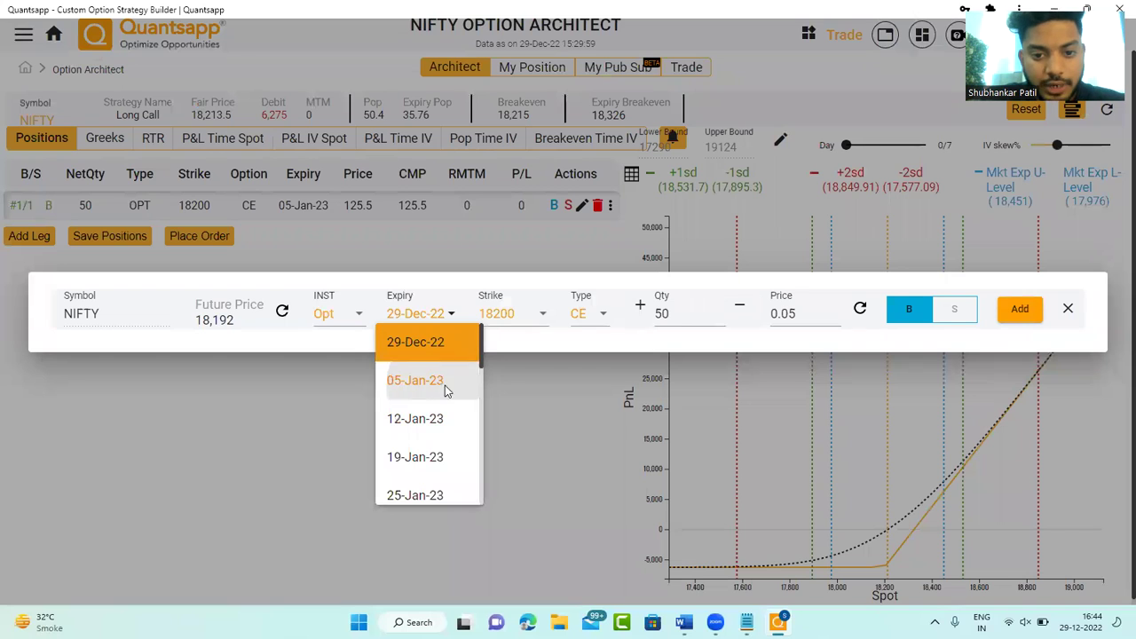
{"action": "left_click", "coordinate": [445, 387]}
{"action": "left_click", "coordinate": [508, 314]}
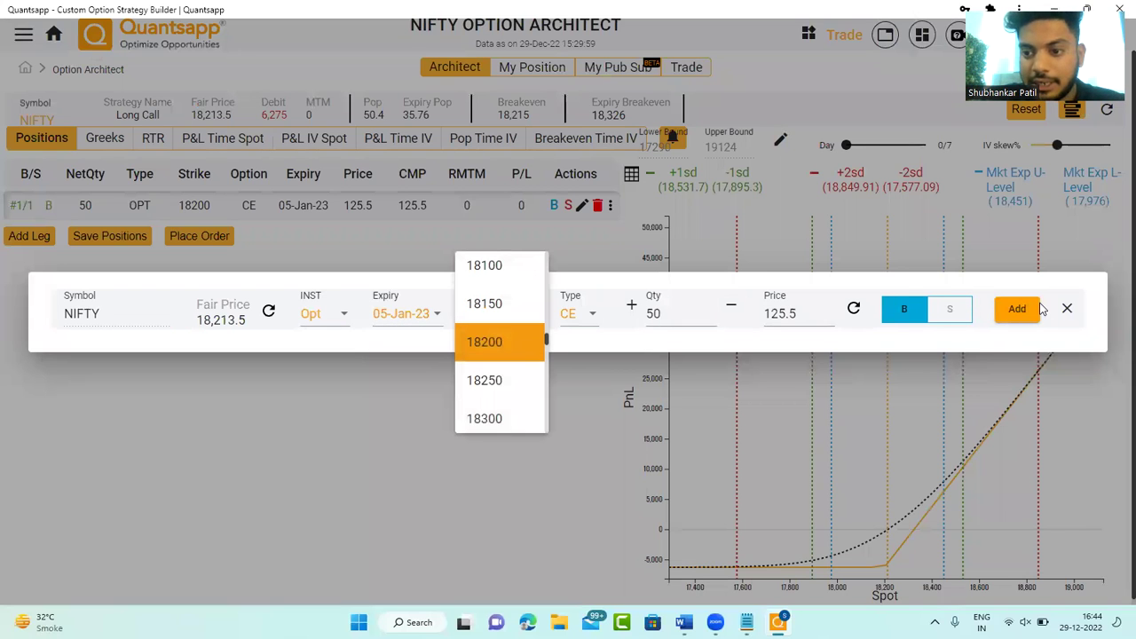
{"action": "left_click", "coordinate": [1018, 312]}
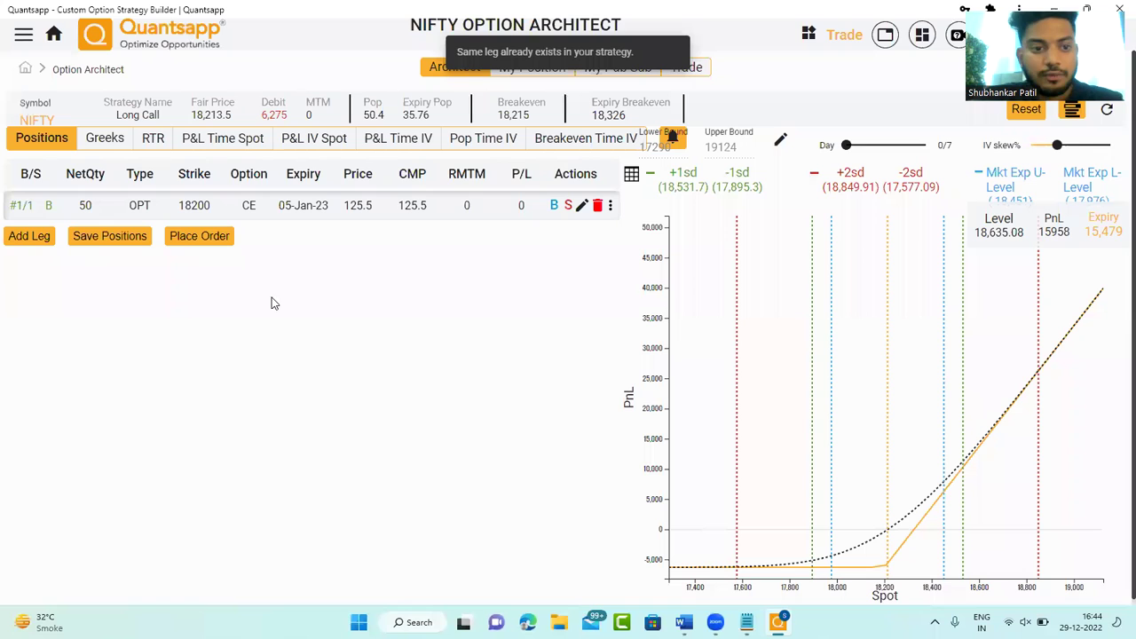
- Add a buy leg for the 05-Jan-23 18200 PE and advance the payoff chart's day to 3/7
{"action": "left_click", "coordinate": [14, 235]}
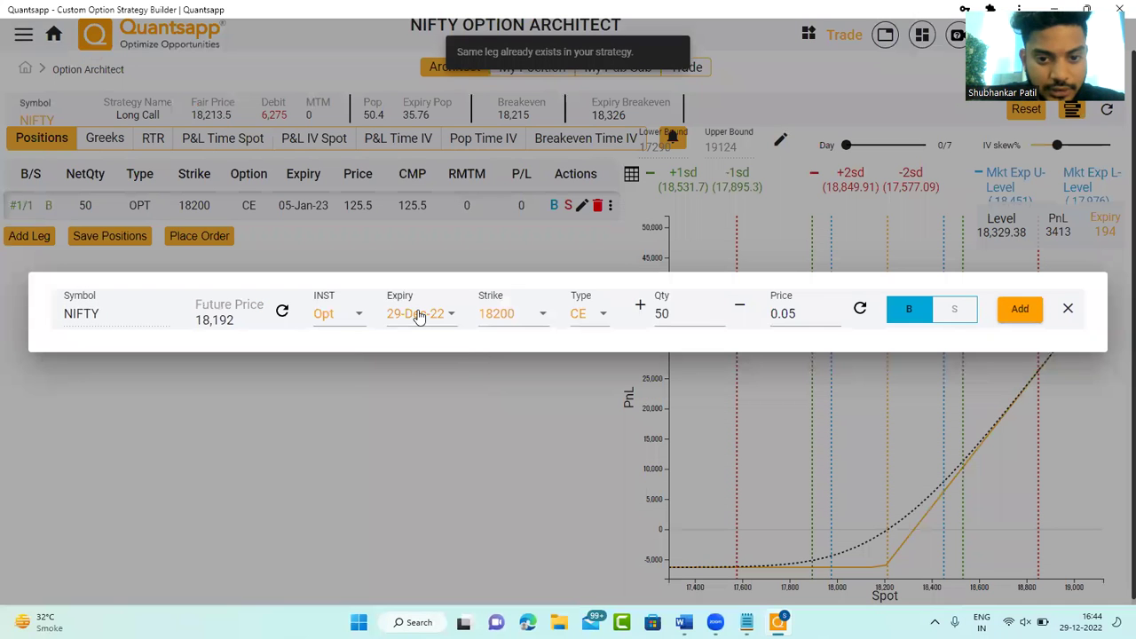
{"action": "left_click", "coordinate": [418, 315]}
{"action": "left_click", "coordinate": [442, 381]}
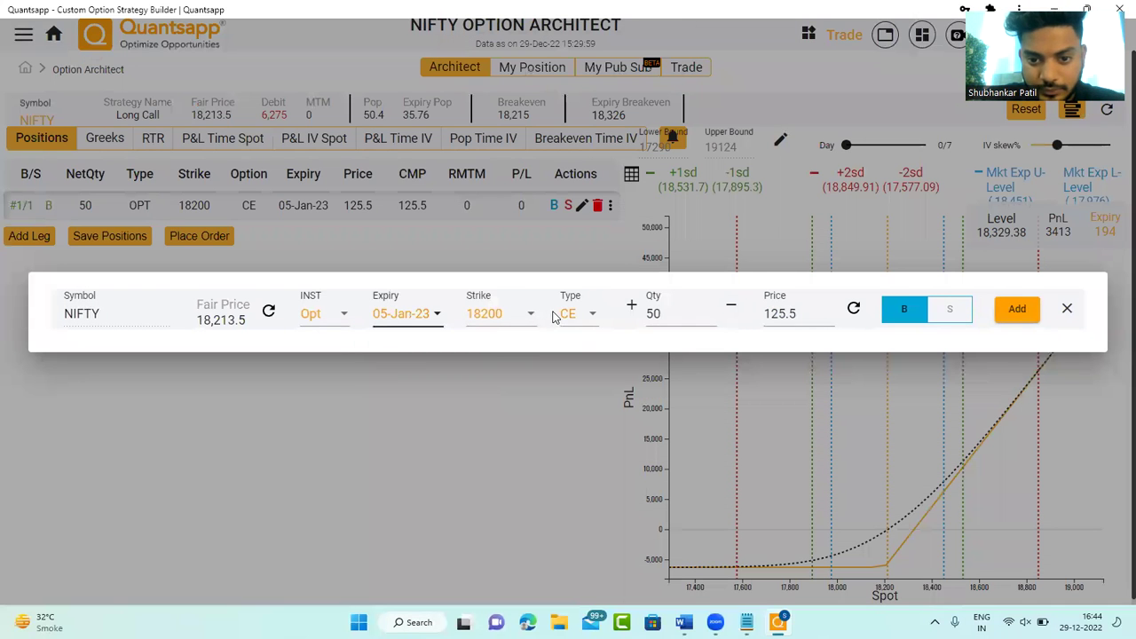
{"action": "left_click", "coordinate": [582, 318]}
{"action": "left_click", "coordinate": [572, 379]}
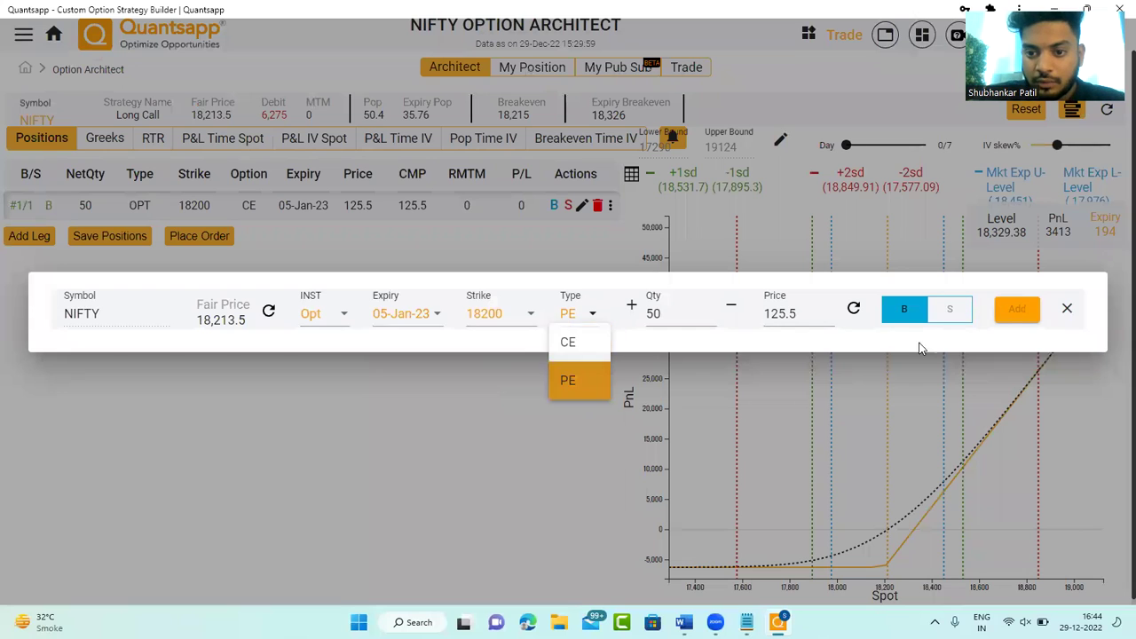
{"action": "left_click", "coordinate": [1004, 313]}
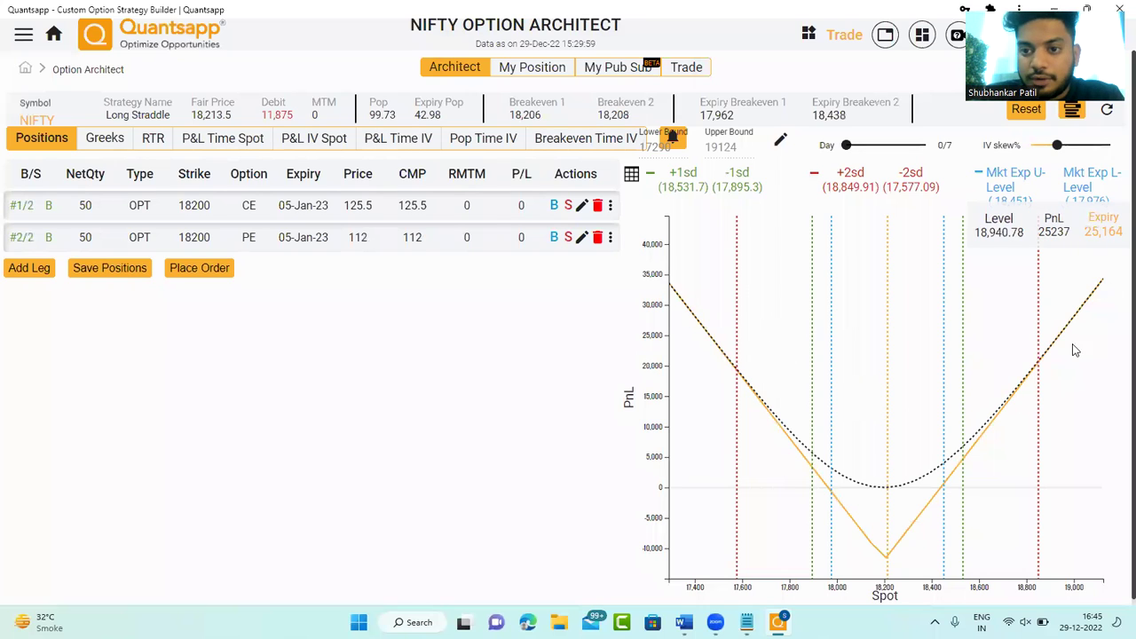
{"action": "left_click_drag", "start_coordinate": [848, 146], "coordinate": [880, 149]}
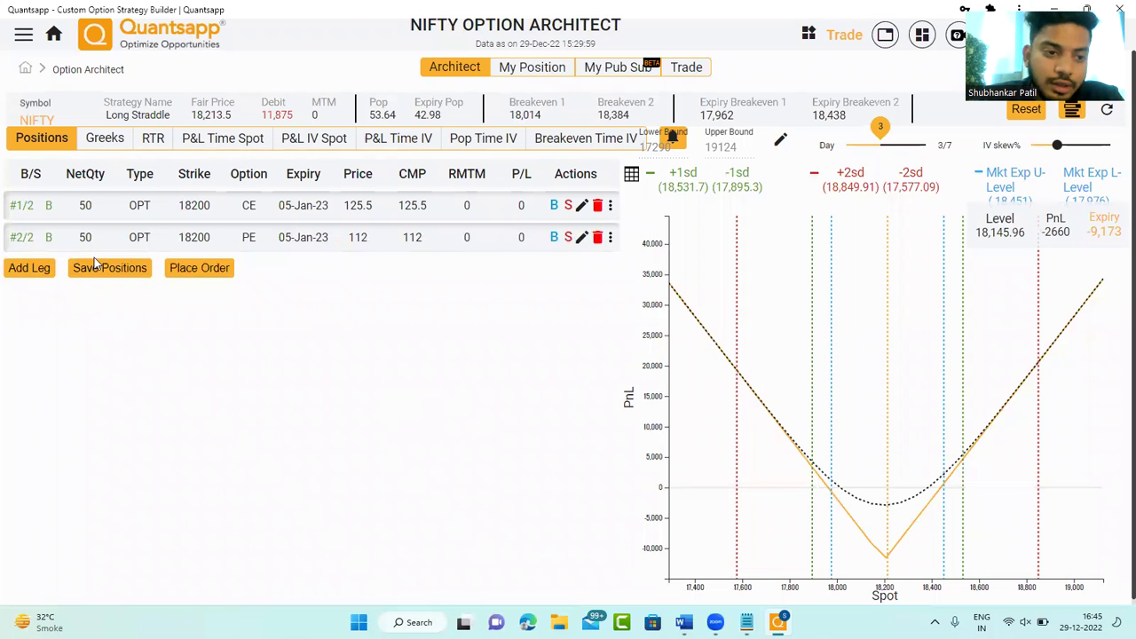
- Start a third NIFTY leg and set it to the 18450 CE expiring 05-Jan-23
{"action": "left_click", "coordinate": [31, 268]}
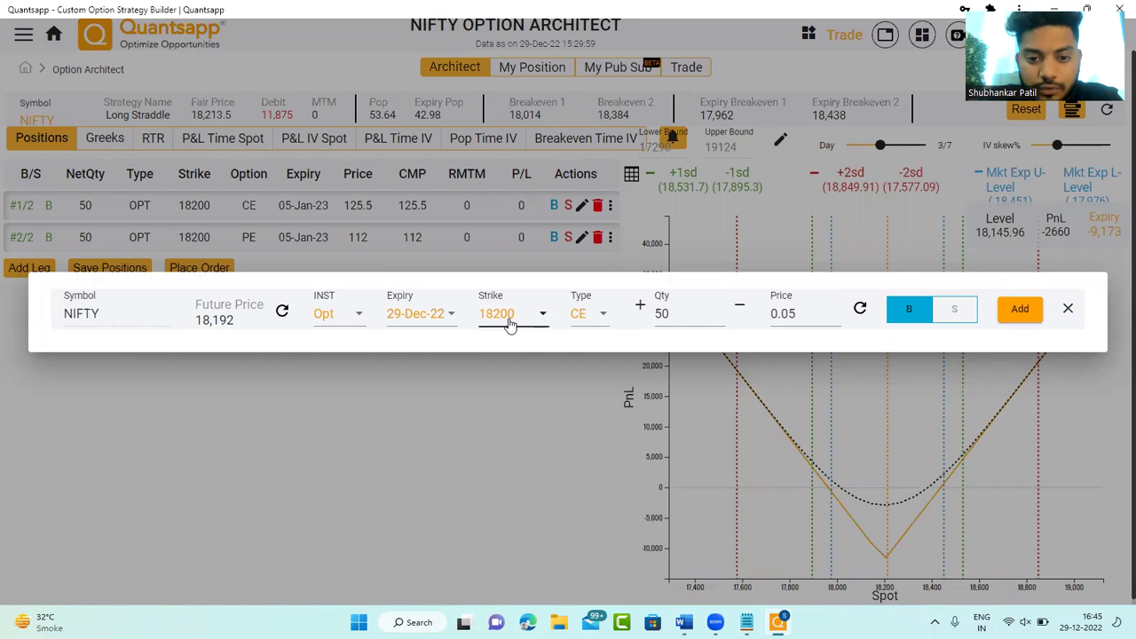
{"action": "left_click", "coordinate": [510, 320]}
{"action": "scroll", "coordinate": [523, 399], "scroll_direction": "down", "scroll_amount": 4}
{"action": "left_click", "coordinate": [514, 499]}
{"action": "left_click", "coordinate": [511, 317]}
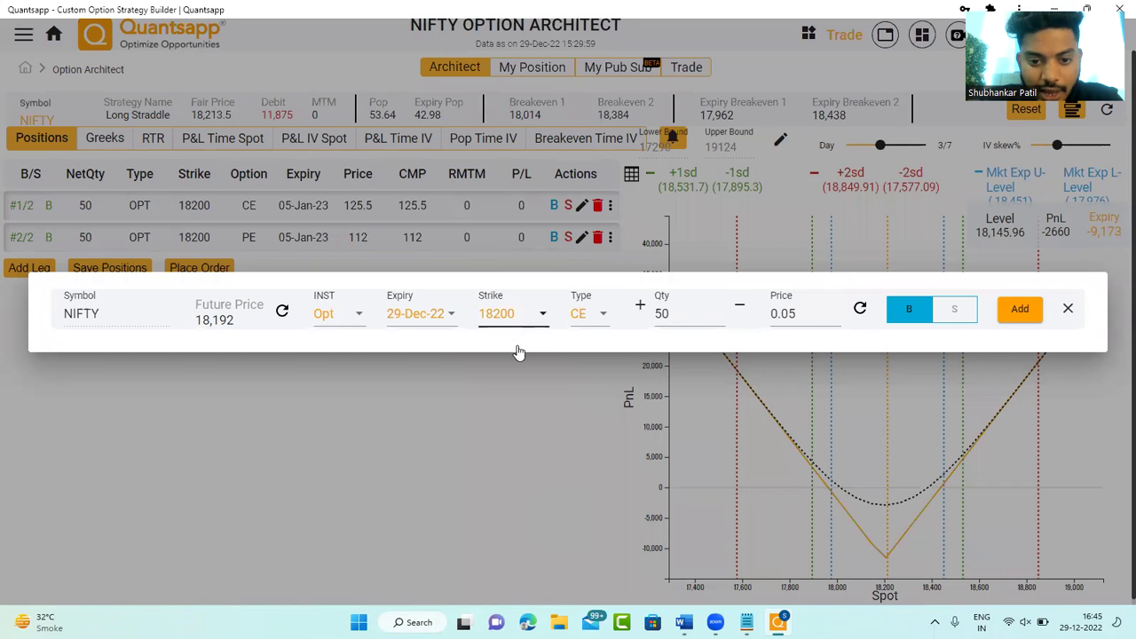
{"action": "scroll", "coordinate": [520, 373], "scroll_direction": "down", "scroll_amount": 3}
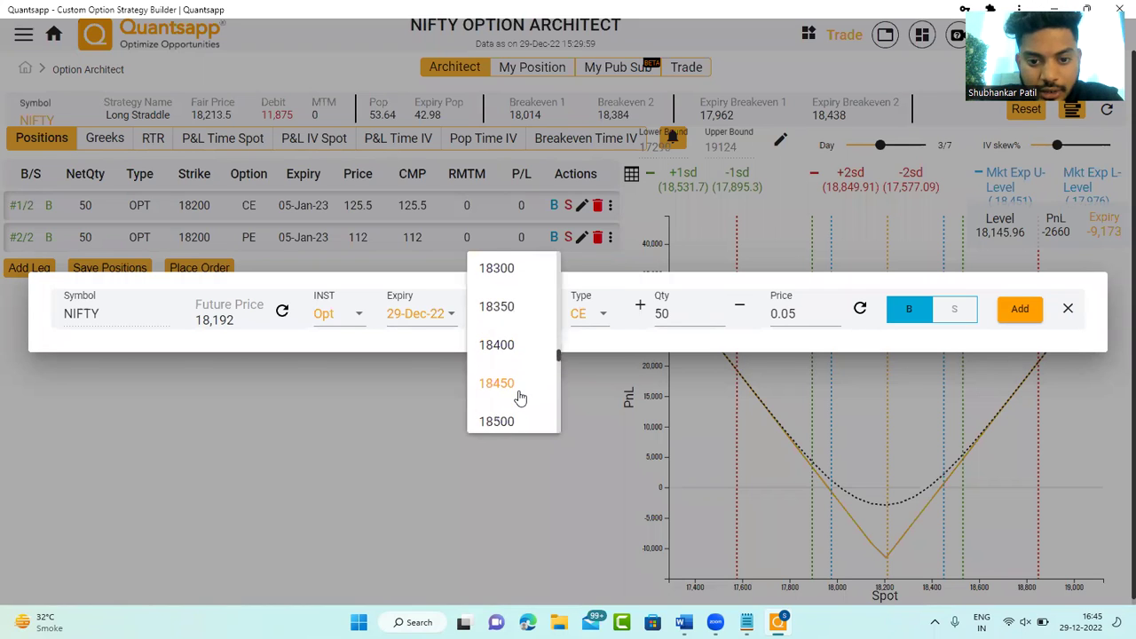
{"action": "left_click", "coordinate": [519, 397]}
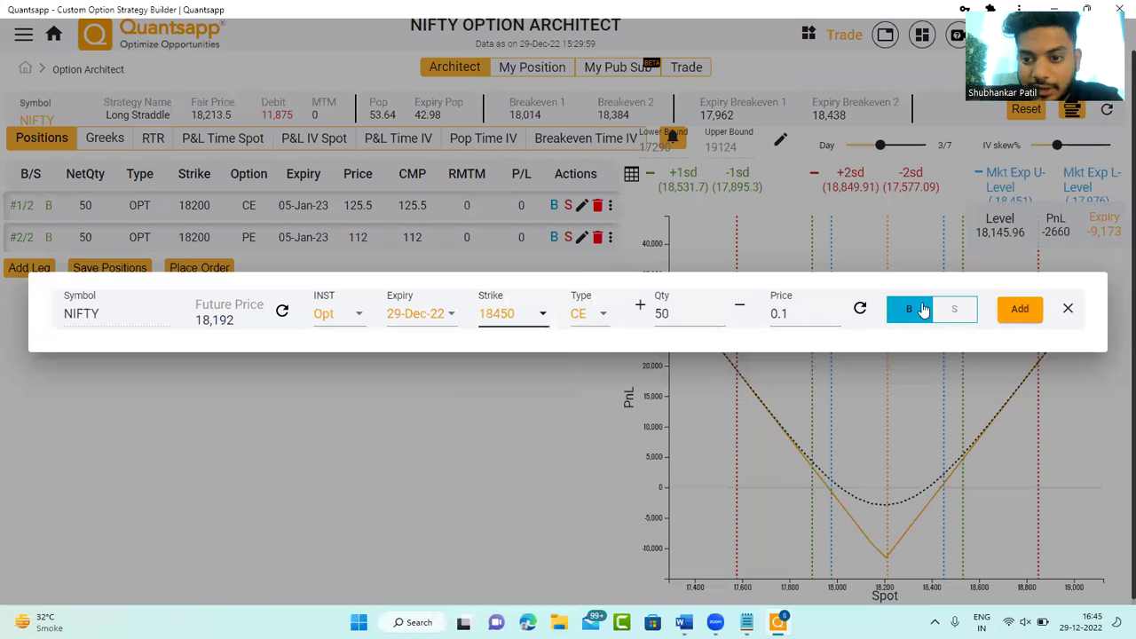
{"action": "left_click", "coordinate": [410, 315]}
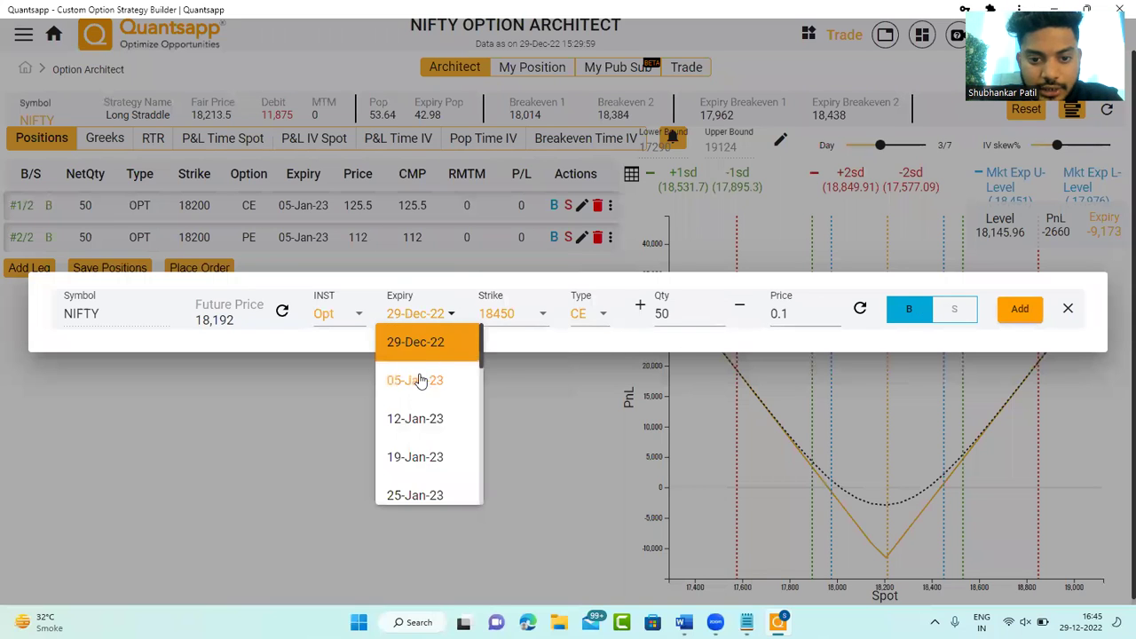
{"action": "left_click", "coordinate": [419, 376]}
{"action": "left_click", "coordinate": [501, 330]}
{"action": "scroll", "coordinate": [507, 395], "scroll_direction": "down", "scroll_amount": 3}
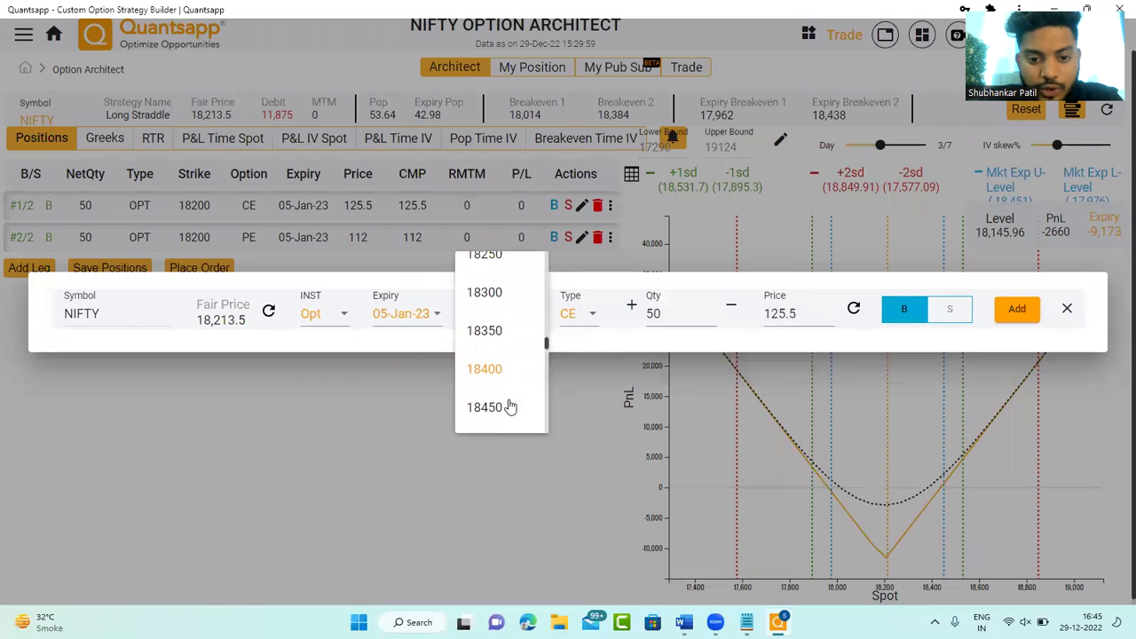
{"action": "left_click", "coordinate": [513, 404]}
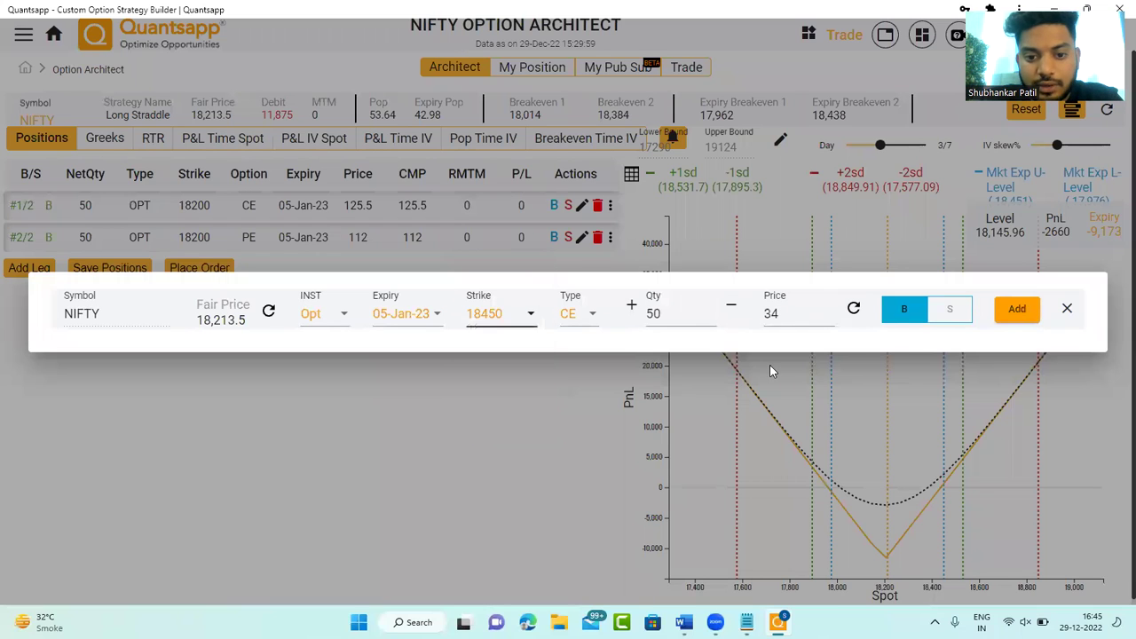
- Switch the third leg to a sell at strike 18500 and add it to the strategy
{"action": "left_click", "coordinate": [934, 318]}
{"action": "left_click", "coordinate": [513, 327]}
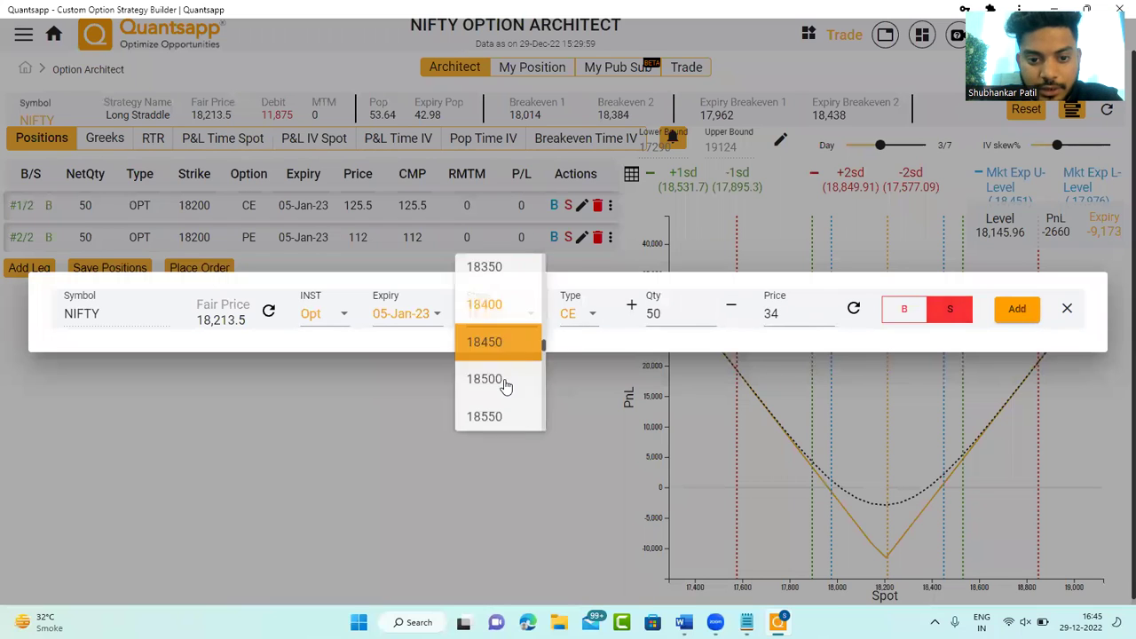
{"action": "left_click", "coordinate": [483, 329]}
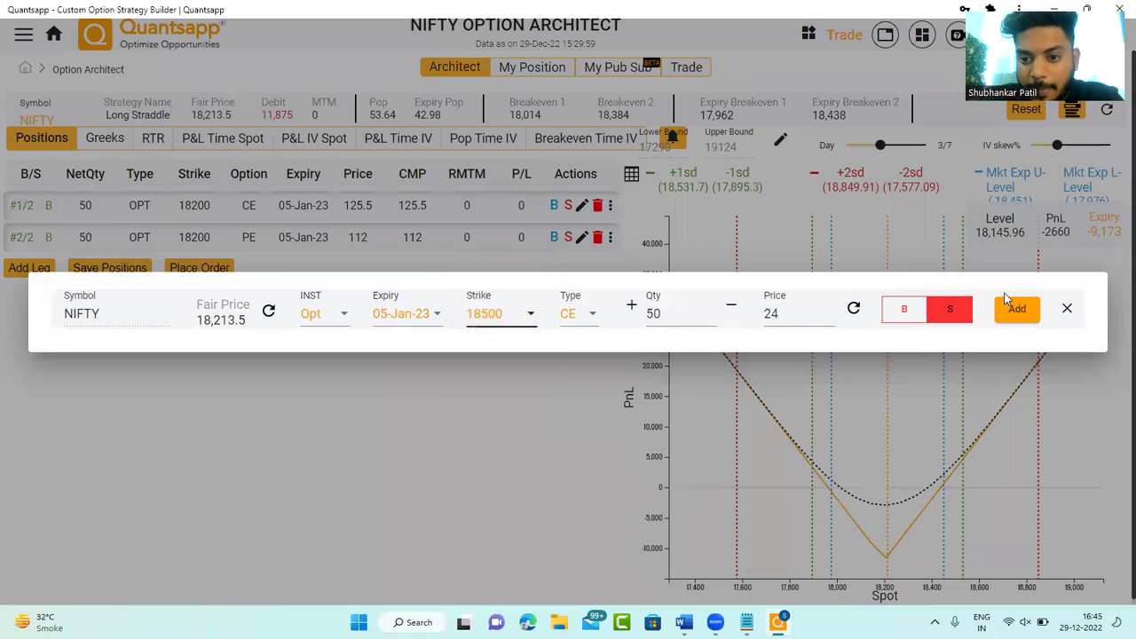
{"action": "left_click", "coordinate": [1029, 316]}
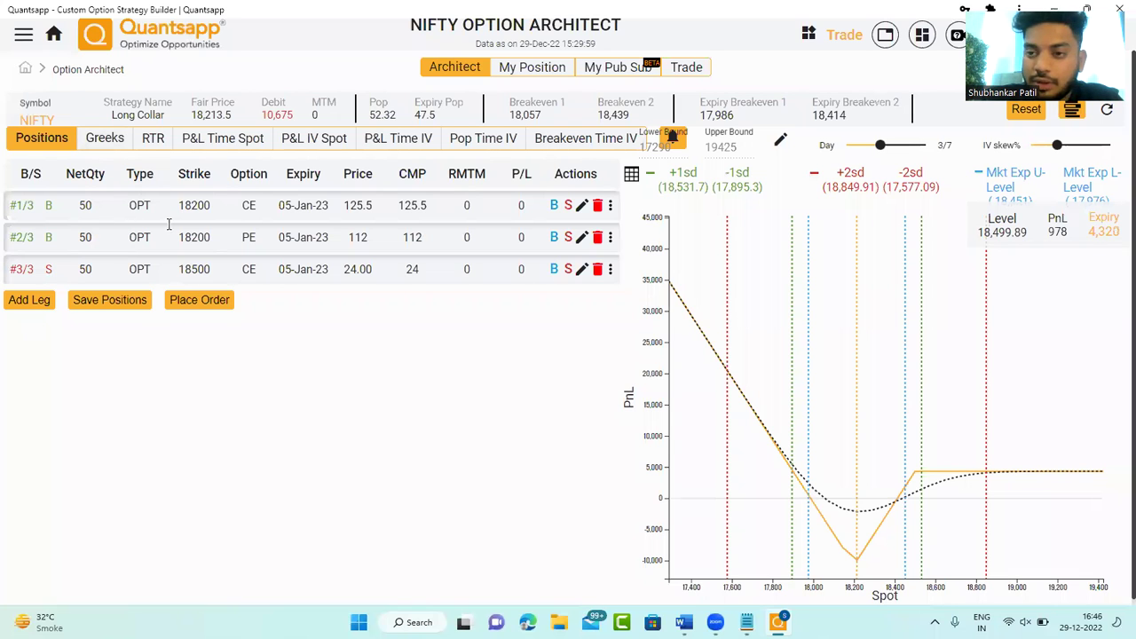
- Add a fourth NIFTY leg to the strategy: sell the 17900 PE expiring 05-Jan-23, quantity 50
{"action": "left_click", "coordinate": [26, 302]}
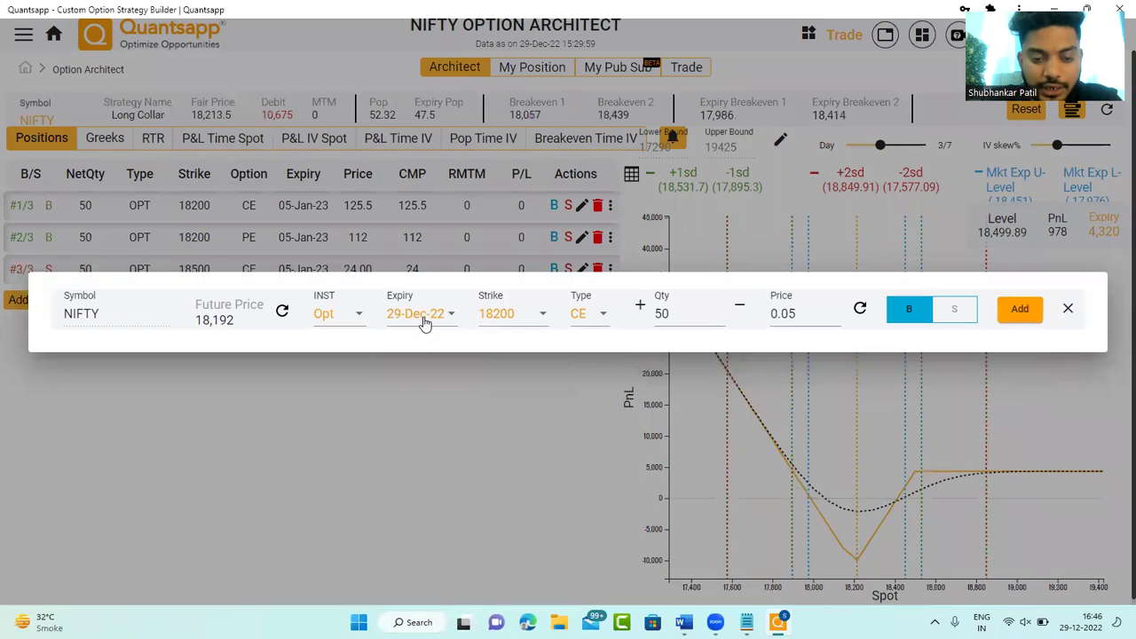
{"action": "left_click", "coordinate": [422, 315]}
{"action": "left_click", "coordinate": [437, 382]}
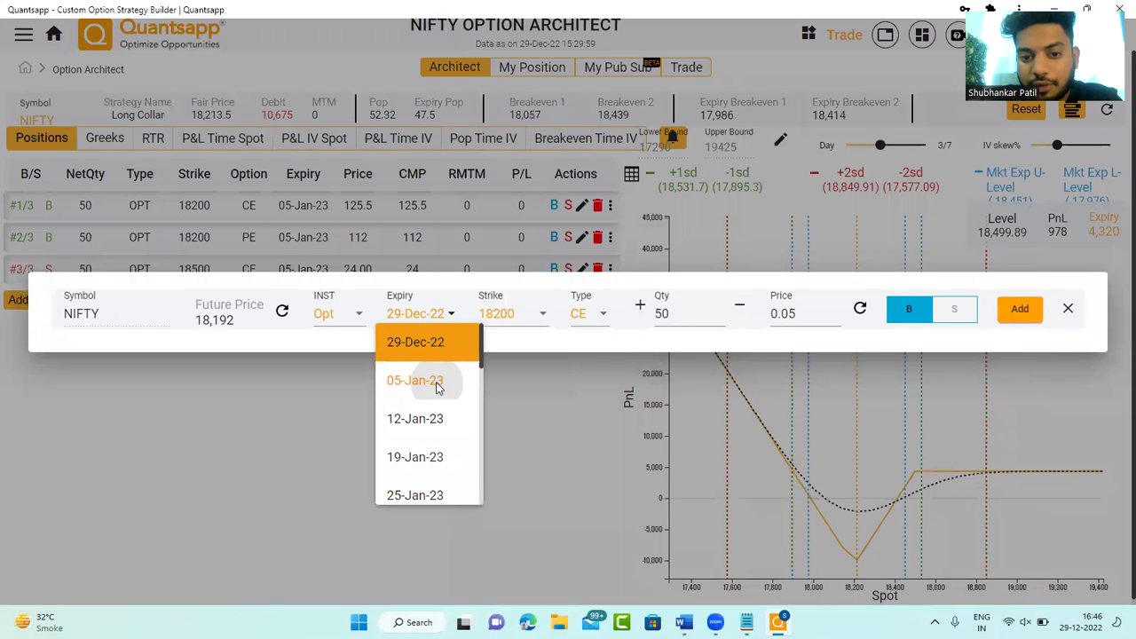
{"action": "left_click", "coordinate": [497, 313]}
{"action": "scroll", "coordinate": [497, 355], "scroll_direction": "up", "scroll_amount": 5}
{"action": "scroll", "coordinate": [499, 409], "scroll_direction": "down", "scroll_amount": 1}
{"action": "left_click", "coordinate": [504, 388]}
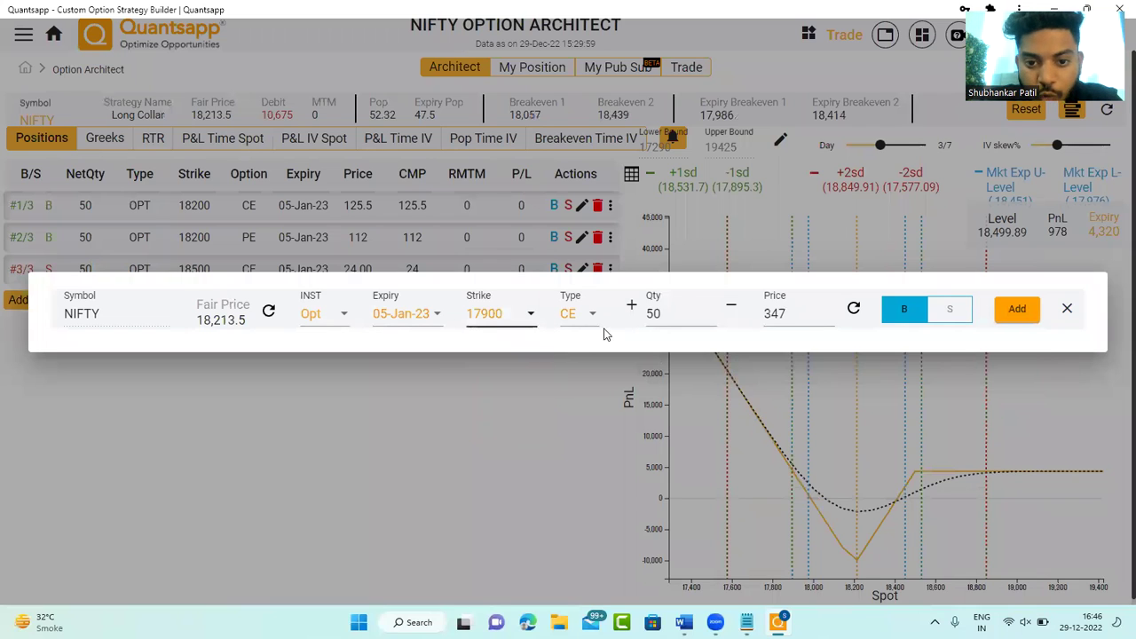
{"action": "left_click", "coordinate": [592, 331]}
{"action": "left_click", "coordinate": [566, 380]}
{"action": "left_click", "coordinate": [946, 313]}
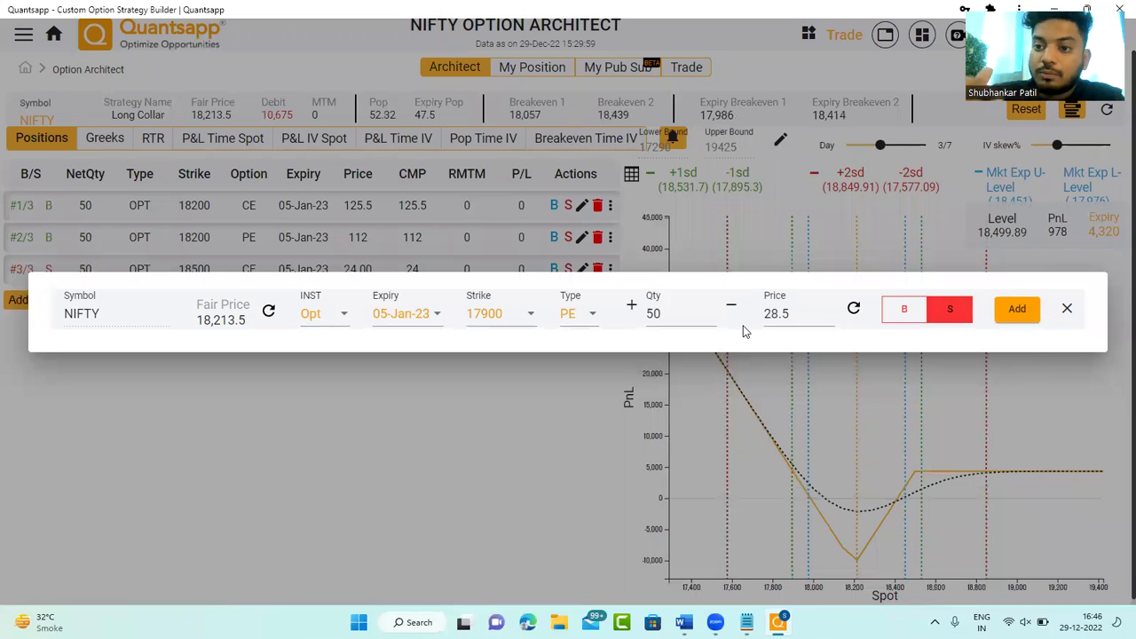
{"action": "left_click", "coordinate": [1018, 310]}
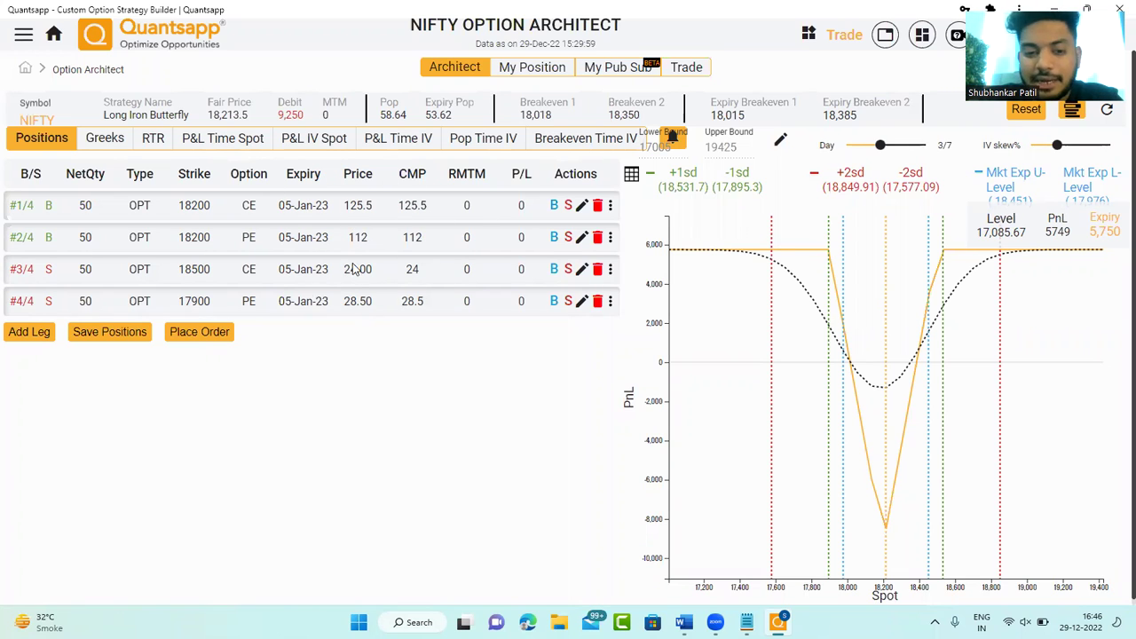
- Examine the four-leg strategy's Greeks and raise the payoff chart's IV skew to 23
{"action": "left_click", "coordinate": [115, 141]}
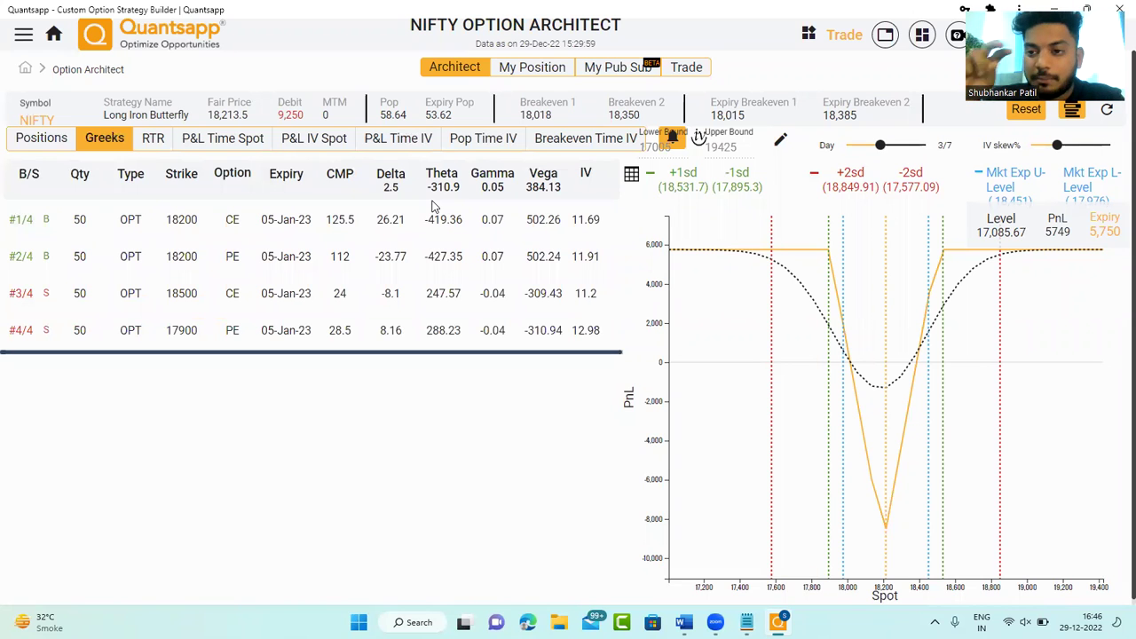
{"action": "left_click", "coordinate": [41, 138]}
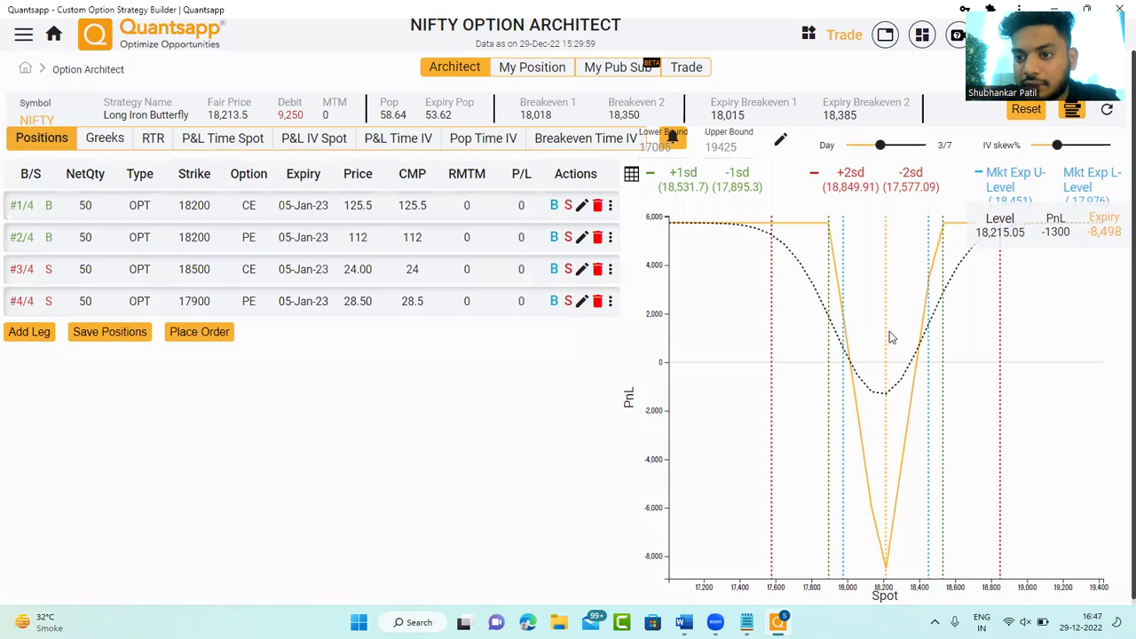
{"action": "left_click_drag", "start_coordinate": [1056, 145], "coordinate": [1061, 145]}
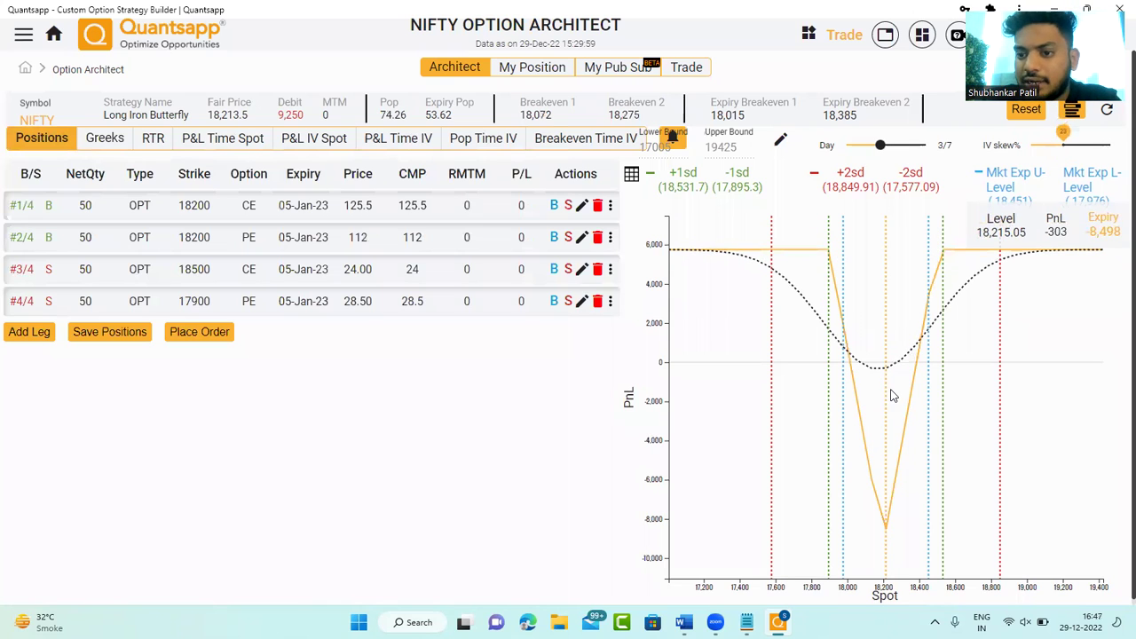
{"action": "left_click", "coordinate": [108, 139]}
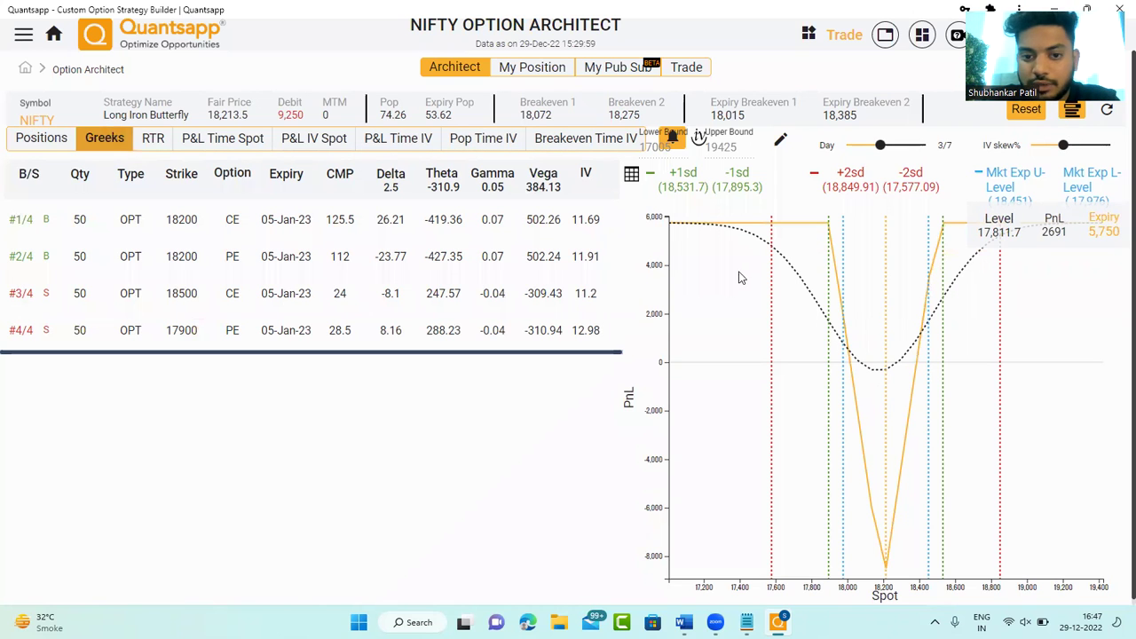
{"action": "left_click", "coordinate": [41, 138]}
- Leave the current strategy and start a new custom strategy in the Option Architect
{"action": "left_click", "coordinate": [53, 33]}
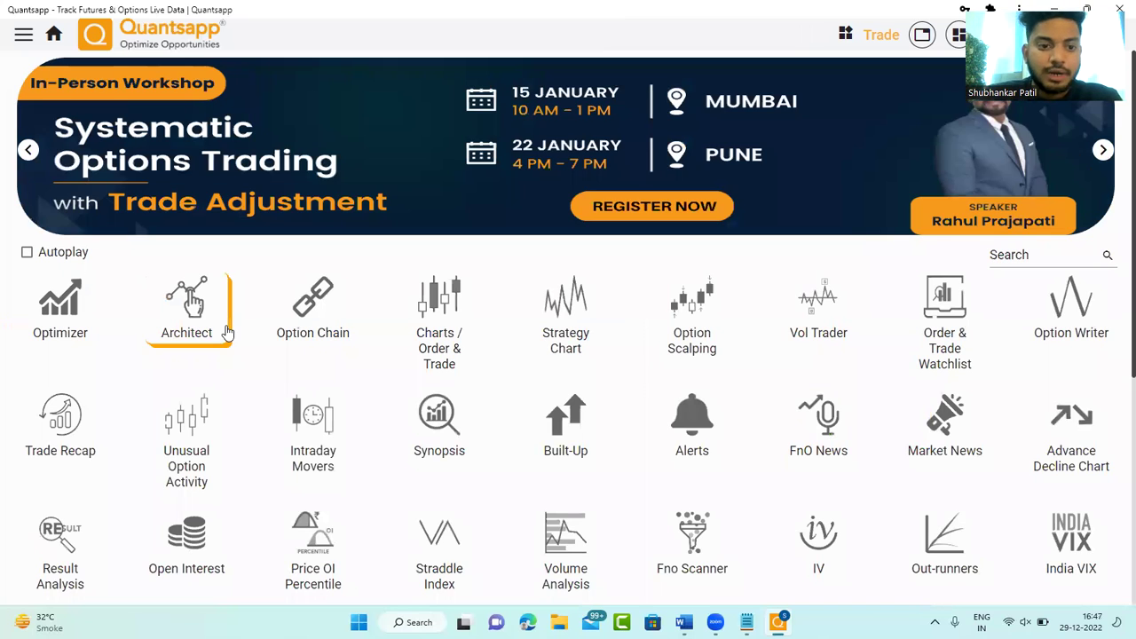
{"action": "left_click", "coordinate": [228, 332]}
{"action": "left_click", "coordinate": [279, 371]}
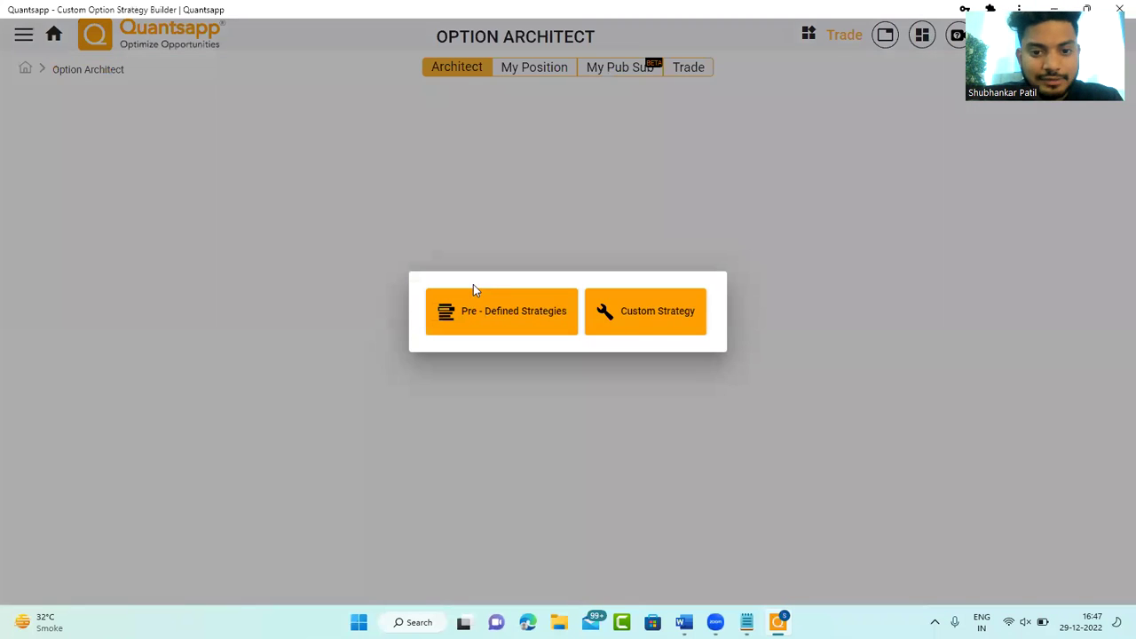
{"action": "left_click", "coordinate": [643, 312]}
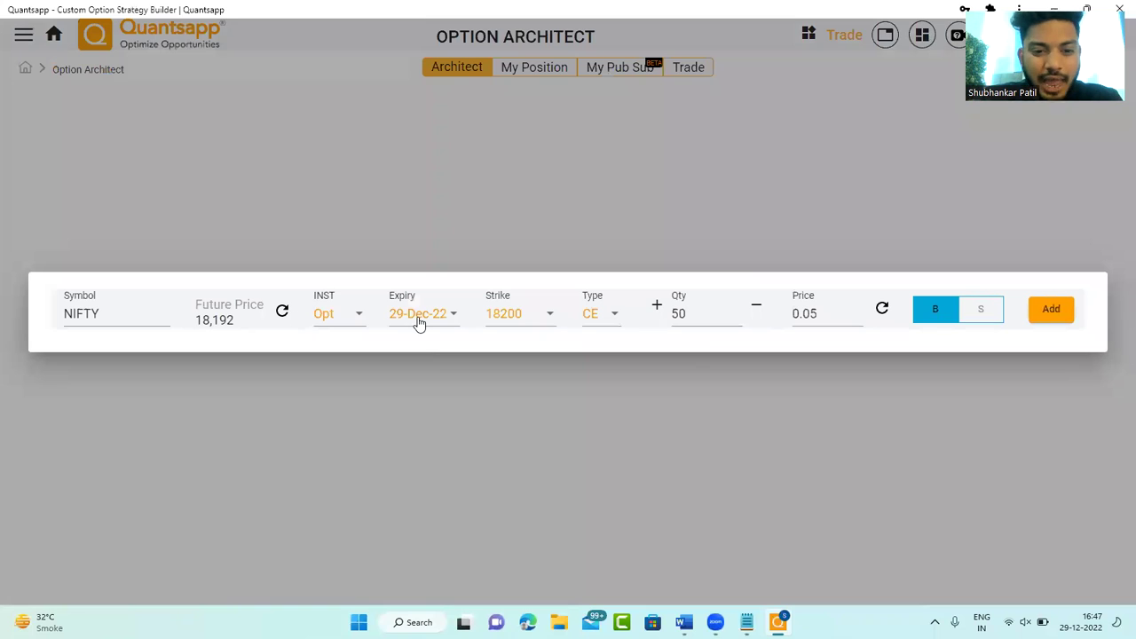
- Add a sell leg for the NIFTY 18200 CE expiring 05-Jan-23, quantity 50
{"action": "left_click", "coordinate": [419, 323]}
{"action": "left_click", "coordinate": [426, 387]}
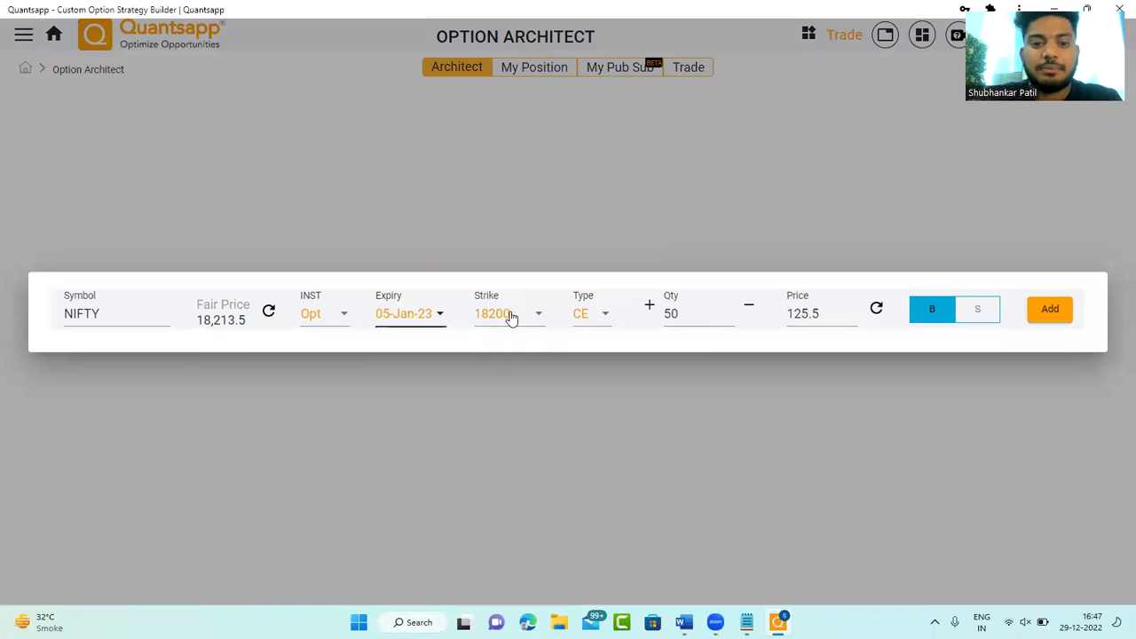
{"action": "left_click", "coordinate": [511, 317]}
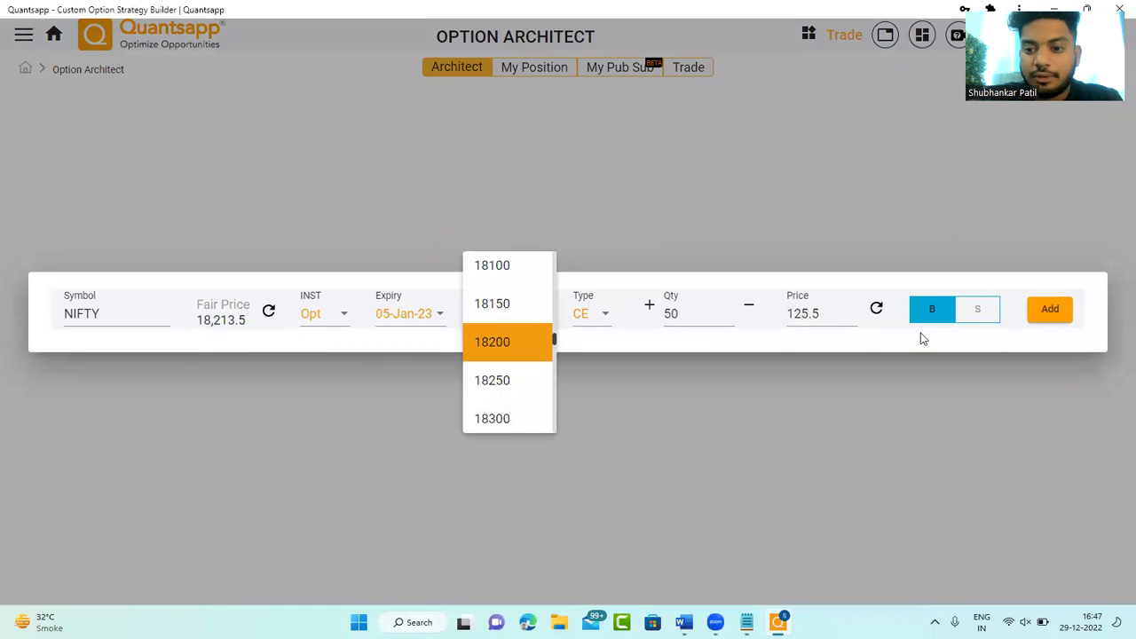
{"action": "left_click", "coordinate": [968, 323]}
{"action": "left_click", "coordinate": [965, 323]}
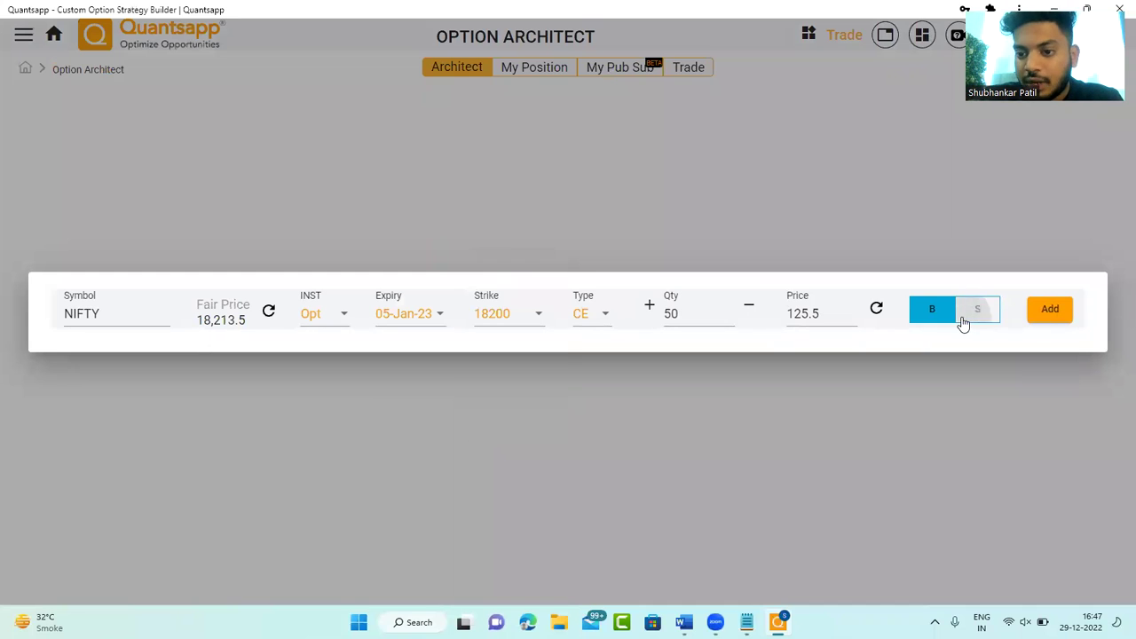
{"action": "left_click", "coordinate": [1049, 311]}
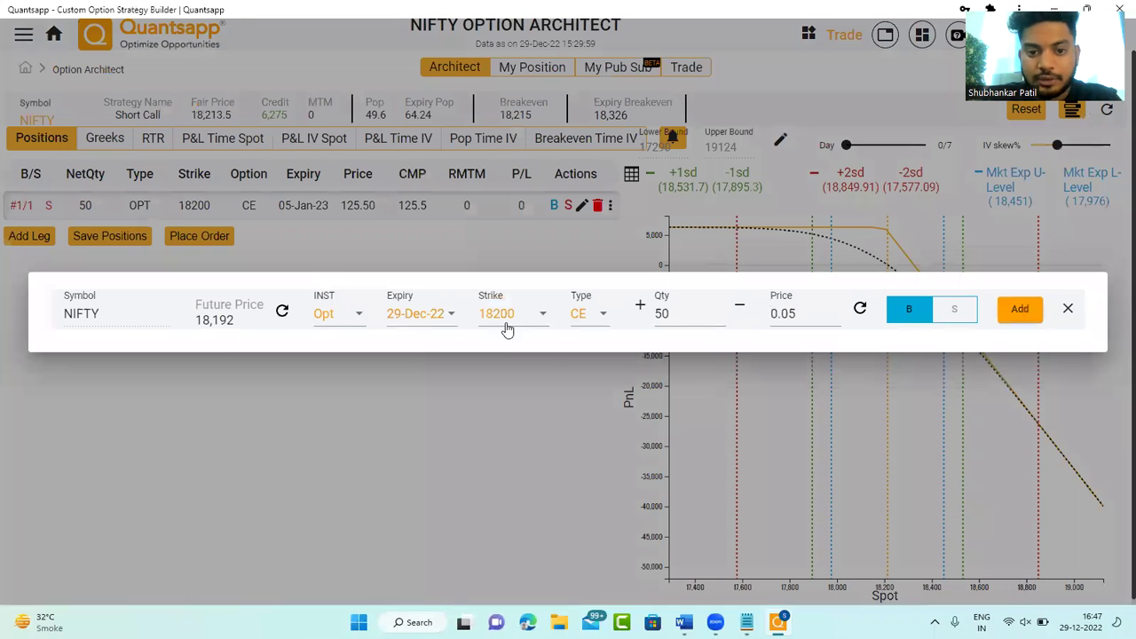
- Add a second leg that buys the NIFTY 18200 CE expiring 12-Jan-23, quantity 50
{"action": "left_click", "coordinate": [506, 329]}
{"action": "left_click", "coordinate": [424, 315]}
{"action": "left_click", "coordinate": [424, 315]}
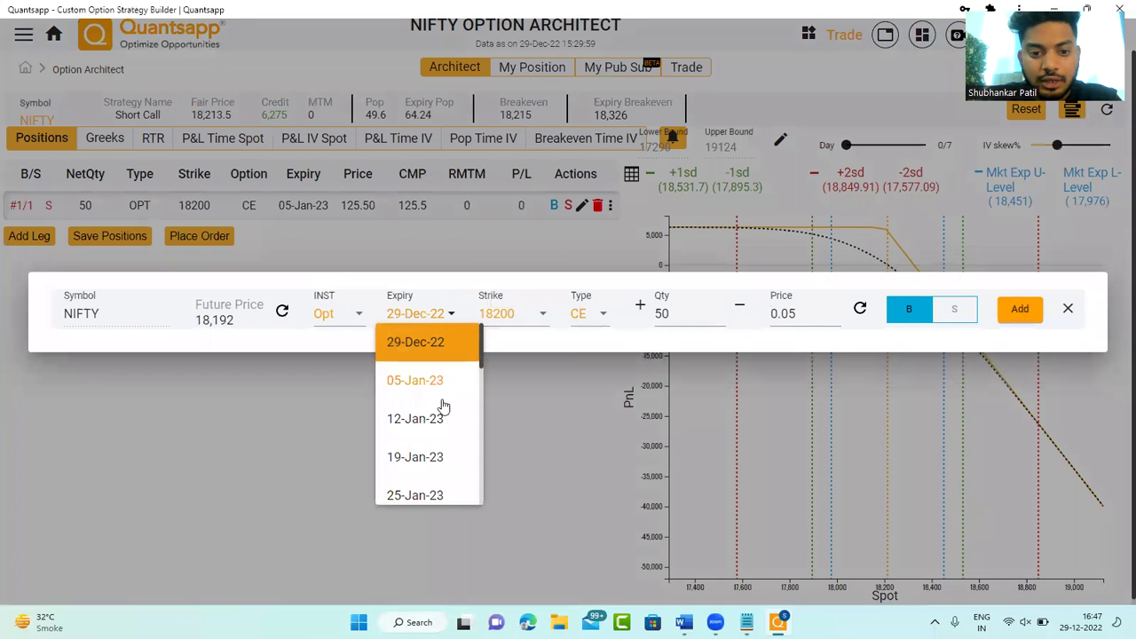
{"action": "left_click", "coordinate": [444, 418]}
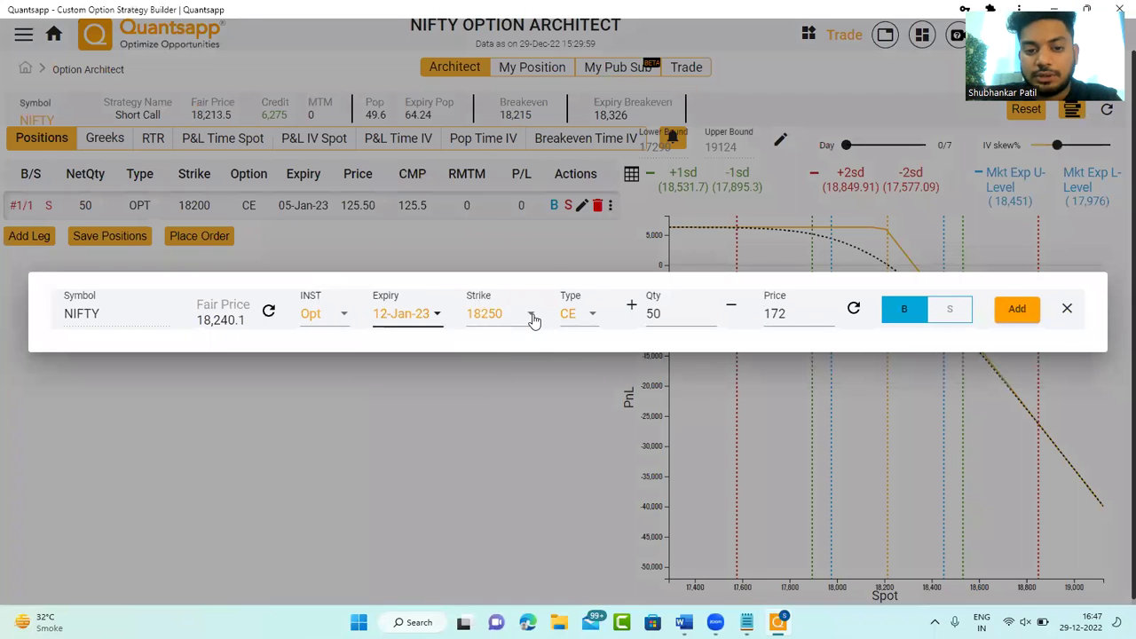
{"action": "left_click", "coordinate": [530, 318]}
{"action": "left_click", "coordinate": [514, 310]}
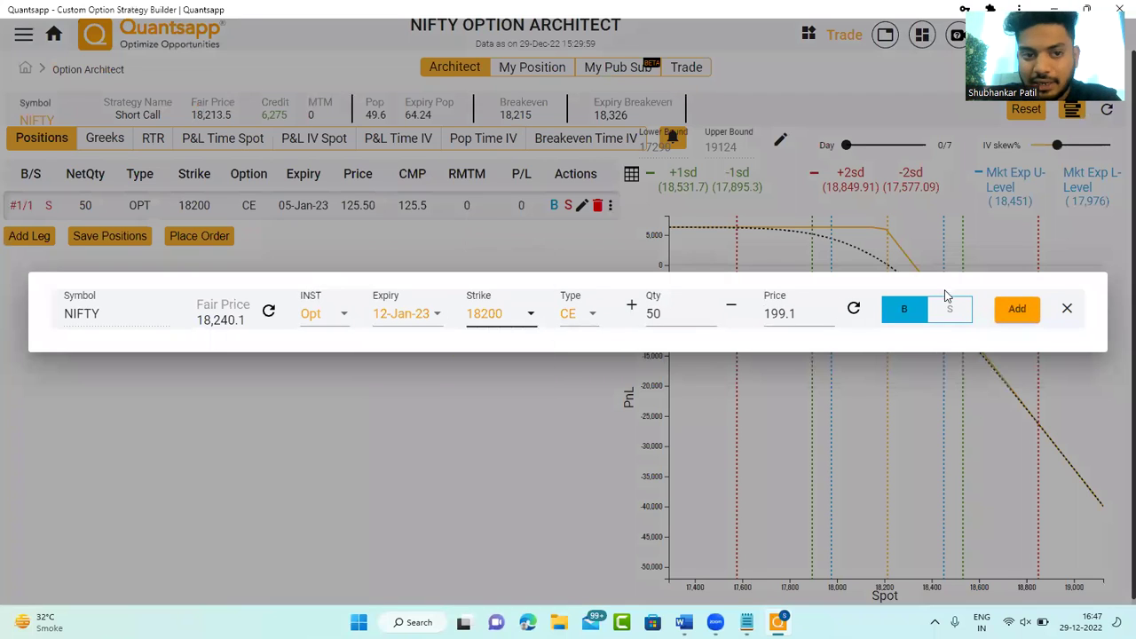
{"action": "left_click", "coordinate": [1016, 322]}
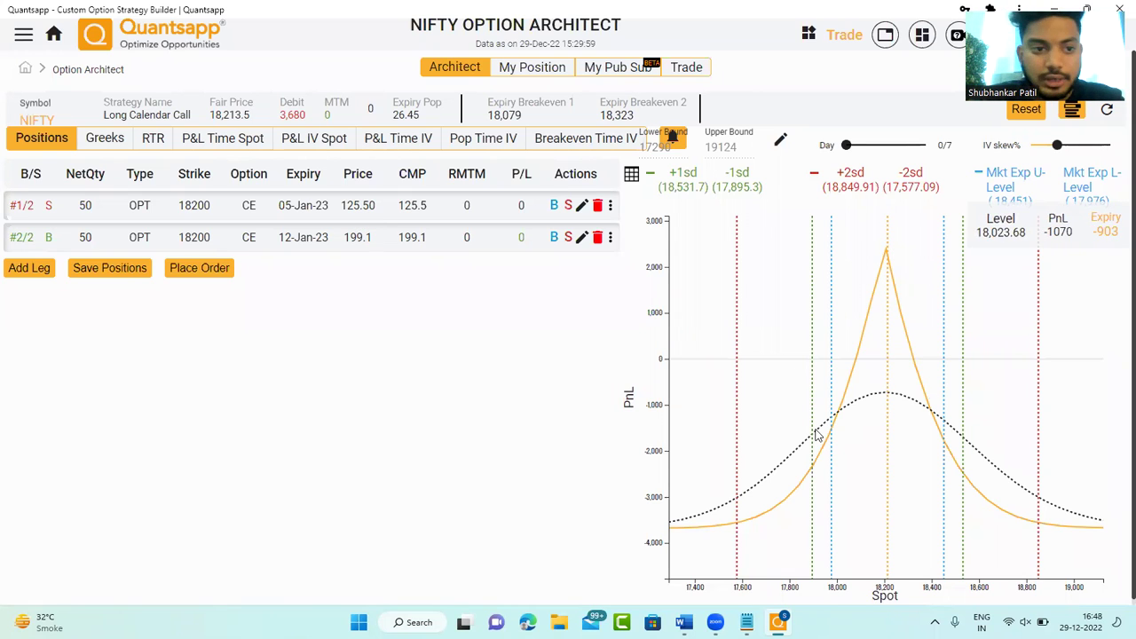
- Return to the home page, switch to Notepad and highlight the numbered risk points, from "Entire chunk" to "IV Fall"
{"action": "left_click", "coordinate": [54, 39]}
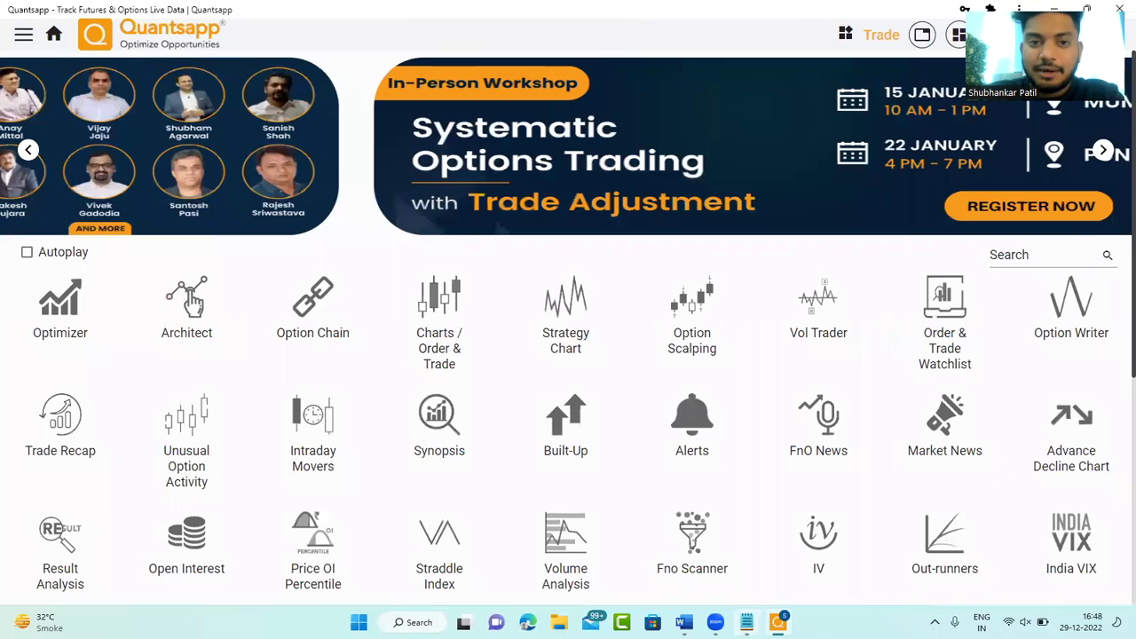
{"action": "key", "text": "alt+Tab"}
{"action": "left_click", "coordinate": [675, 352]}
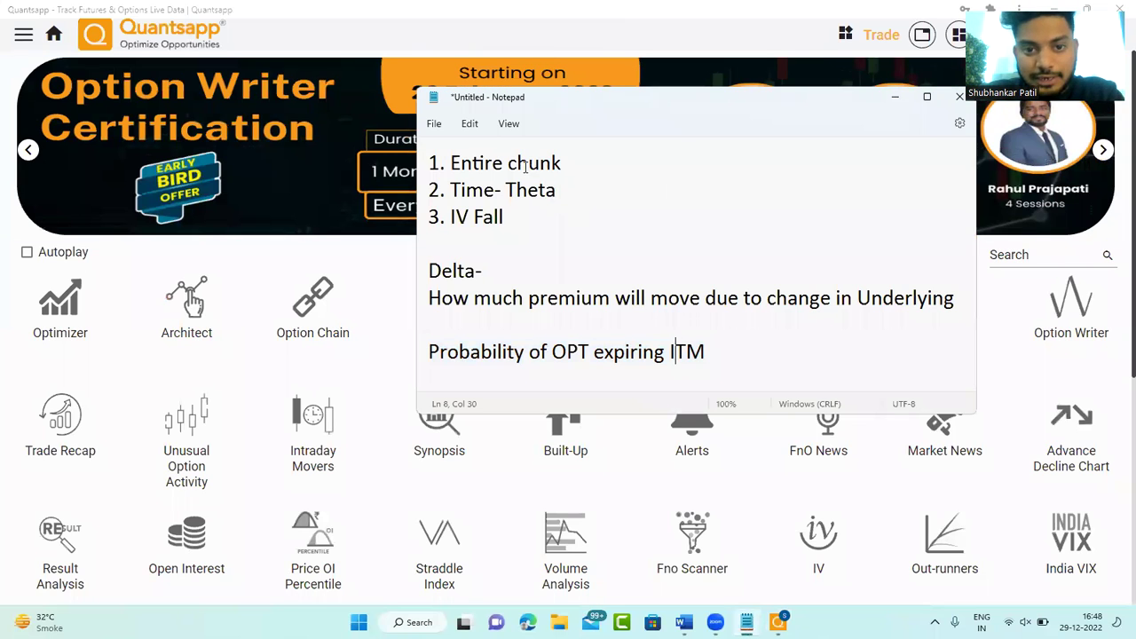
{"action": "triple_click", "coordinate": [557, 163]}
{"action": "left_click_drag", "start_coordinate": [561, 163], "coordinate": [430, 165]}
{"action": "left_click_drag", "start_coordinate": [575, 189], "coordinate": [447, 225]}
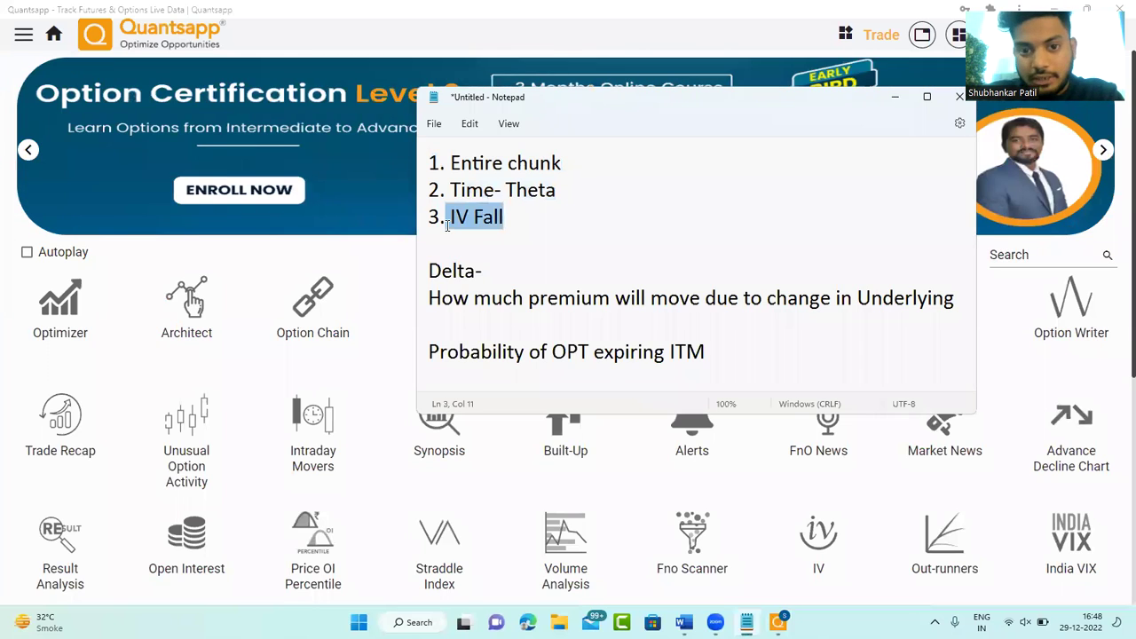